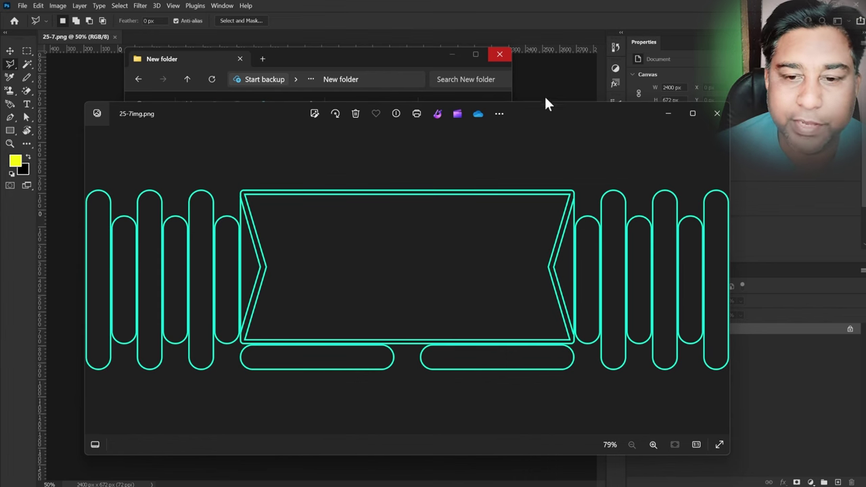
Step: Preview the 25-7img.png neon banner reference in Photos, then close the viewer
drag(542, 116, 534, 59)
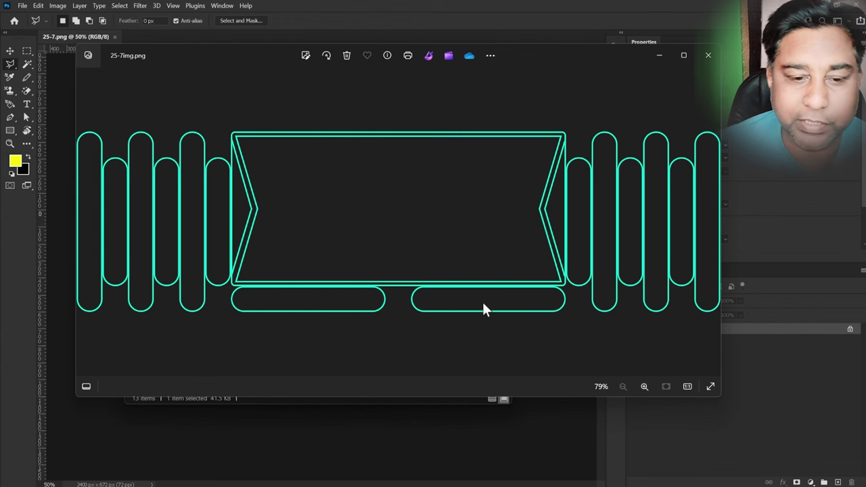
click(708, 55)
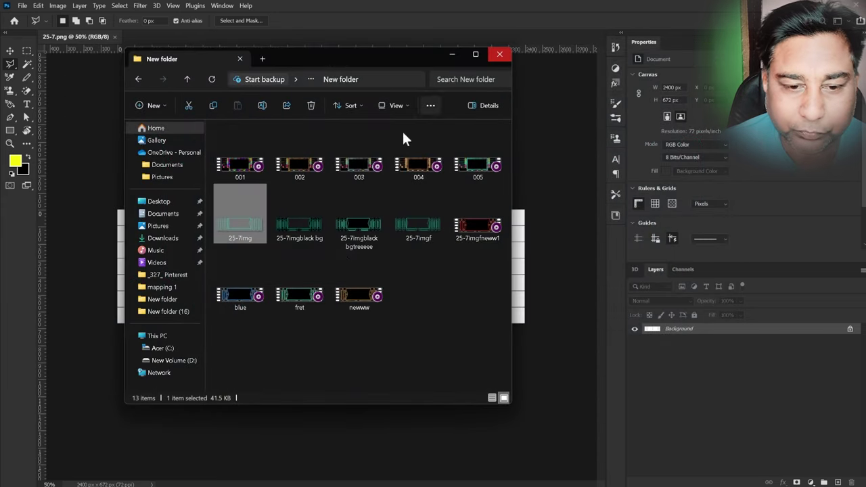
Step: Close the folder window, check the 2400×672 grid canvas at 50%, and pick the Pen tool in Shape mode
click(503, 55)
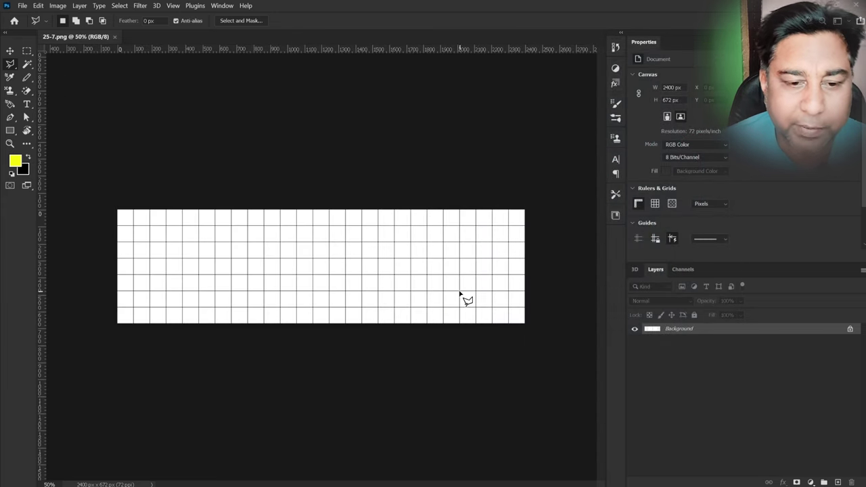
key(ctrl+plus)
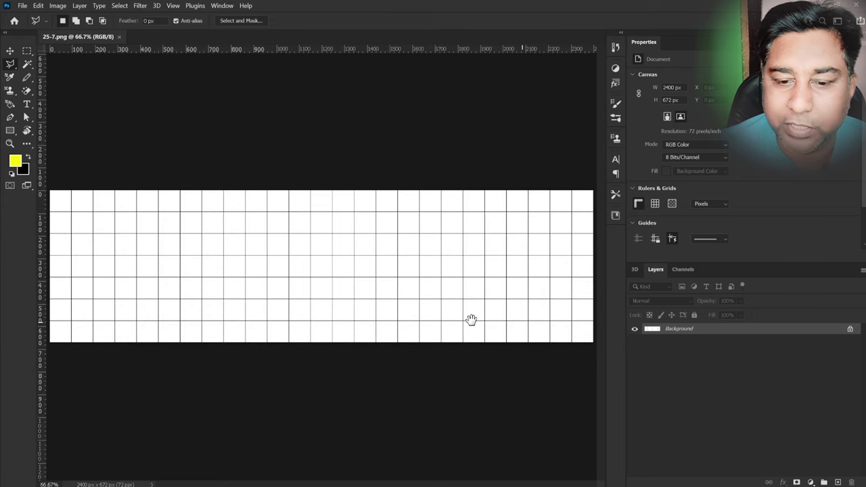
key(ctrl+minus)
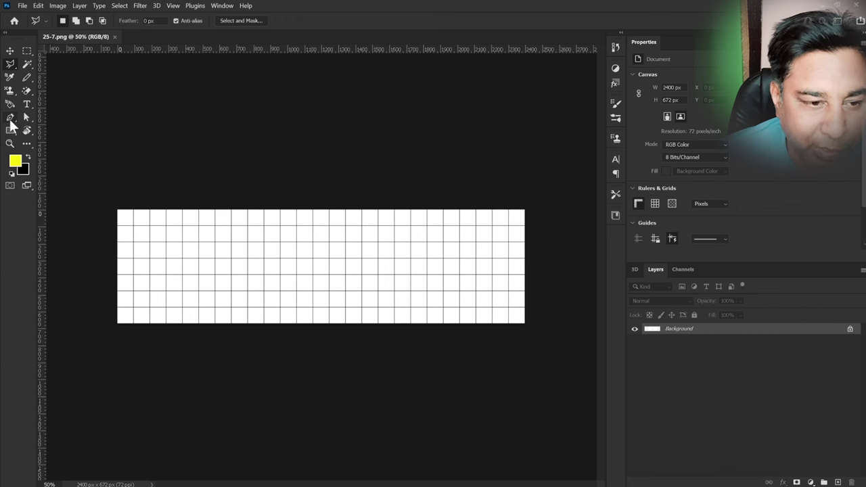
click(11, 118)
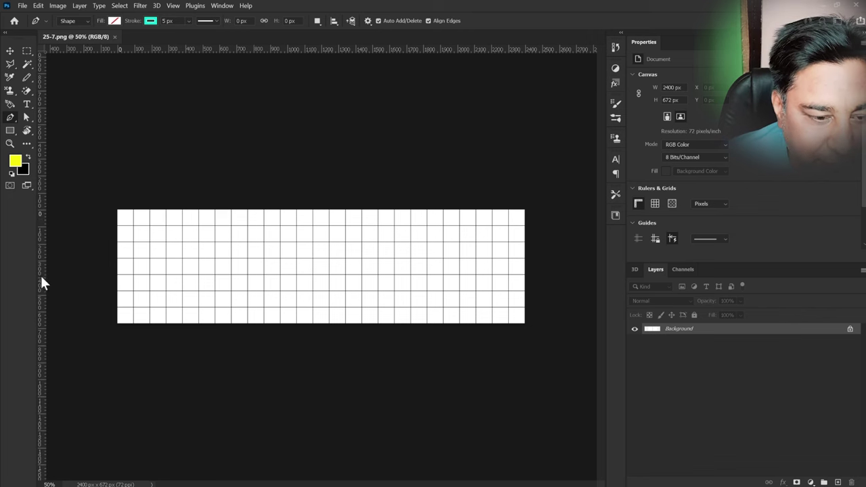
Step: Place a vertical guide at the canvas centre near 1200 px and open Create Rectangle with the Rectangle tool
mouse_move(41, 276)
mouse_down()
mouse_move(125, 279)
mouse_move(324, 332)
mouse_up()
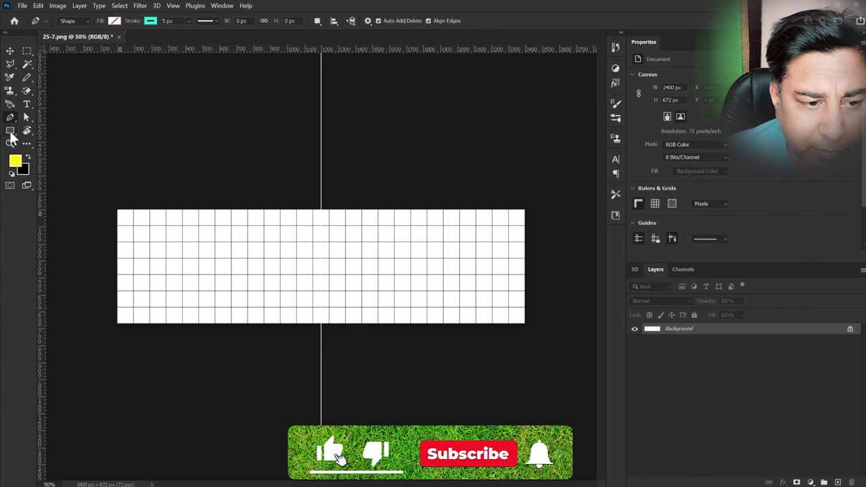
click(11, 132)
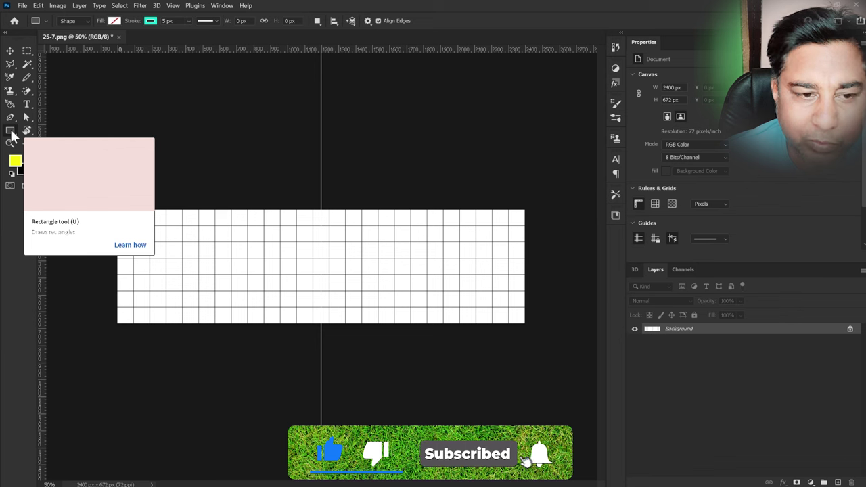
click(361, 256)
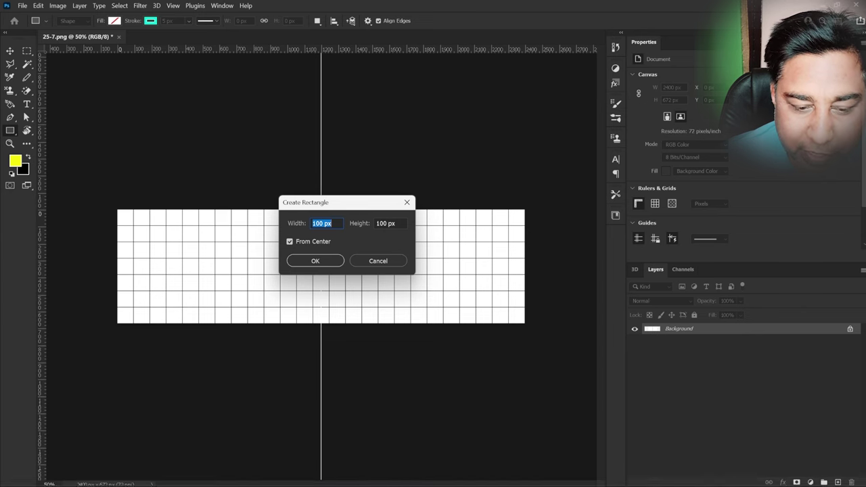
Step: Launch Calculator from Start and arrange it beside Photoshop's Create Rectangle dialog
click(300, 477)
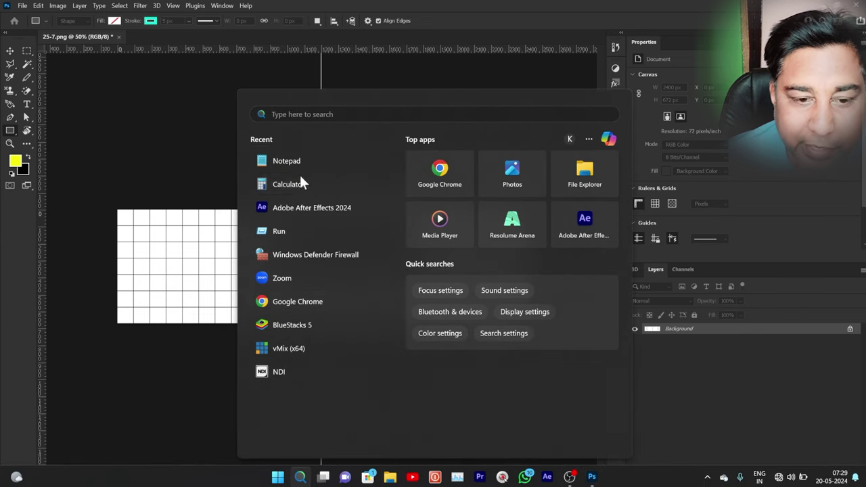
click(466, 149)
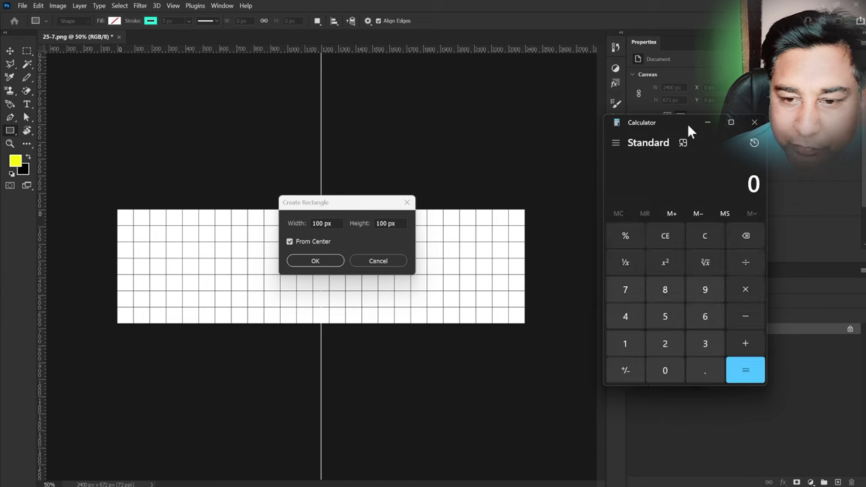
drag(688, 122, 574, 115)
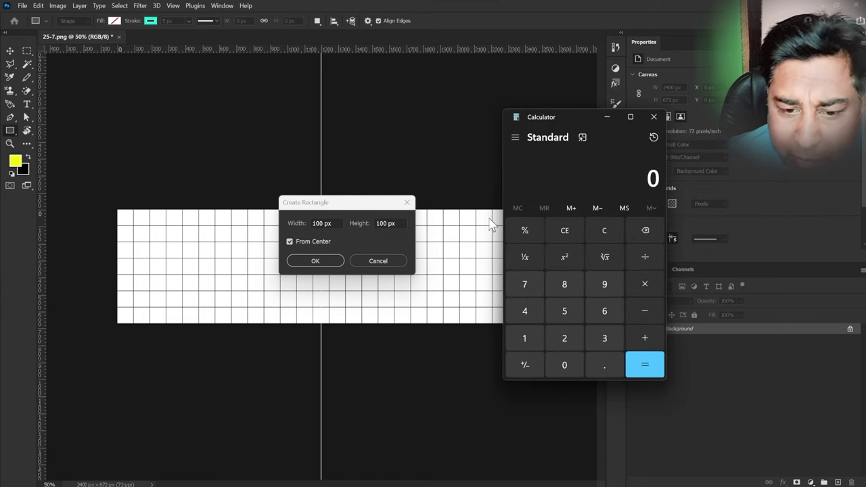
drag(589, 126, 649, 120)
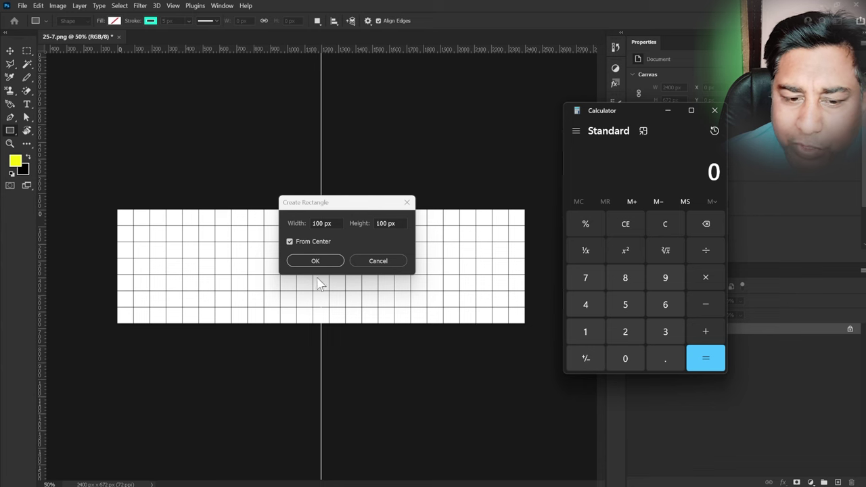
drag(338, 207, 311, 205)
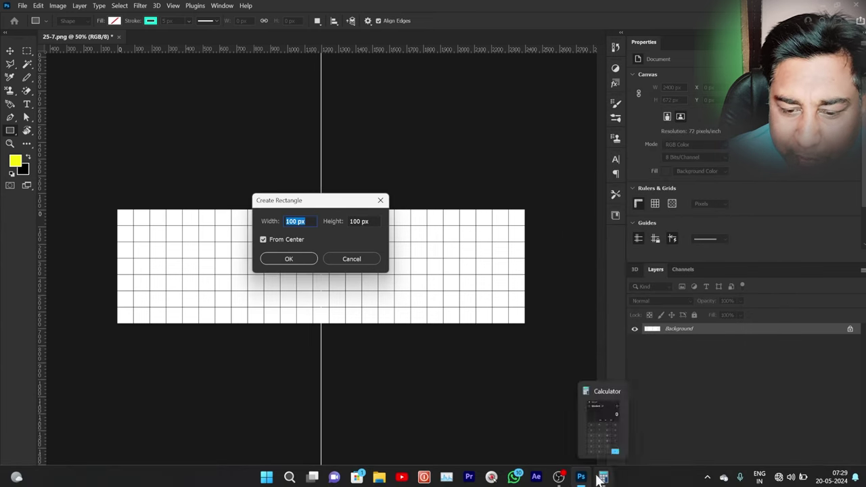
Step: Compute 96 × 13 = 1,248 in Calculator and return to the Create Rectangle dialog
click(604, 479)
click(665, 274)
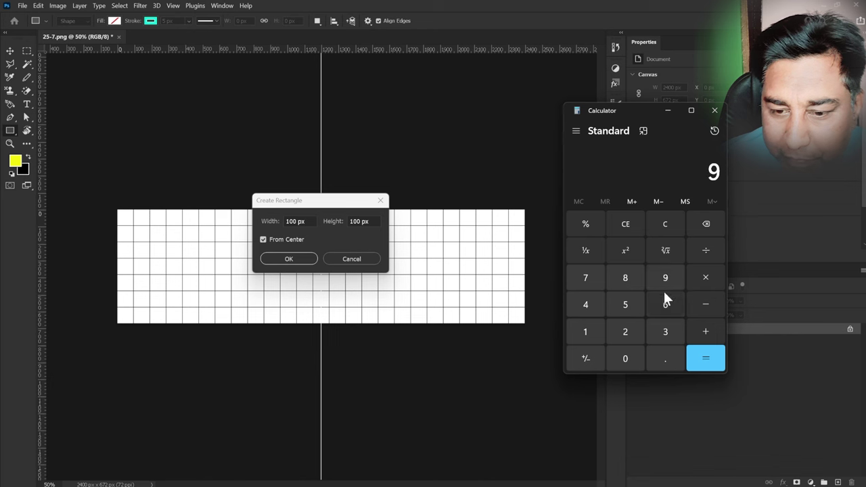
click(664, 301)
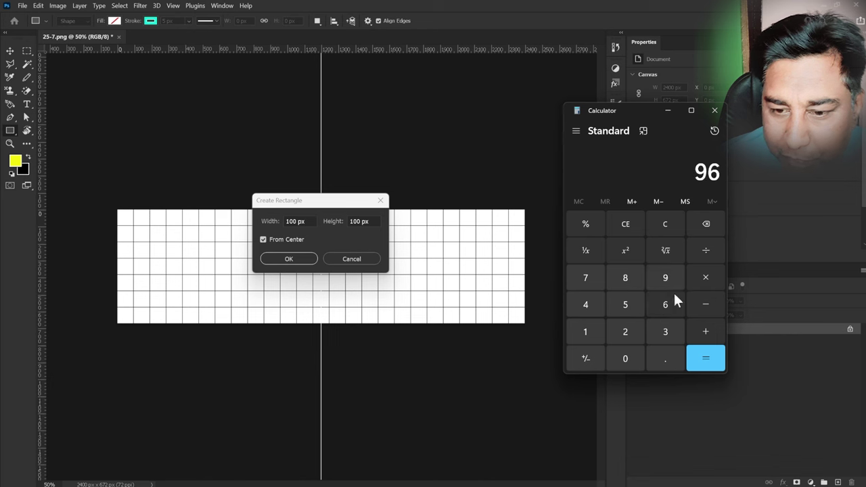
click(583, 334)
click(668, 332)
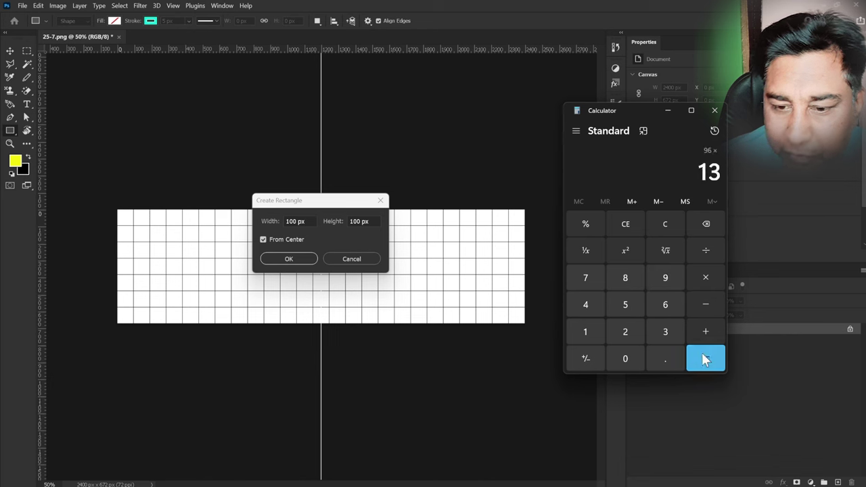
click(704, 354)
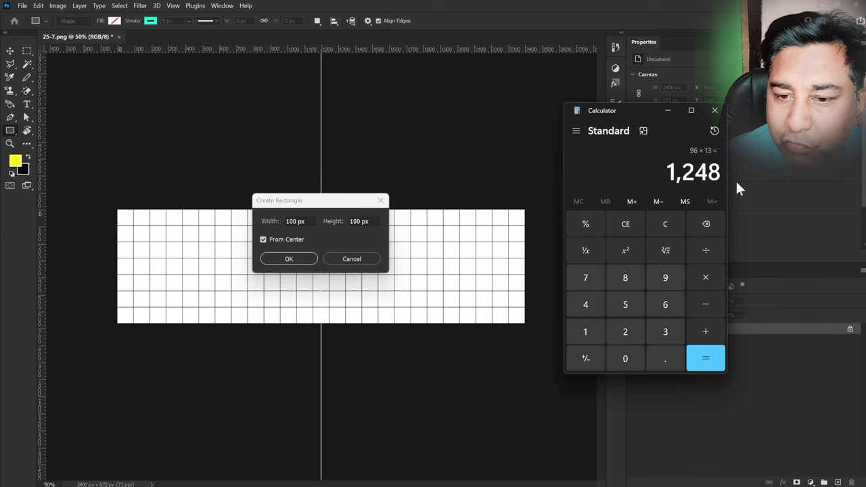
click(292, 221)
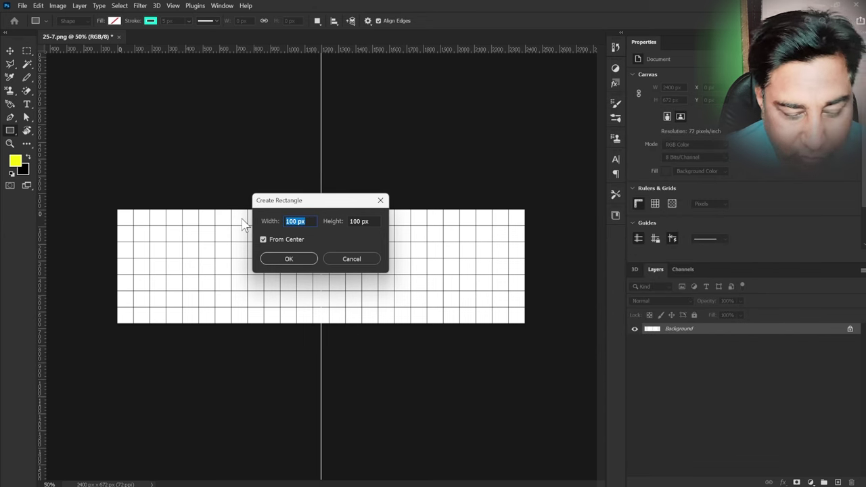
Step: Create a 1248 × 576 px rectangle, using Calculator to get the height from 96 × 6
text(124)
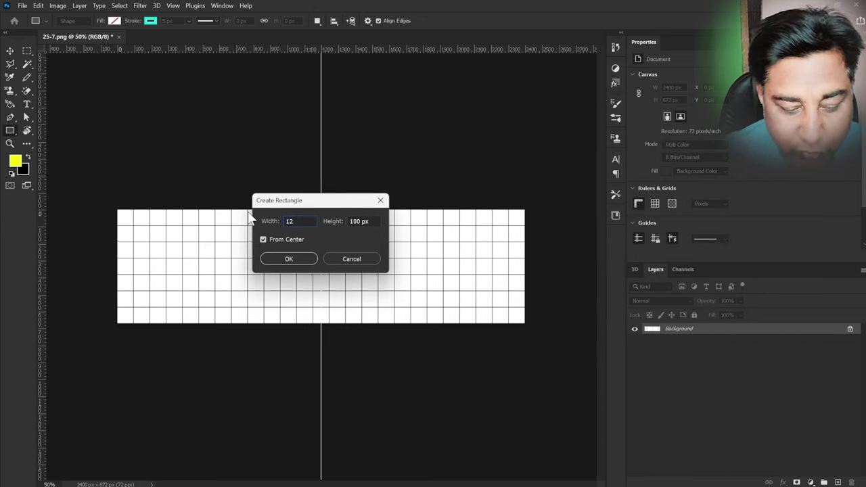
text(8)
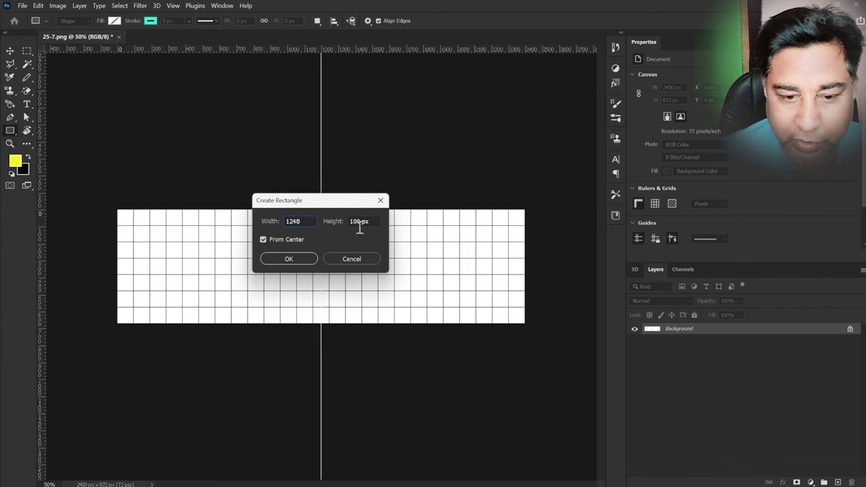
key(Tab)
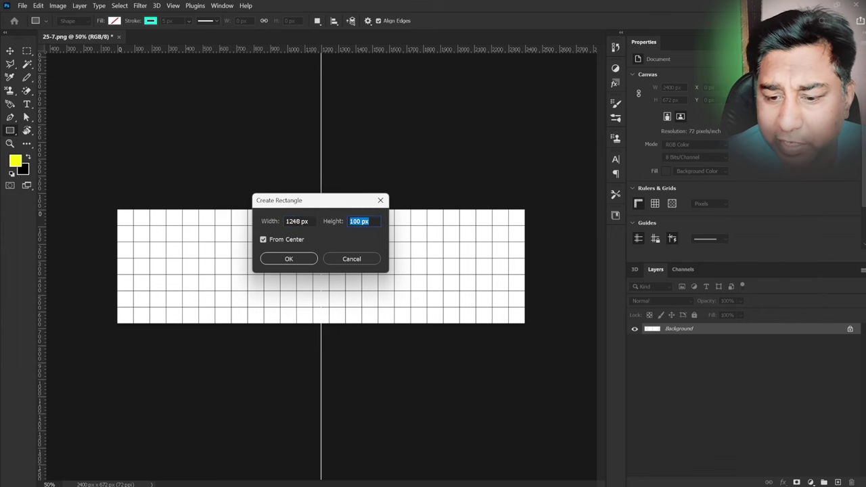
click(603, 477)
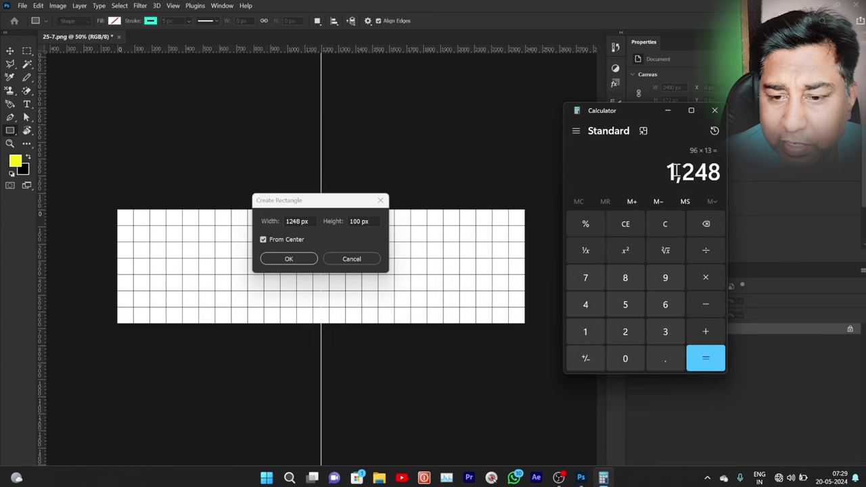
click(667, 225)
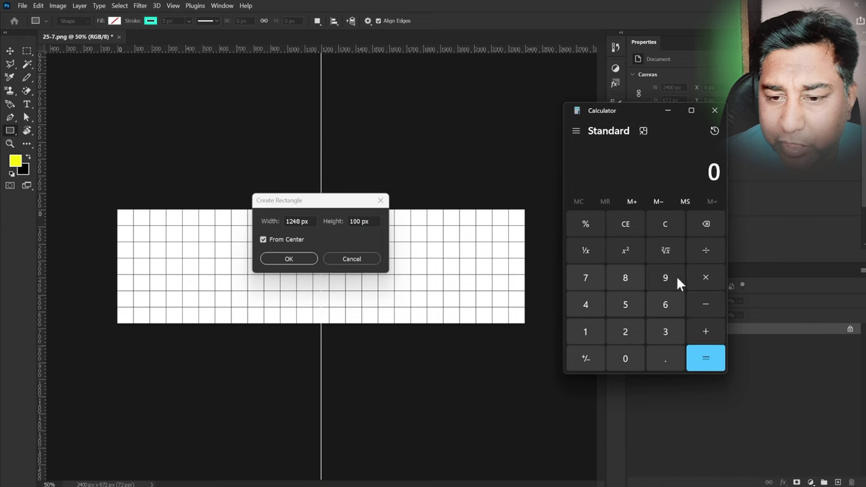
click(671, 275)
click(675, 310)
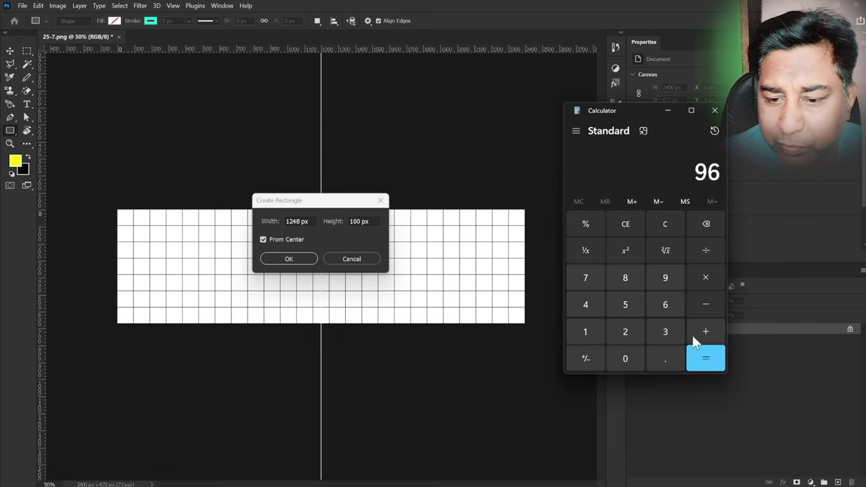
click(708, 278)
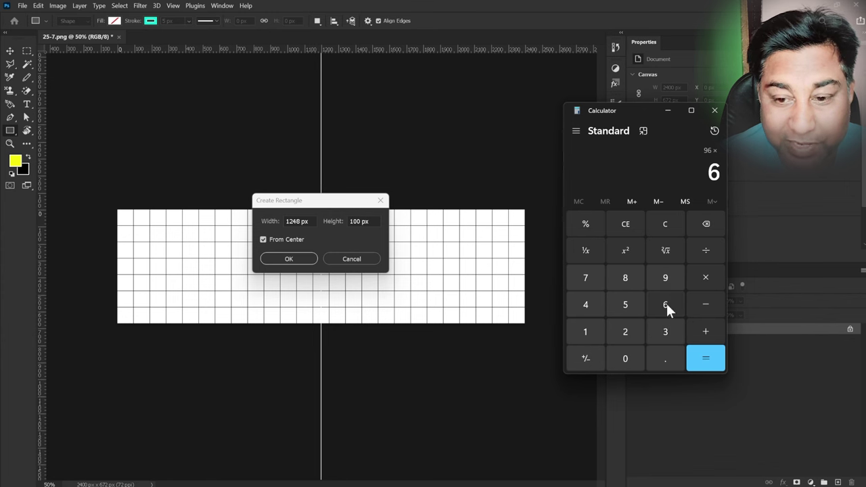
click(713, 361)
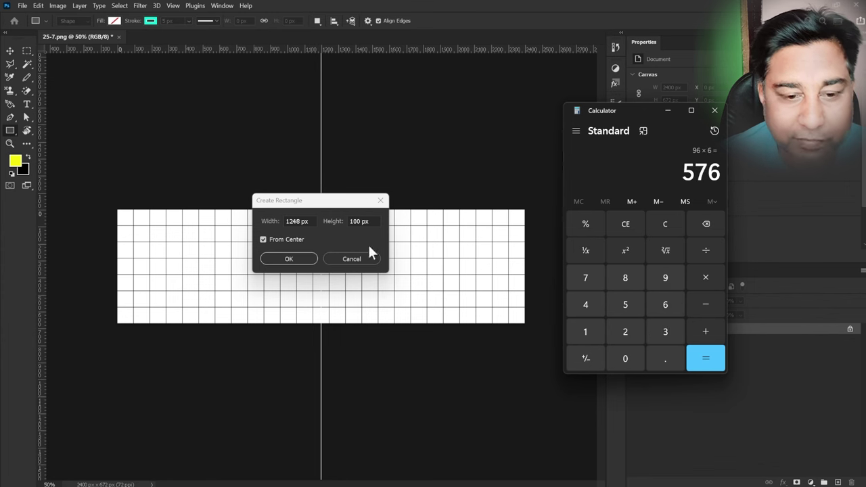
click(367, 222)
text(576)
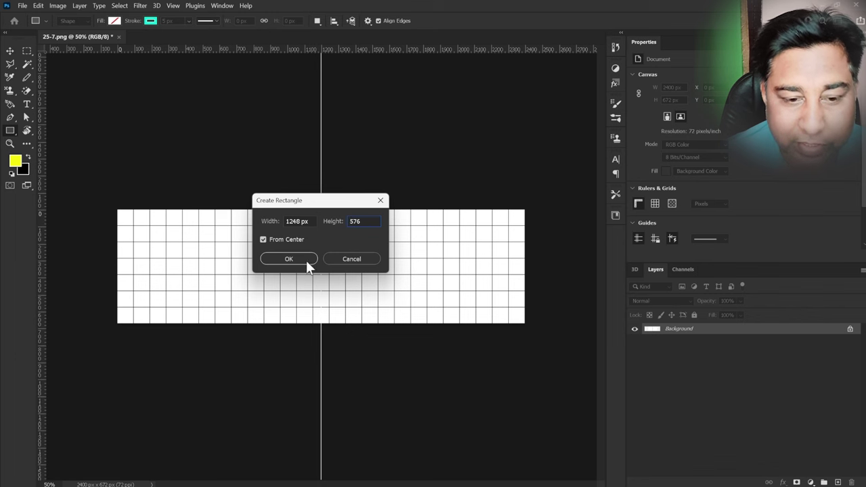
click(306, 260)
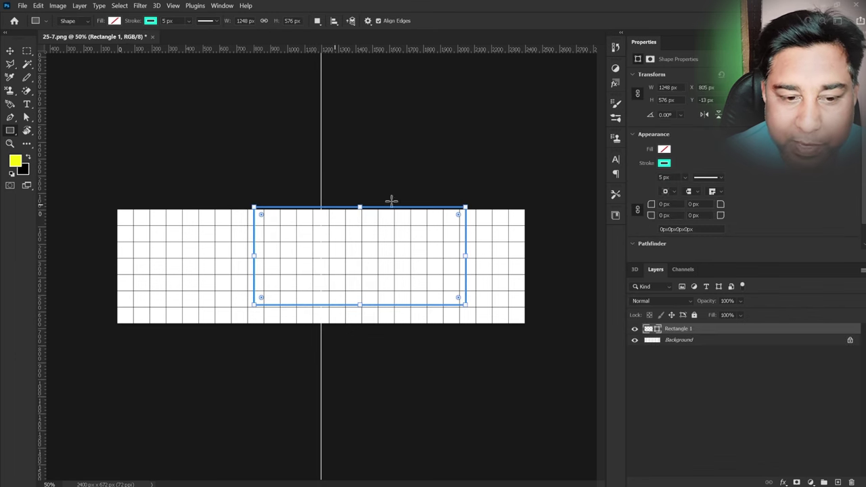
Step: Drag Rectangle 1 down and left with the Move tool toward the canvas centre
click(11, 54)
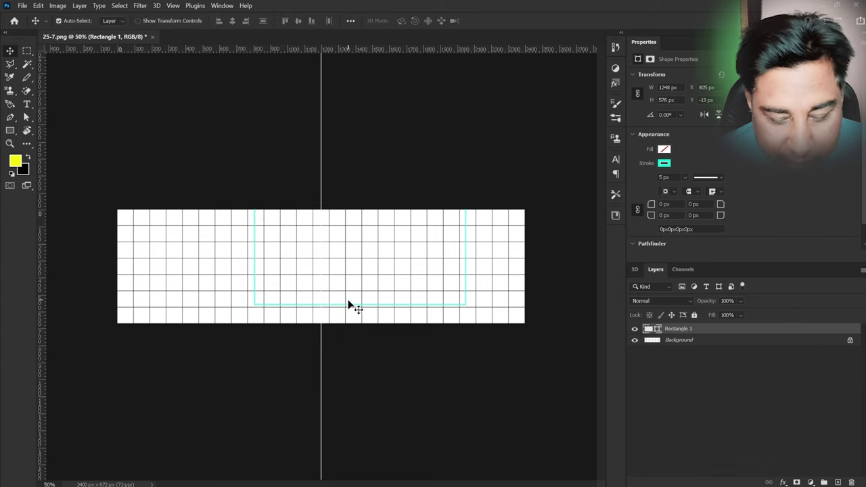
key(ctrl+plus)
key(ctrl+plus)
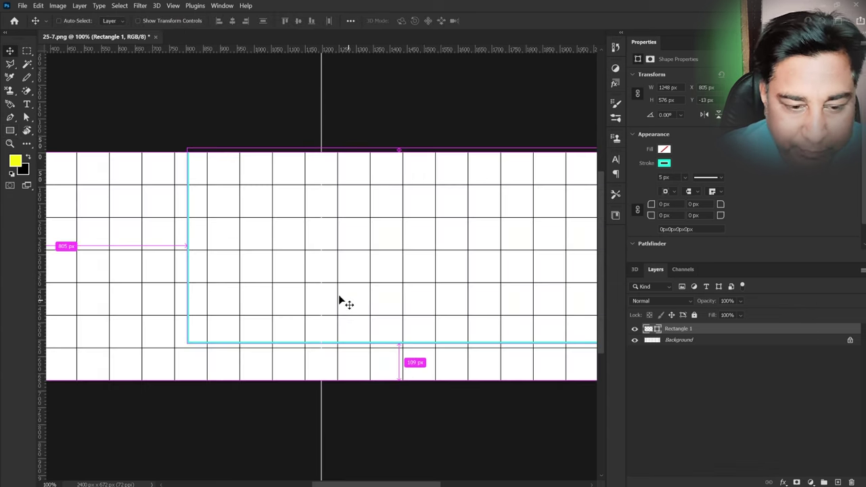
drag(435, 362, 318, 365)
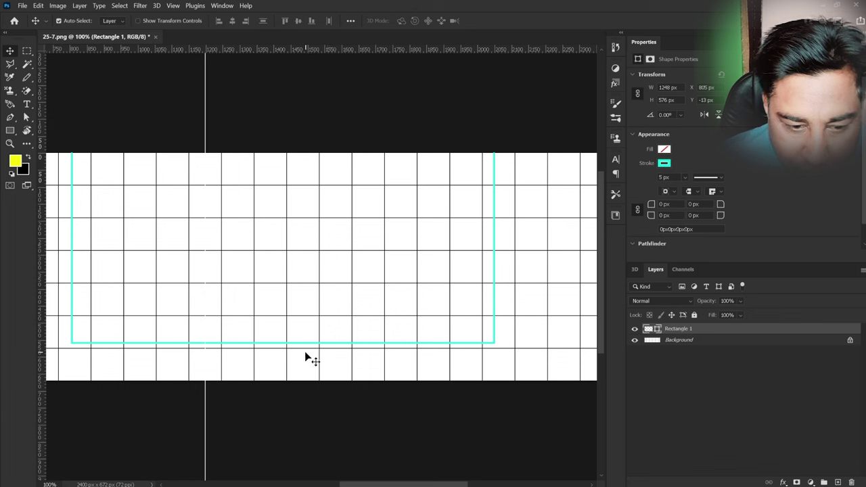
drag(305, 346, 269, 379)
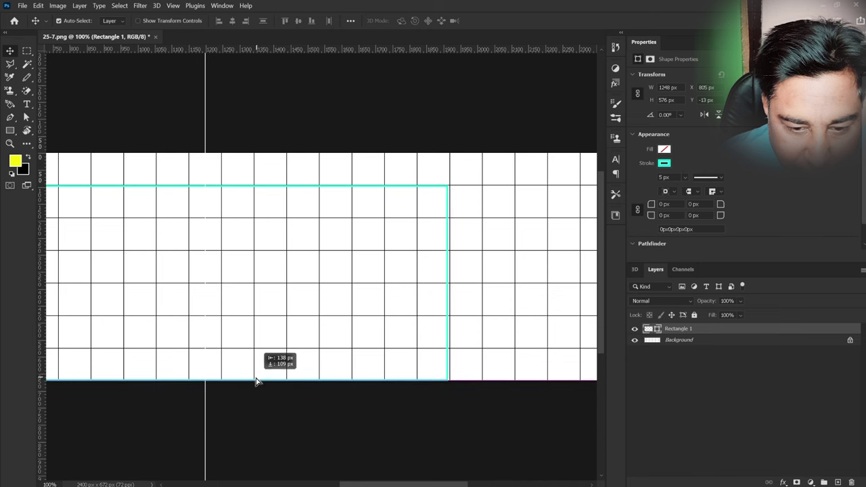
drag(268, 379, 260, 380)
drag(254, 335, 340, 332)
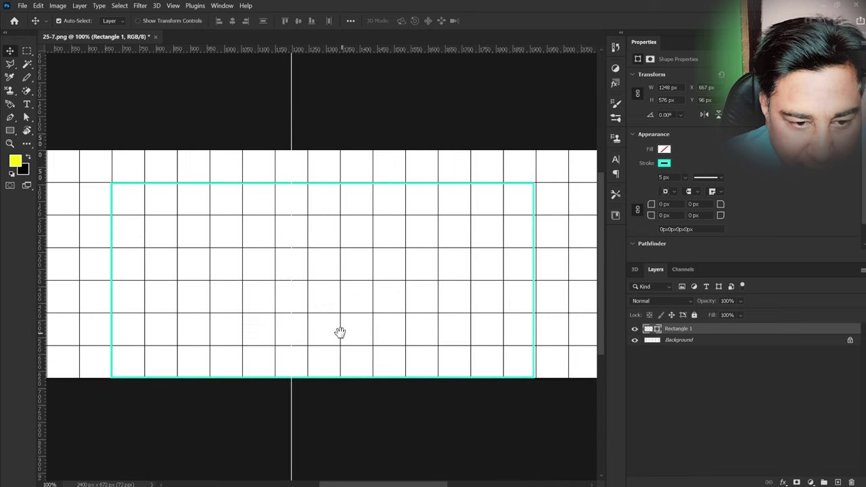
Step: Nudge the rectangle with arrow keys to X 576 px, Y 2 px, checking its edge distances
key(Up)
key(Up)
key(Up)
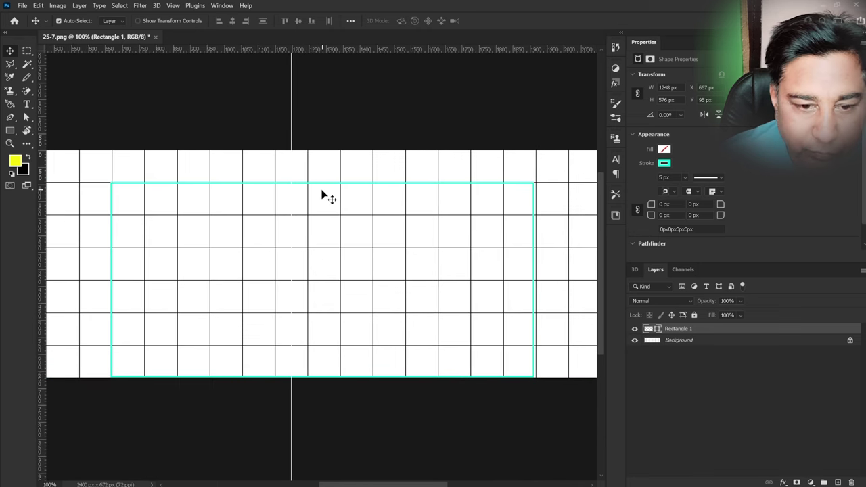
key(Up)
key(Up)
key(Up)
key(Up)
key(Up)
key(Up)
key(Up)
key(Up)
key(Up)
key(Up)
key(Up)
key(Up)
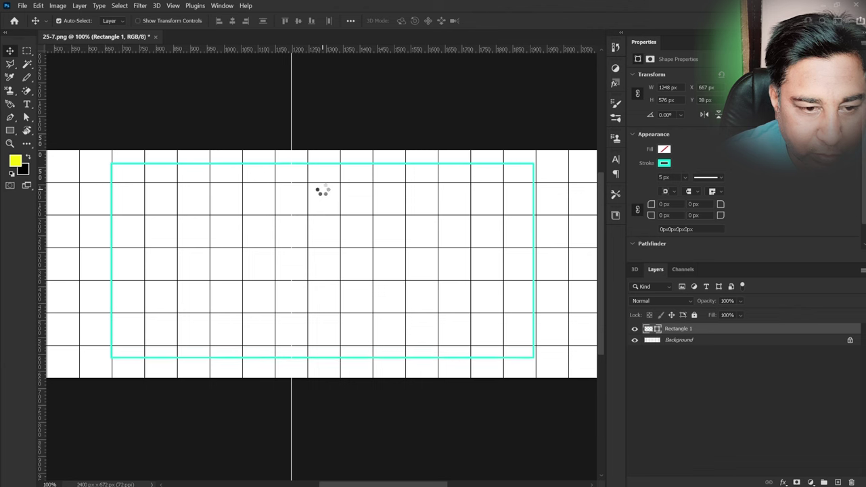
key(Up)
key(Up)
key(Up)
key(Up)
key(Up)
key(Up)
key(Up)
key(Up)
key(Up)
key(Up)
key(Up)
key(Up)
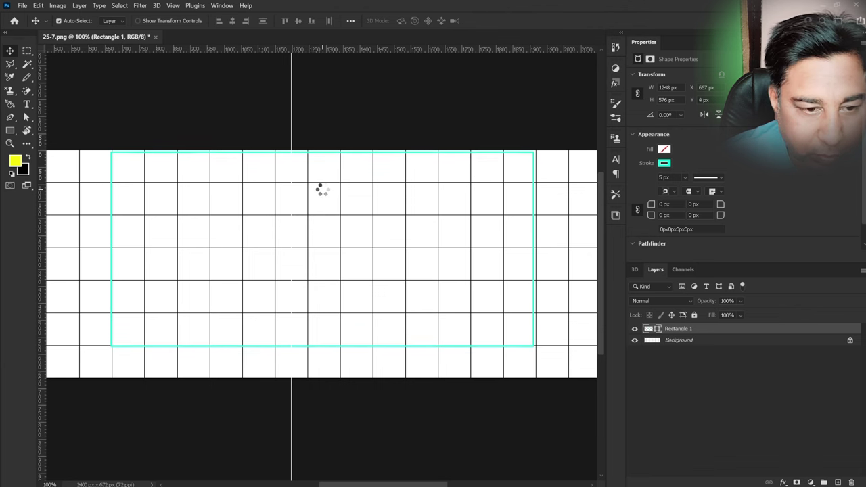
key(Up)
key(Up)
key(Up)
key(Left)
key(Left)
key(Left)
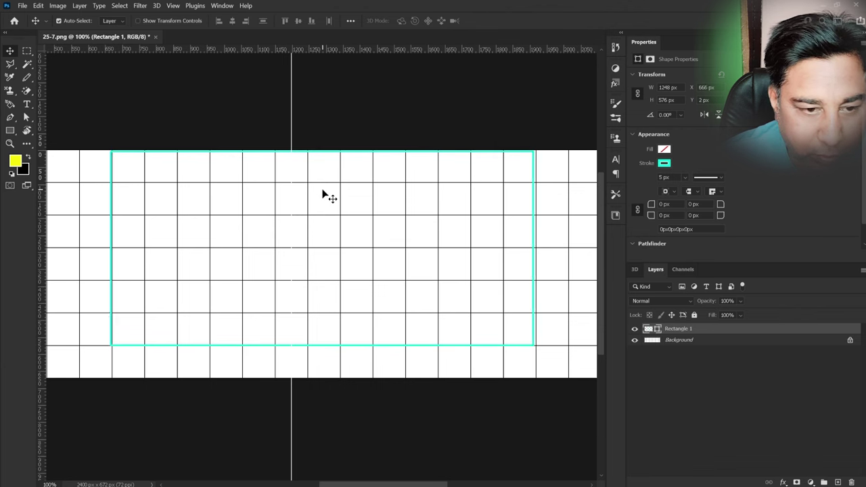
key(Left)
key(Left)
key(Left)
key(Left)
key(Left)
key(Left)
key(Left)
key(Left)
key(Left)
key(Left)
key(Left)
key(Left)
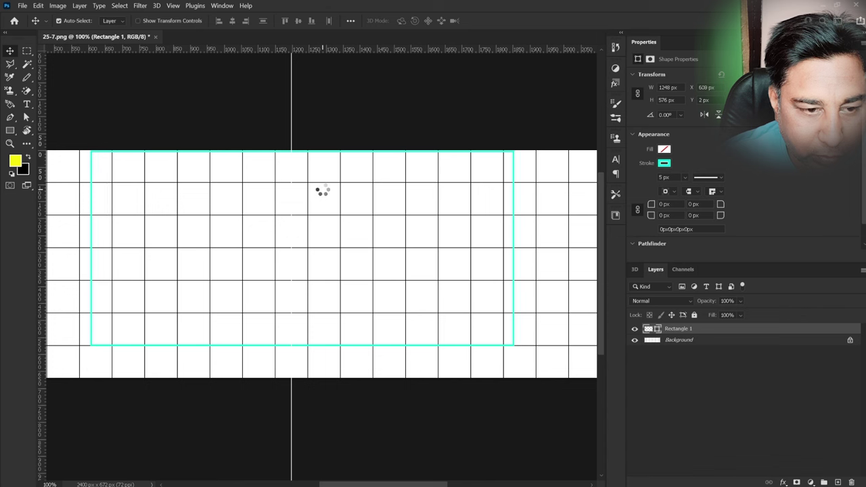
key(Left)
key(Left)
key(Left)
key(Left)
key(Left)
key(Left)
key(Left)
key(Left)
key(Left)
key(Left)
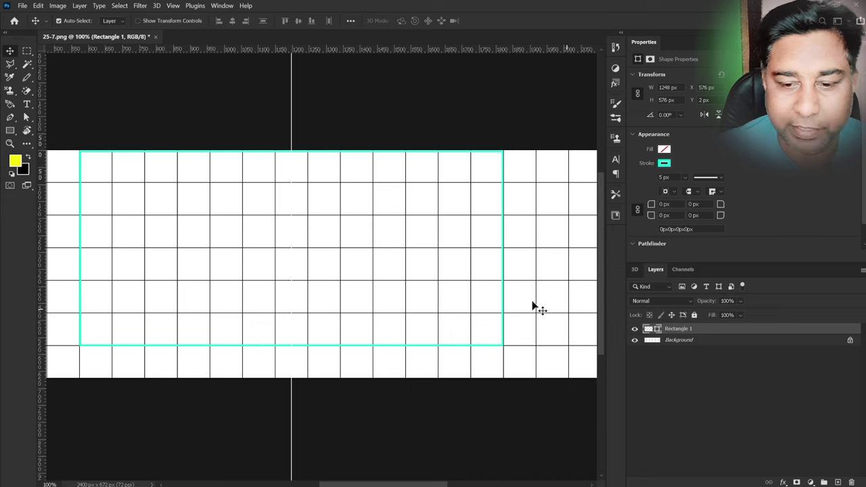
key(ctrl)
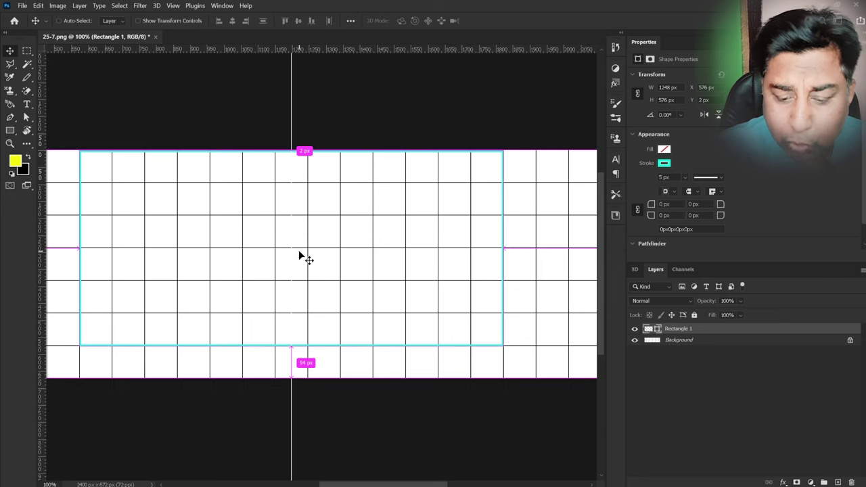
Step: Zoom to 600% on the rectangle's top edge and nudge it up 1 px
key(ctrl+plus)
drag(327, 267, 299, 352)
drag(275, 281, 273, 286)
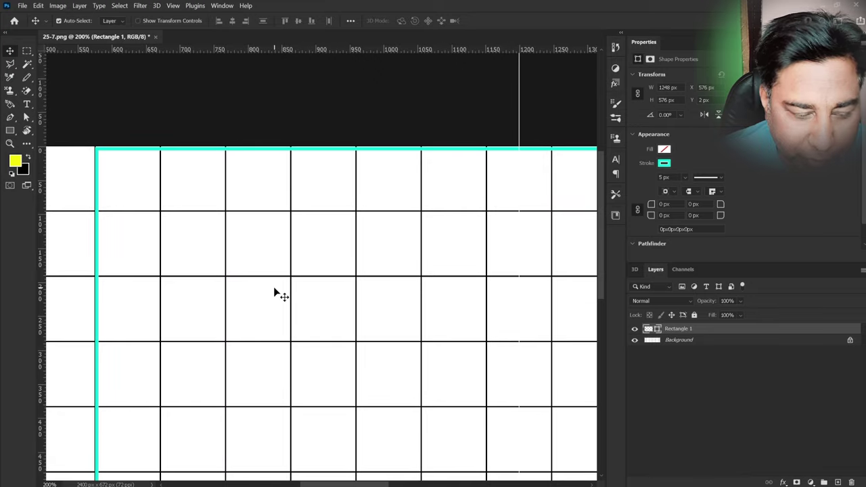
key(ctrl+plus)
key(ctrl+plus)
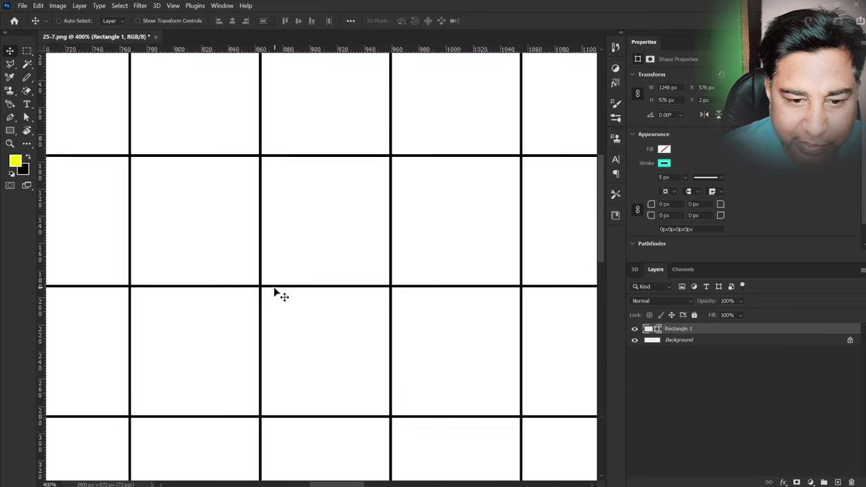
key(ctrl+plus)
key(ctrl+plus)
mouse_move(288, 224)
mouse_down()
mouse_move(290, 282)
mouse_move(332, 325)
mouse_move(332, 298)
mouse_up()
drag(266, 324, 391, 324)
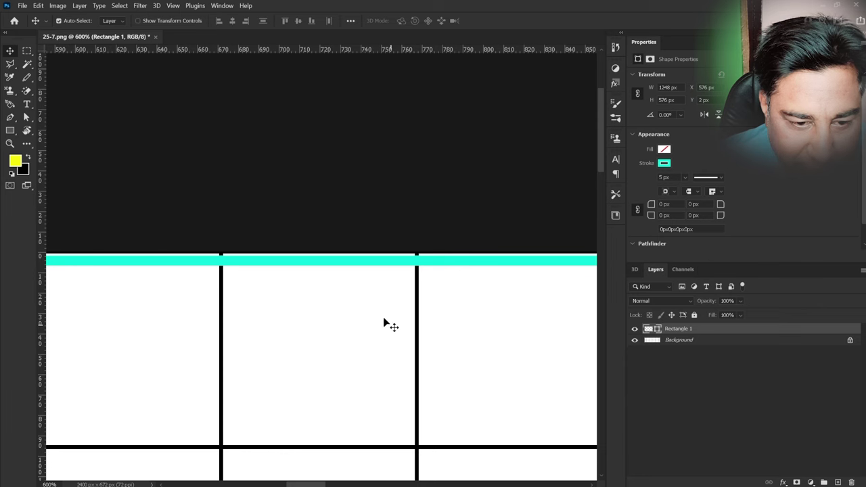
key(Up)
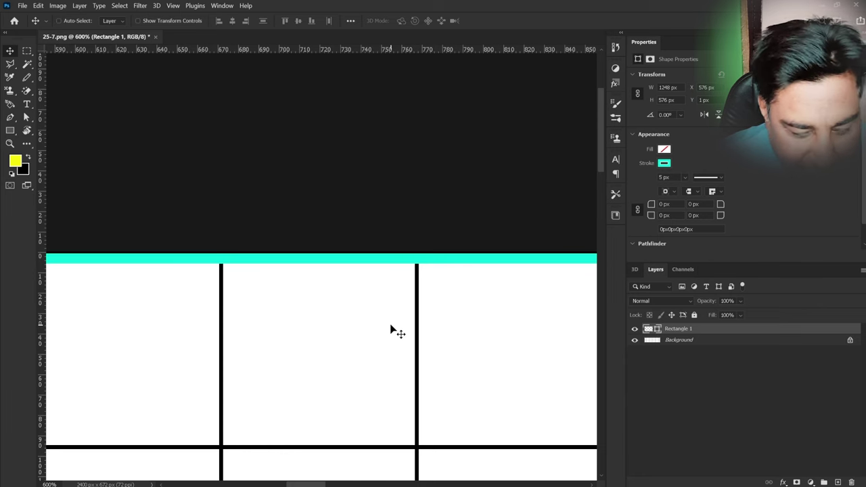
key(Up)
Step: At 1200% zoom, nudge Rectangle 1 up to Y 0, flush with the canvas top
key(ctrl+plus)
key(ctrl+plus)
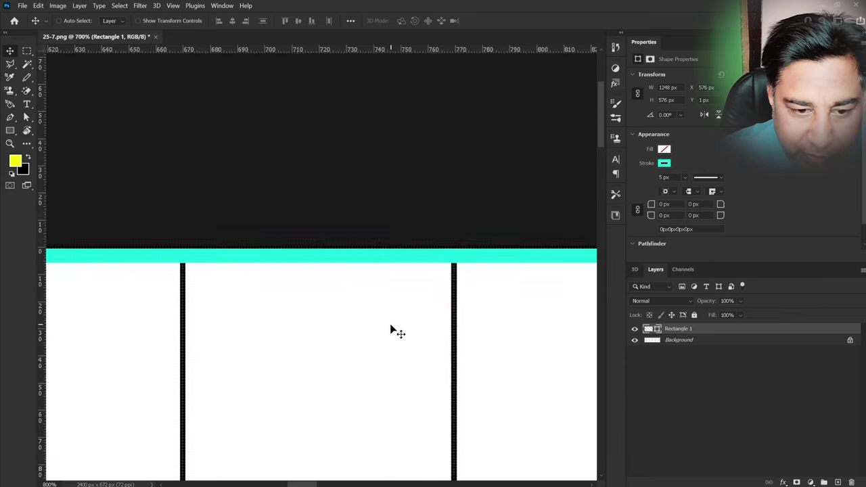
key(ctrl+plus)
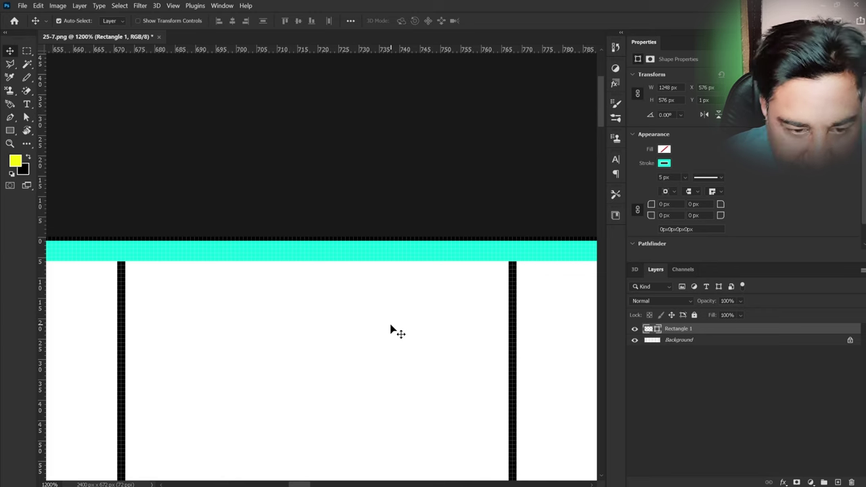
scroll(391, 331, left, 2)
scroll(363, 367, left, 2)
scroll(278, 271, left, 3)
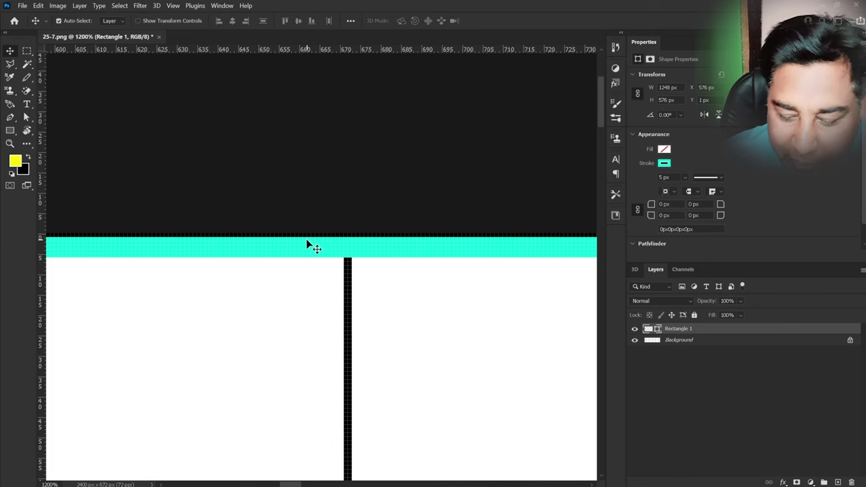
key(Up)
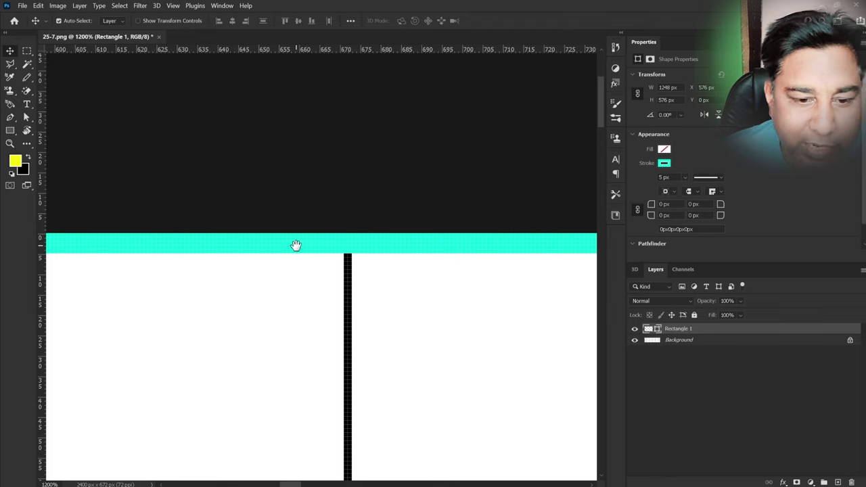
Step: Scroll along the rectangle's top edge to check its alignment with the canvas
scroll(306, 243, down, 3)
scroll(464, 284, left, 5)
mouse_move(489, 273)
mouse_down()
mouse_move(400, 394)
mouse_move(203, 342)
mouse_up()
scroll(304, 358, right, 5)
scroll(346, 354, right, 5)
scroll(306, 338, right, 5)
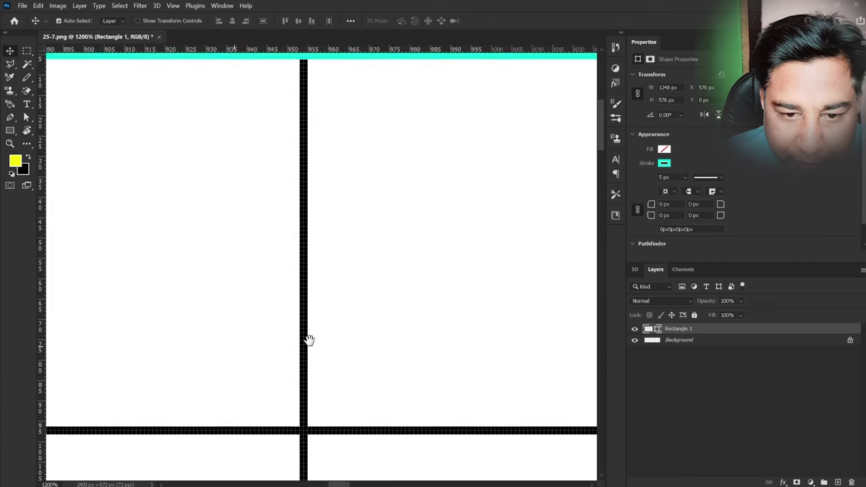
scroll(319, 339, right, 5)
scroll(383, 371, up, 2)
scroll(354, 344, down, 2)
scroll(380, 347, right, 2)
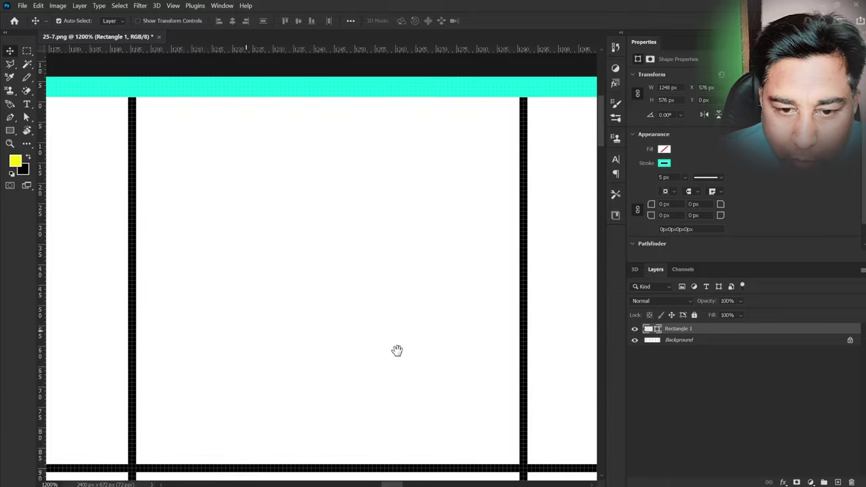
scroll(396, 350, right, 5)
scroll(412, 334, right, 4)
scroll(346, 327, right, 3)
scroll(267, 343, right, 2)
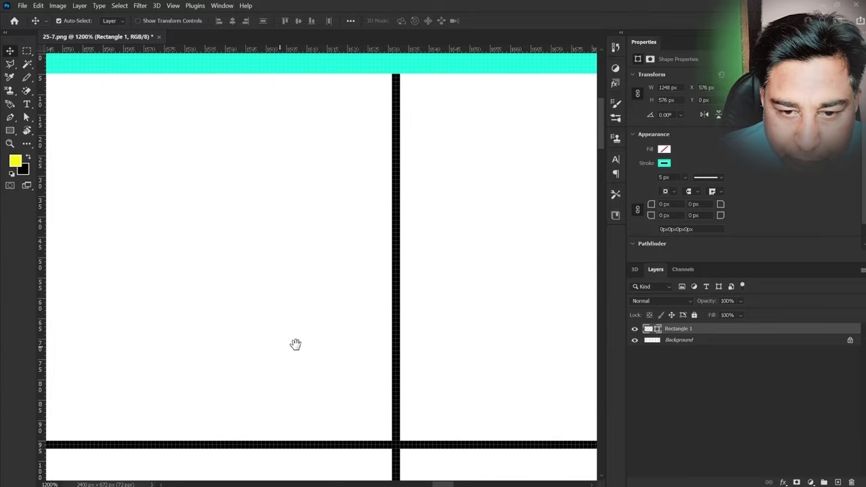
scroll(295, 338, down, 3)
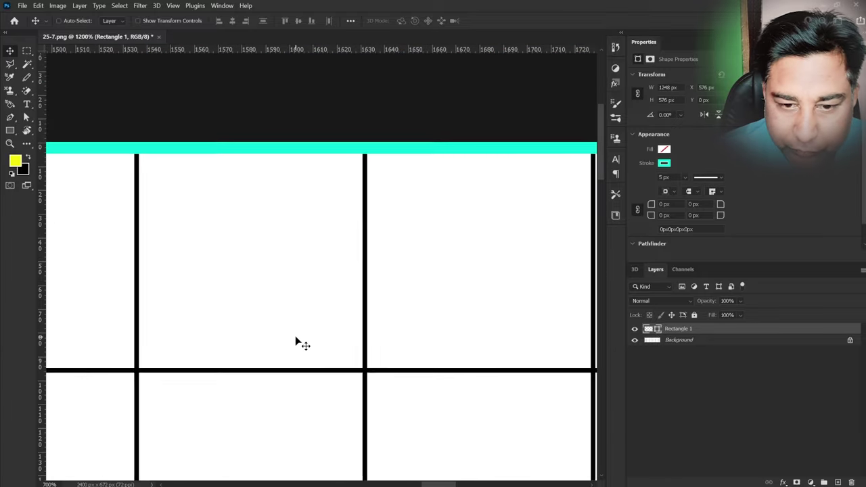
scroll(371, 317, right, 3)
scroll(329, 317, right, 3)
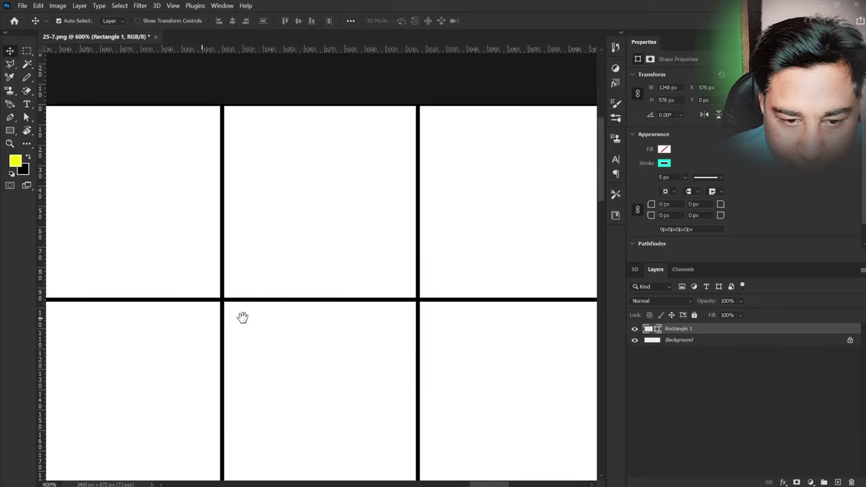
scroll(241, 316, right, 3)
scroll(269, 385, left, 3)
scroll(324, 352, down, 5)
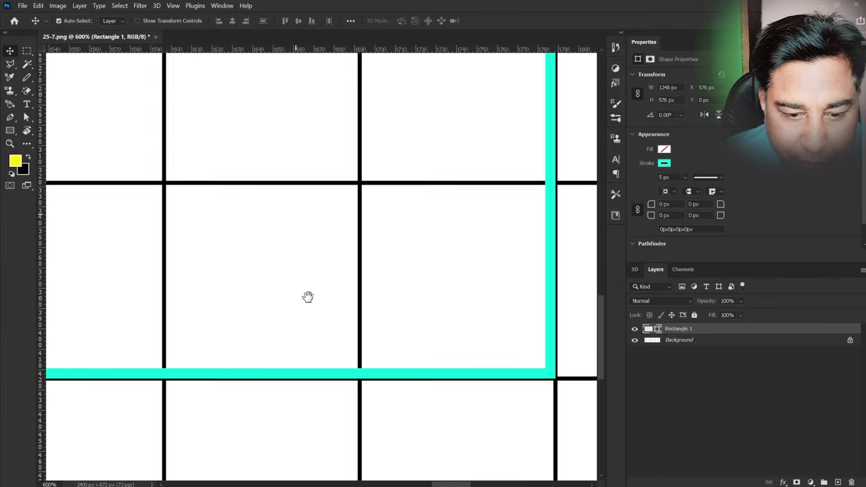
scroll(308, 270, down, 2)
Step: Zoom back to 300% and pan until the rectangle's top-left corner is in view
mouse_move(307, 264)
mouse_down()
mouse_move(470, 54)
mouse_move(507, 264)
mouse_up()
drag(201, 67, 381, 262)
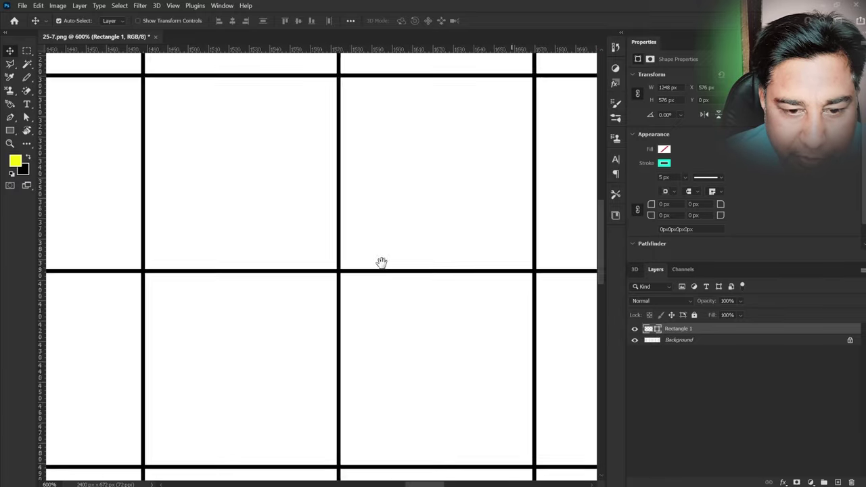
drag(330, 338, 478, 428)
scroll(440, 413, up, 5)
scroll(440, 413, left, 4)
scroll(369, 366, down, 1)
scroll(369, 366, left, 3)
scroll(341, 339, left, 2)
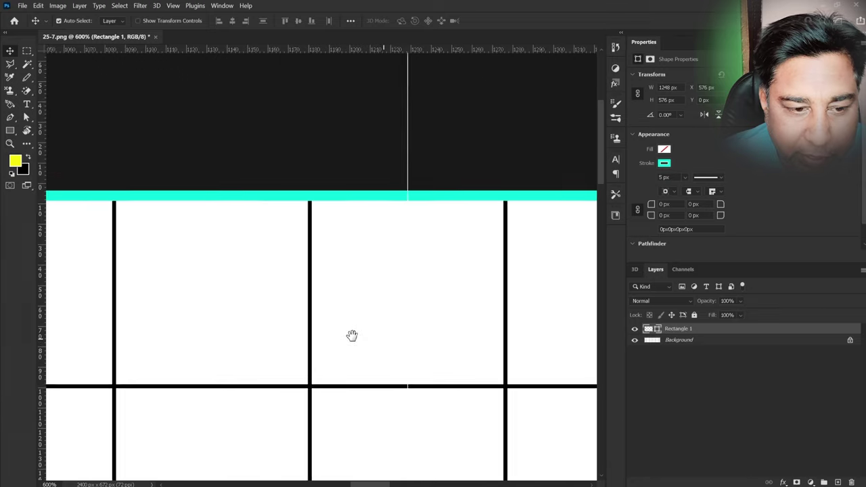
scroll(400, 341, left, 2)
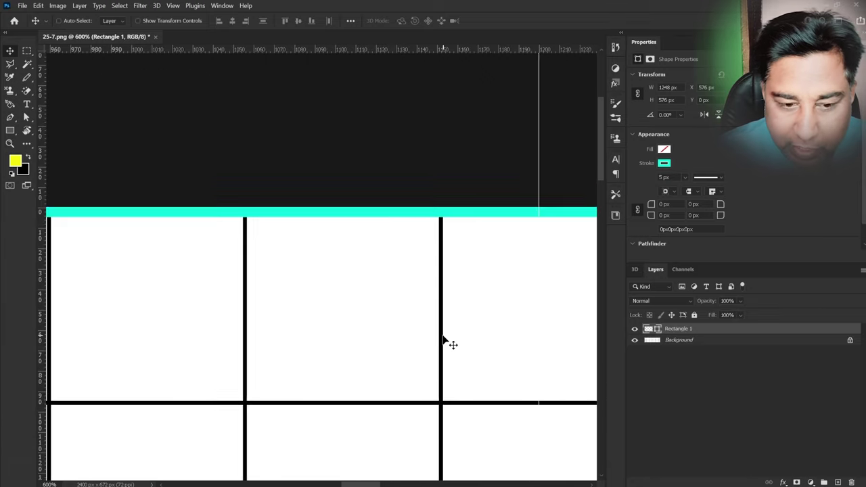
key(ctrl+plus)
key(ctrl+minus)
key(ctrl+minus)
key(ctrl+minus)
key(ctrl+minus)
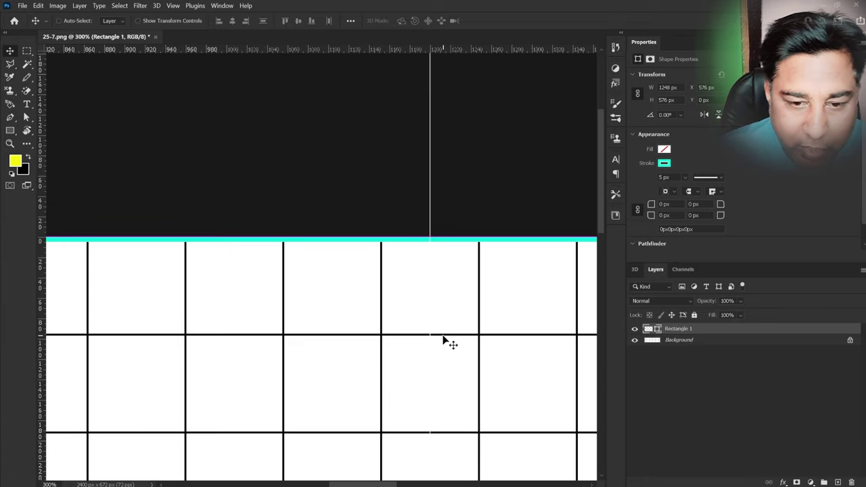
scroll(336, 338, down, 2)
scroll(337, 338, left, 8)
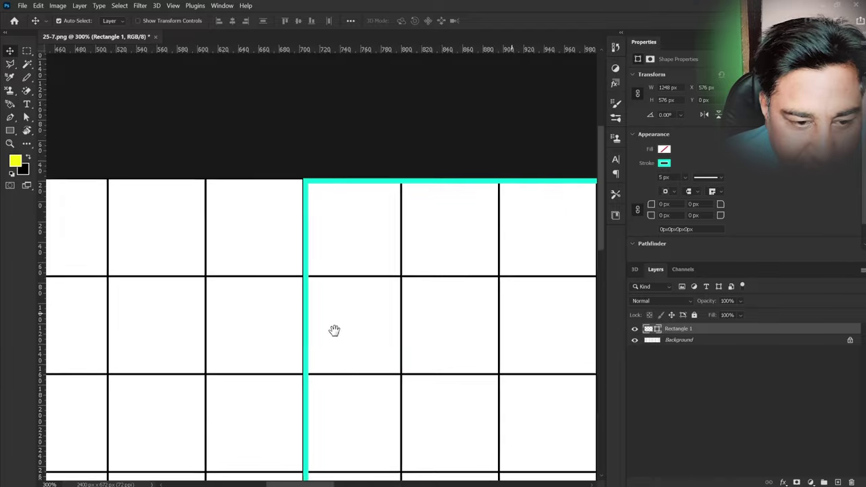
mouse_move(332, 331)
mouse_down()
mouse_move(285, 319)
mouse_move(245, 326)
mouse_up()
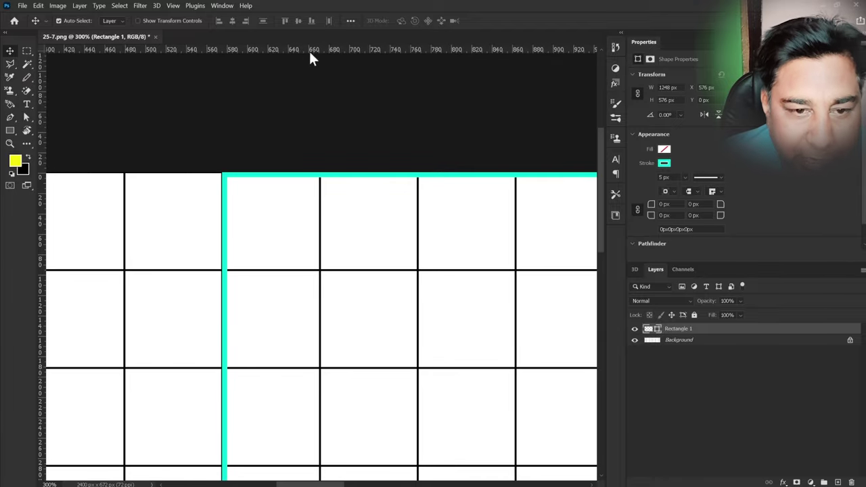
Step: Drag a horizontal guide from the top ruler down to Y 35.3 px
drag(309, 52, 319, 209)
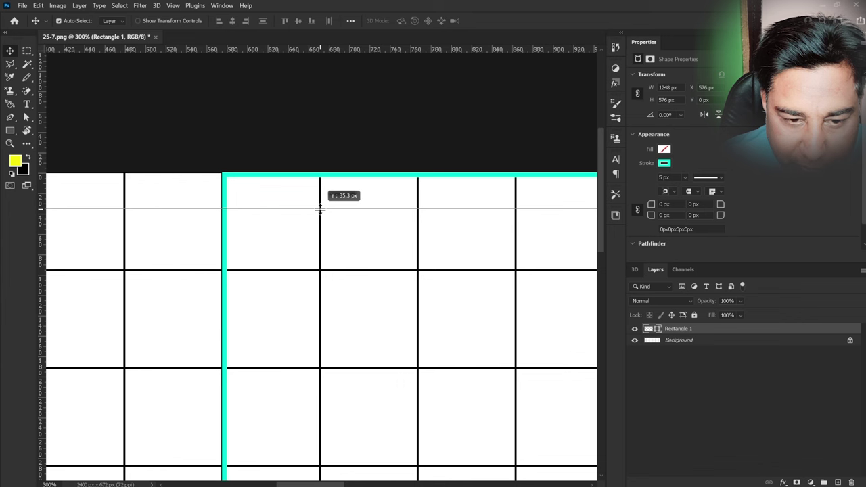
drag(320, 208, 319, 209)
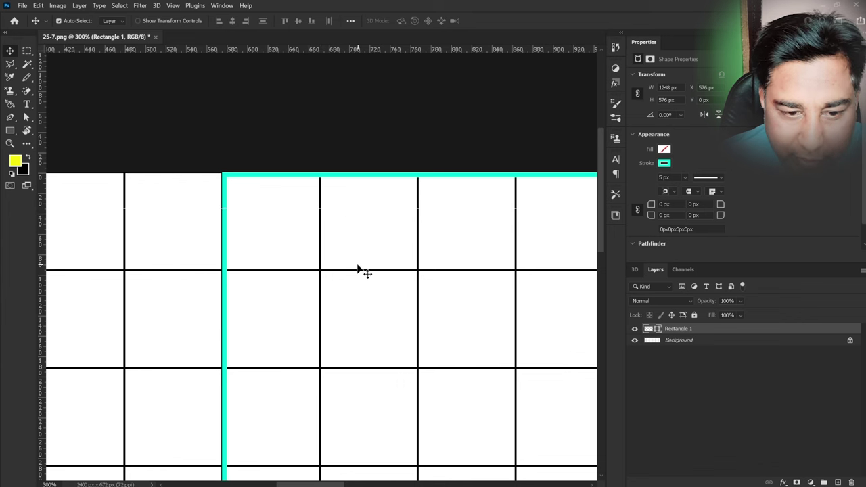
drag(375, 260, 373, 261)
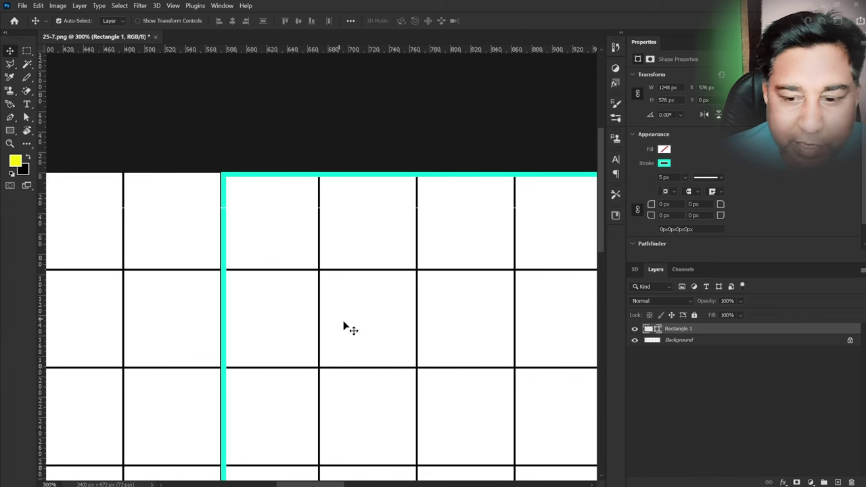
Step: With the Background layer selected, change the foreground colour from yellow to black
click(681, 339)
key(i)
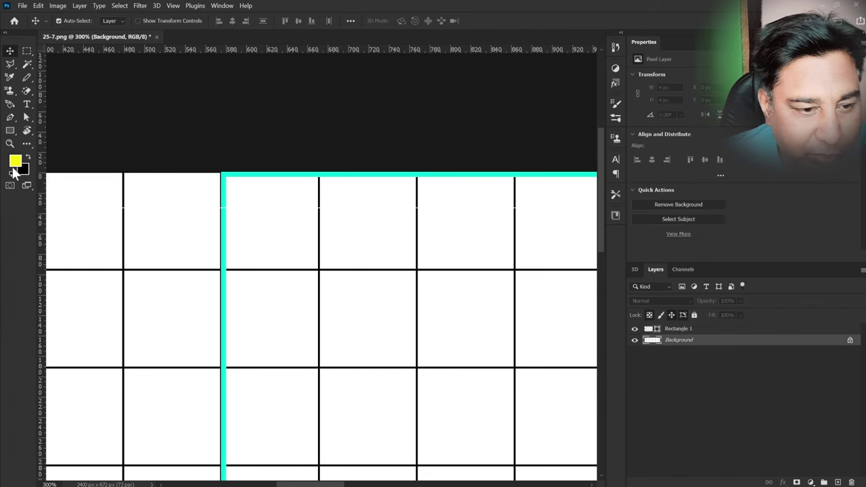
click(15, 163)
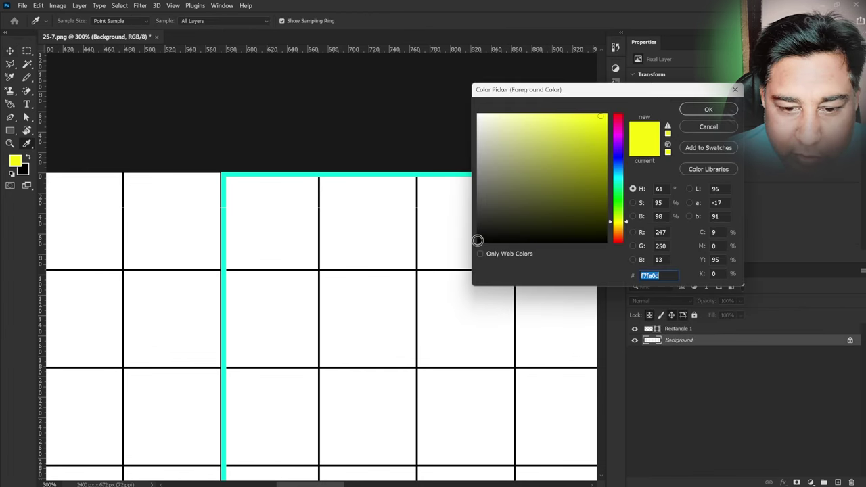
click(478, 240)
click(709, 110)
key(v)
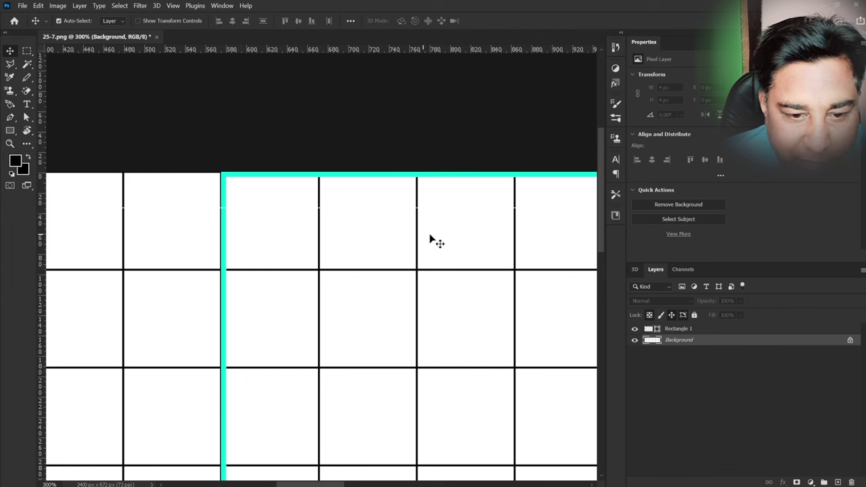
Step: Magic Wand the top-left and bottom-left inner corner cells and fill them black
click(28, 65)
click(283, 265)
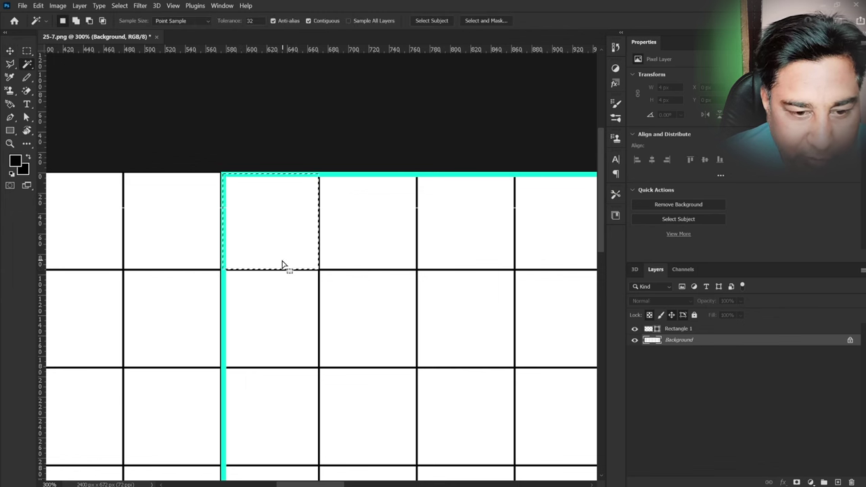
key(alt+BackSpace)
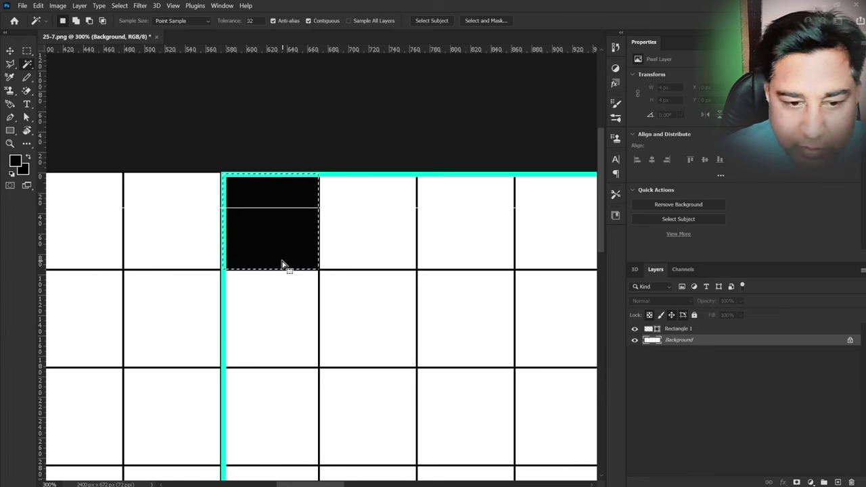
key(ctrl+d)
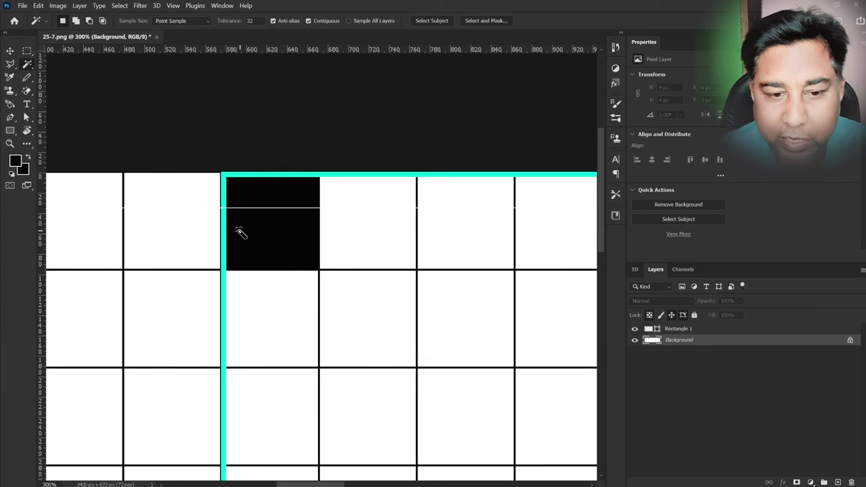
scroll(354, 400, down, 10)
scroll(354, 357, down, 5)
scroll(354, 357, up, 3)
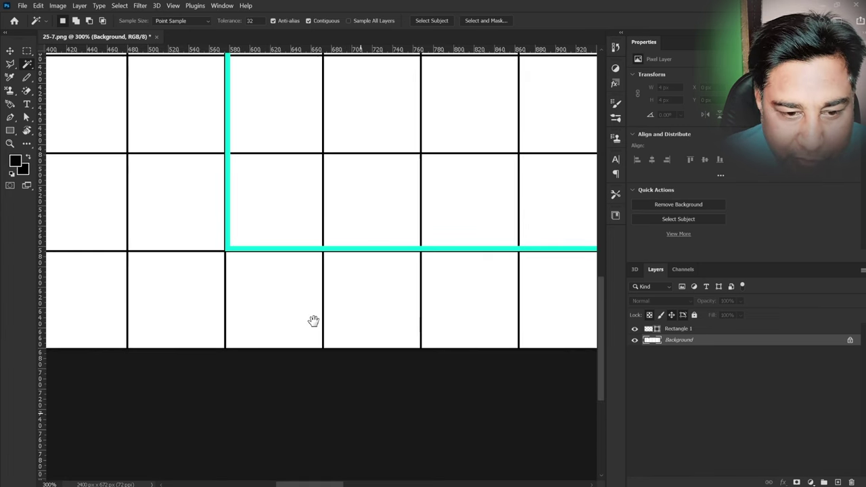
scroll(314, 321, up, 2)
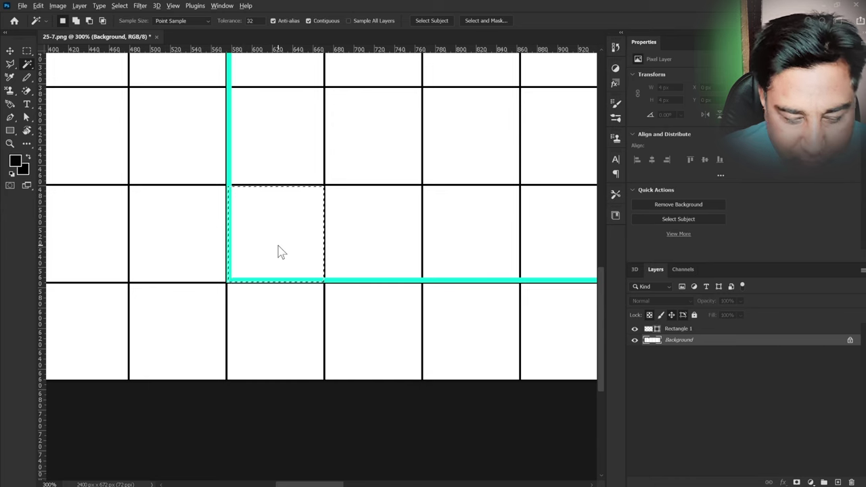
key(alt+BackSpace)
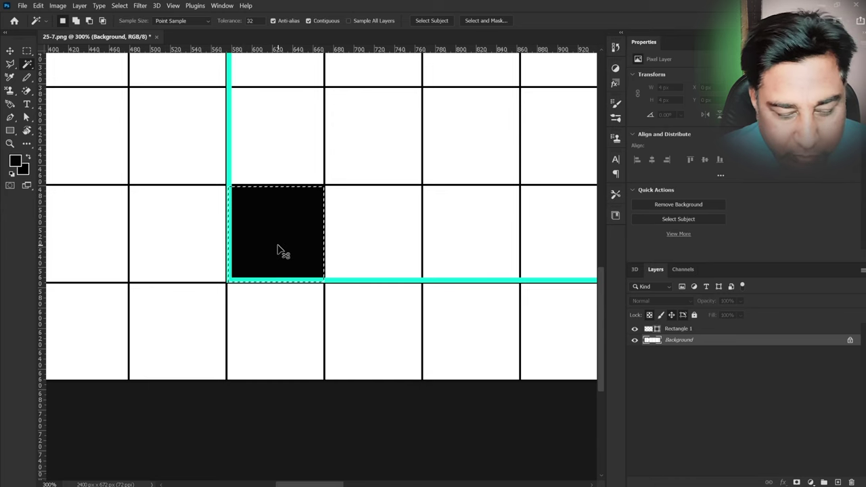
key(ctrl+d)
Step: Fill the bottom-right and top-right inner corner cells with black
mouse_move(388, 243)
mouse_down()
mouse_move(224, 262)
mouse_move(343, 314)
mouse_move(334, 329)
mouse_move(228, 311)
mouse_move(489, 337)
mouse_up()
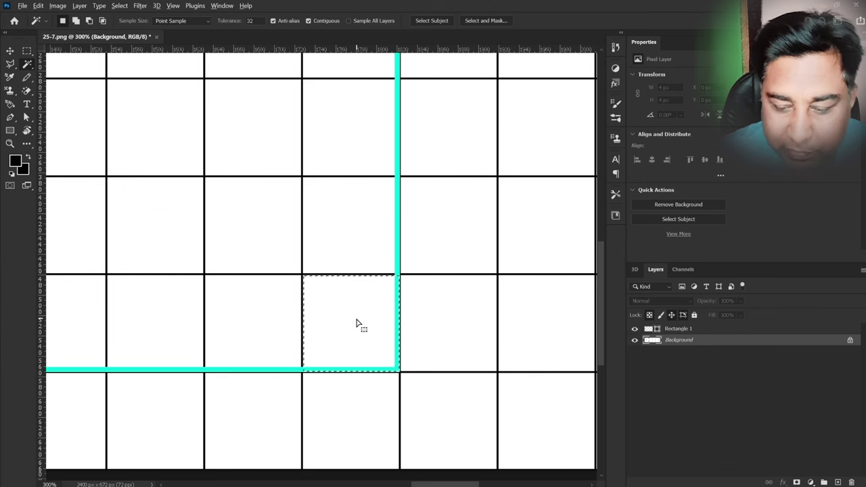
key(alt+BackSpace)
key(ctrl+d)
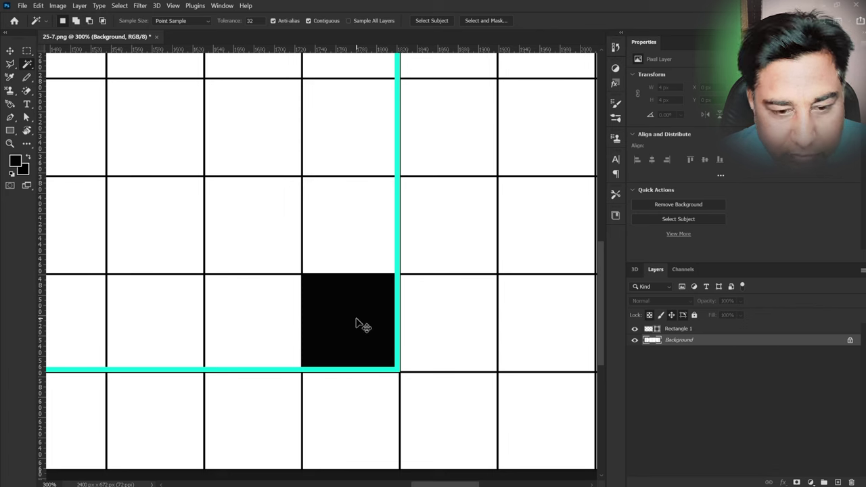
mouse_move(346, 205)
mouse_down()
mouse_move(300, 284)
mouse_move(352, 184)
mouse_up()
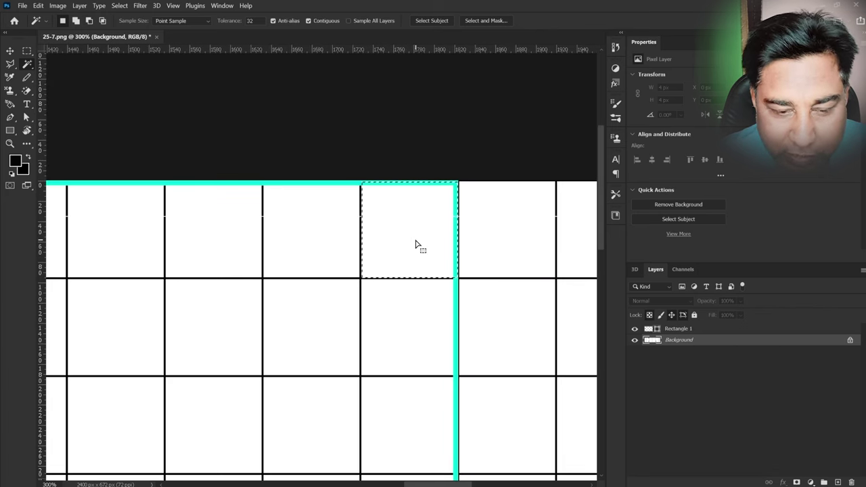
key(alt+BackSpace)
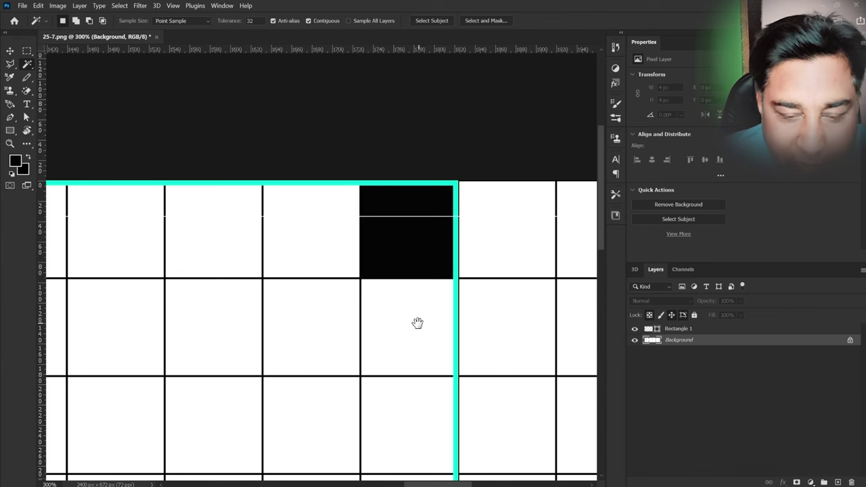
drag(416, 323, 411, 278)
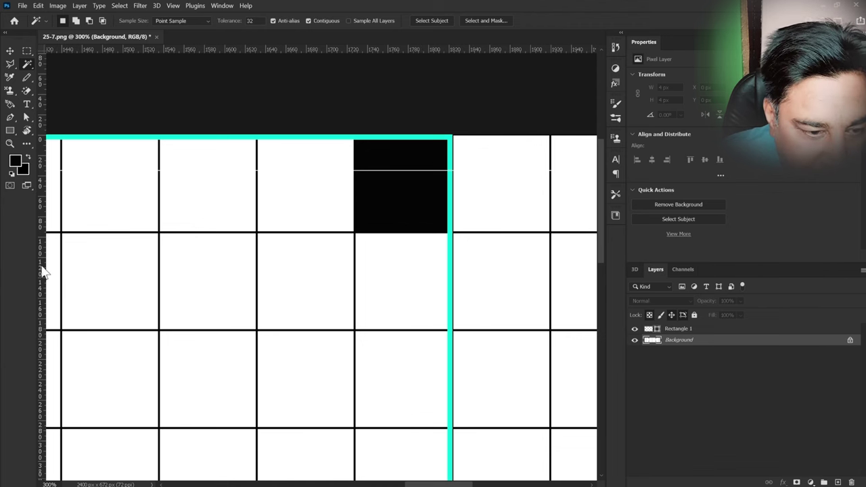
Step: Add a vertical guide at X 1783 px and a horizontal guide at Y 545.8 px
drag(41, 272, 419, 303)
scroll(415, 306, down, 2)
scroll(416, 277, down, 5)
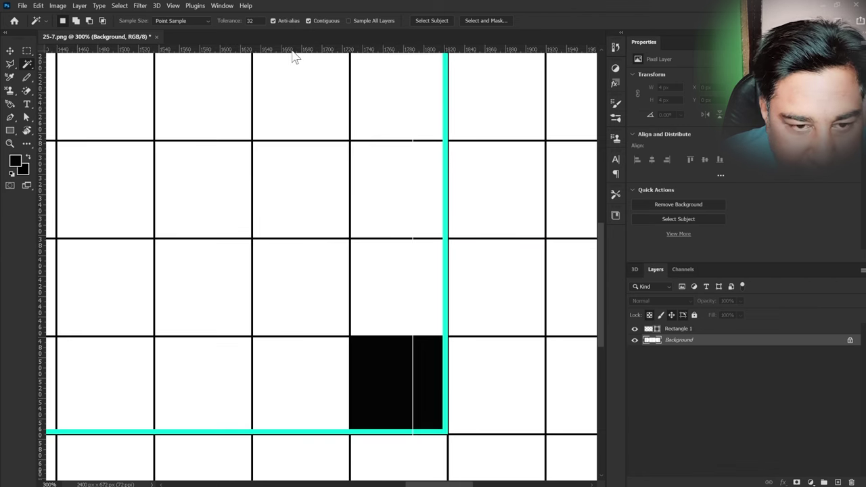
drag(293, 50, 330, 407)
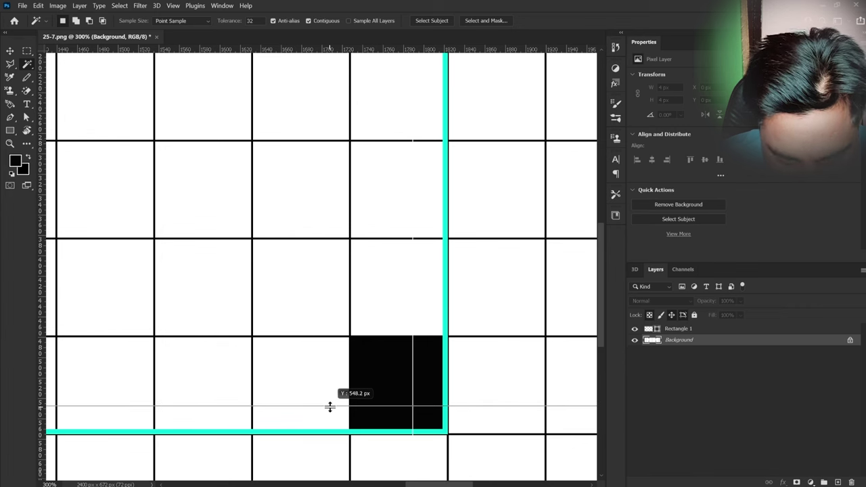
drag(331, 407, 329, 402)
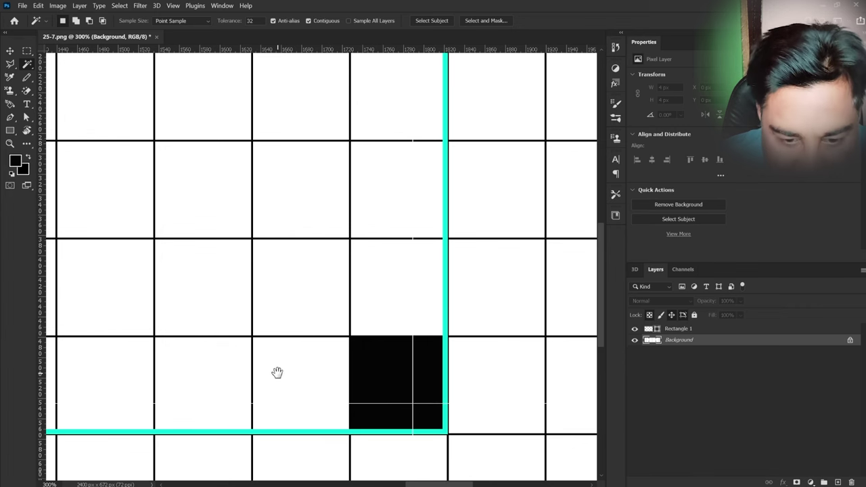
Step: Add a vertical guide near X 608 px and pan back to the top-left black corner cell
scroll(458, 348, left, 10)
scroll(471, 358, down, 3)
scroll(454, 346, left, 5)
scroll(453, 347, up, 1)
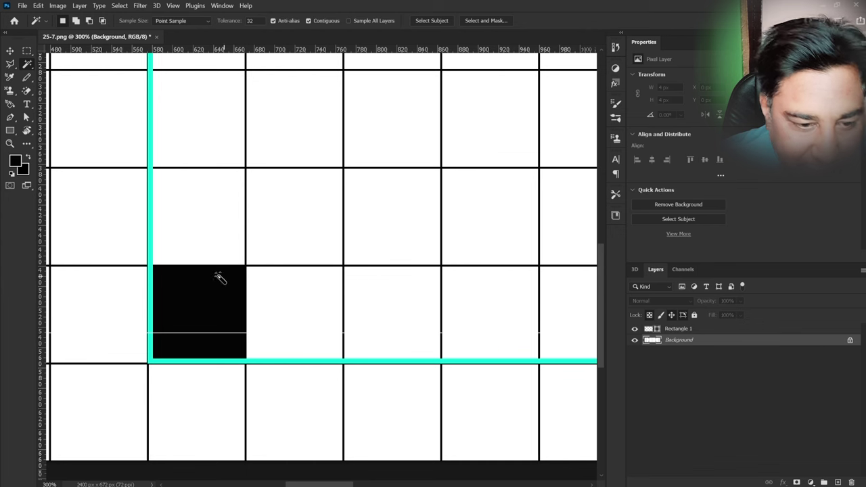
drag(48, 322, 180, 333)
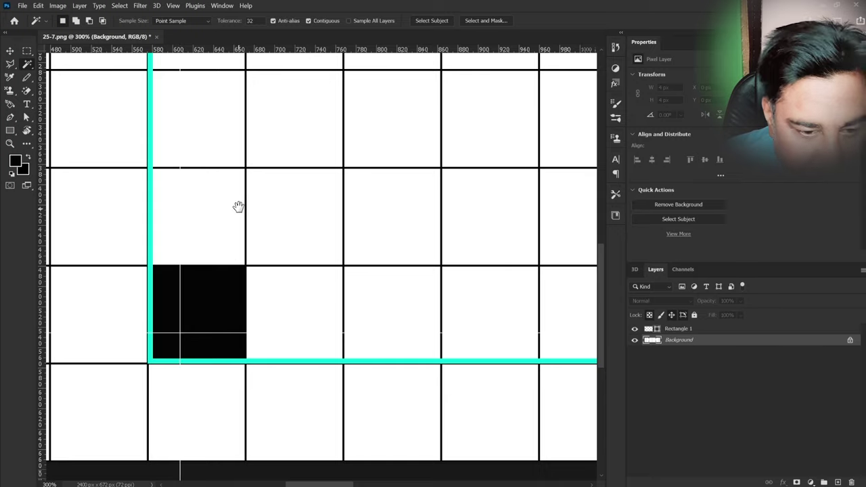
scroll(232, 332, up, 5)
drag(233, 331, 240, 190)
drag(241, 316, 204, 176)
mouse_move(201, 255)
mouse_down()
mouse_move(194, 232)
mouse_move(229, 354)
mouse_move(186, 338)
mouse_up()
drag(209, 219, 183, 240)
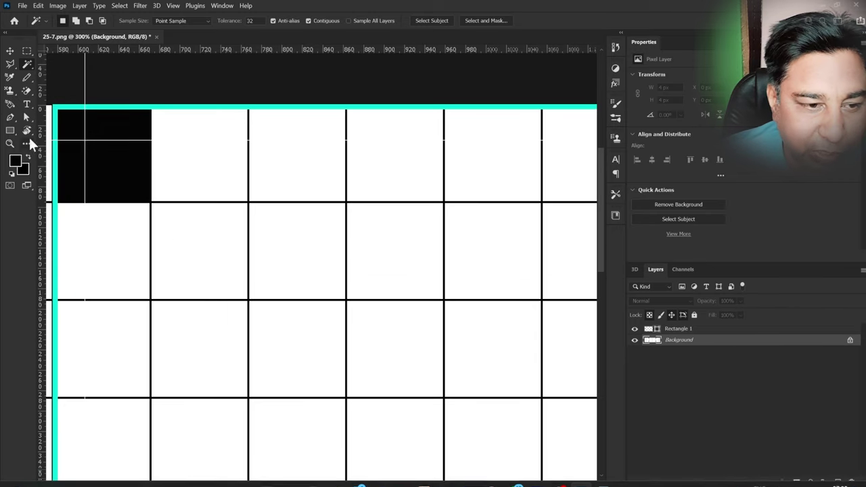
Step: With the Pen tool at 400%, draw the frame's top edge from the top-left guide intersection to the right corner
click(10, 119)
right_click(10, 119)
click(53, 122)
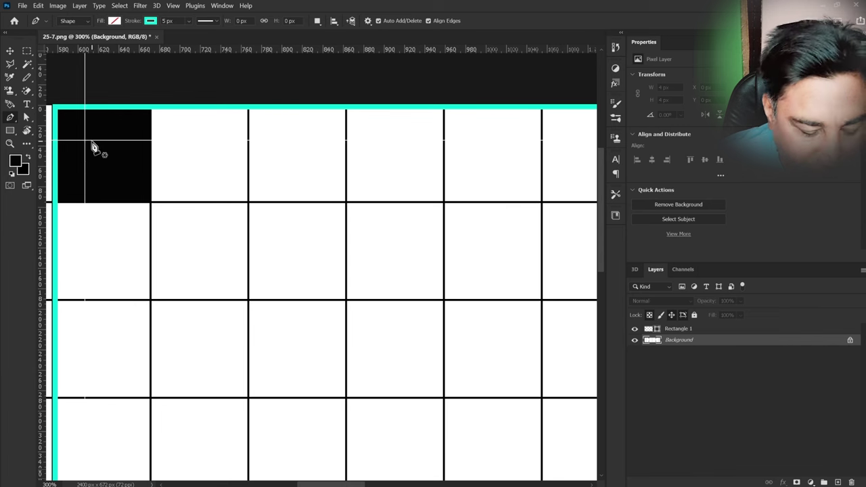
key(ctrl+plus)
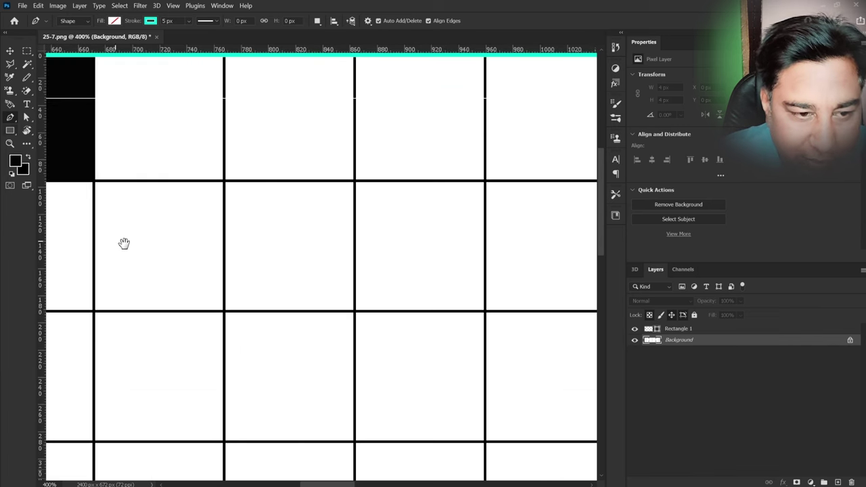
drag(124, 243, 237, 266)
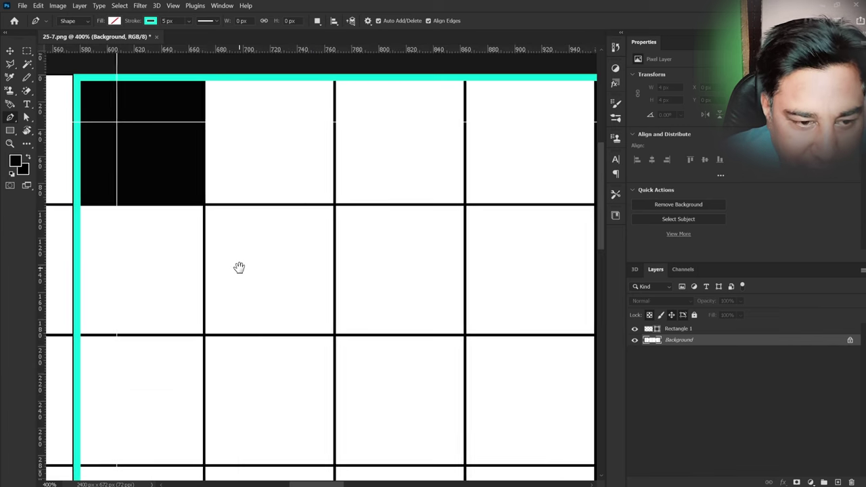
click(118, 124)
scroll(281, 142, right, 3)
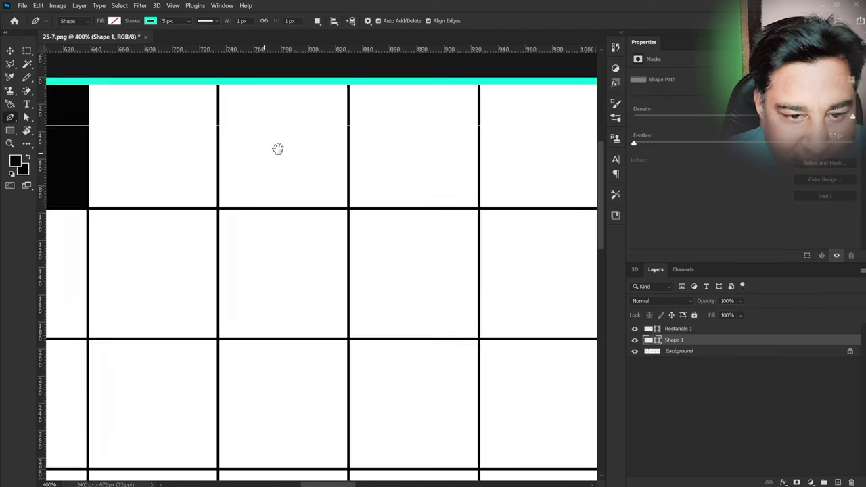
scroll(278, 147, right, 3)
scroll(387, 155, right, 3)
scroll(315, 168, right, 3)
scroll(352, 200, right, 3)
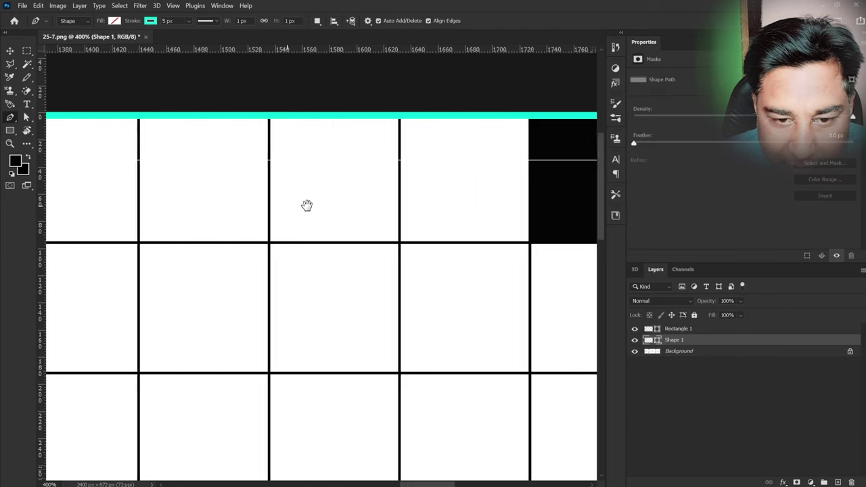
scroll(298, 210, right, 2)
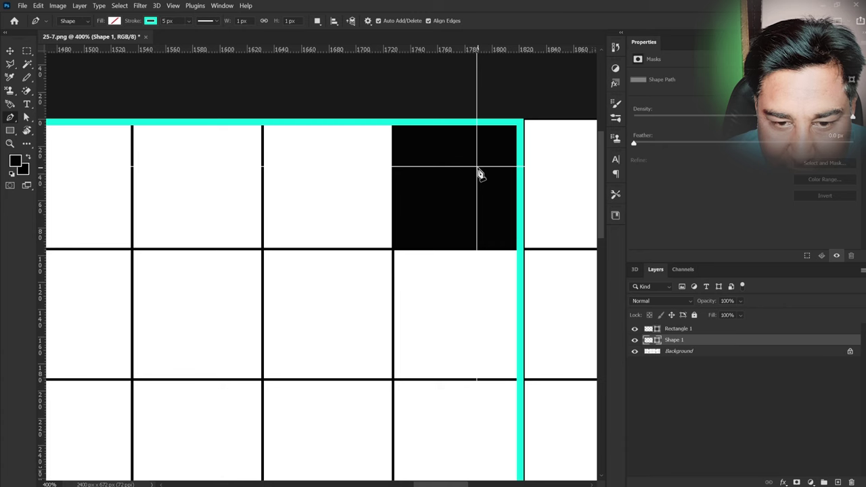
click(477, 166)
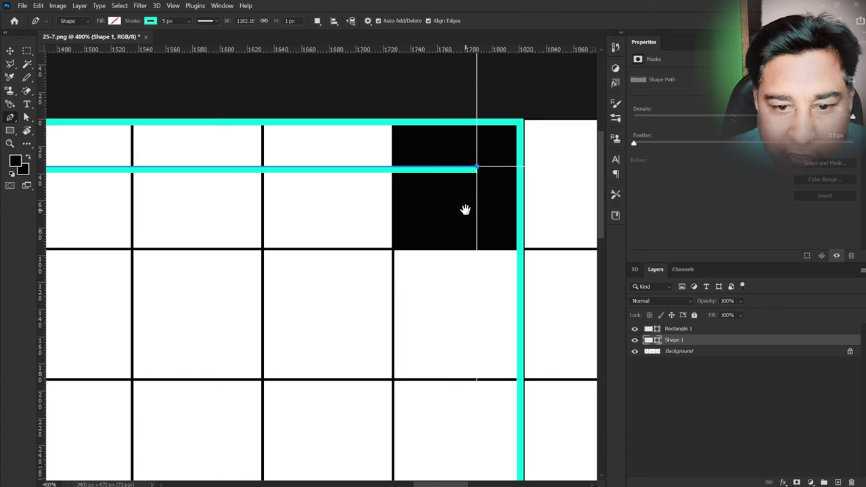
Step: Draw the right end's inward chevron point and run it to the lower-right corner
drag(462, 271, 471, 148)
drag(461, 296, 476, 311)
drag(156, 54, 177, 193)
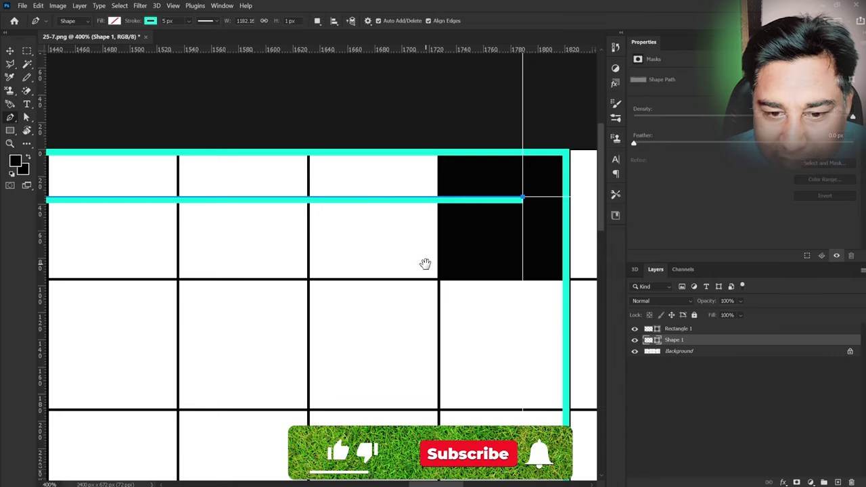
scroll(397, 243, down, 3)
scroll(404, 263, down, 3)
scroll(403, 231, up, 2)
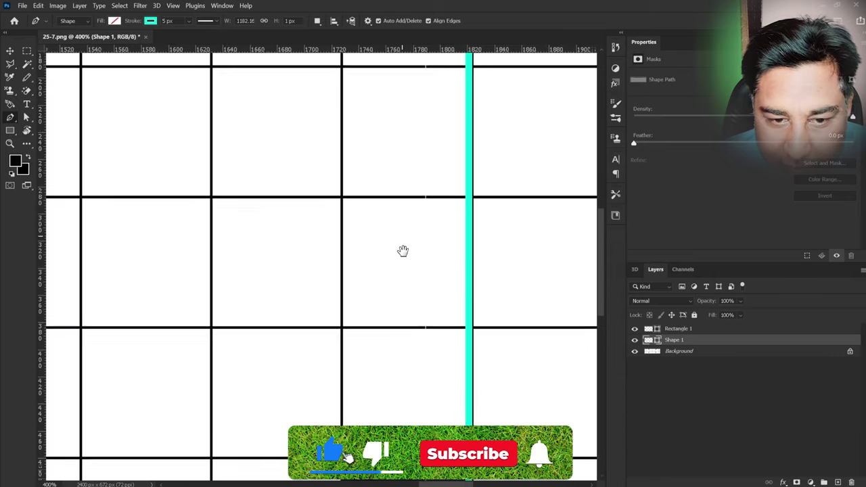
scroll(413, 211, up, 2)
scroll(413, 190, up, 2)
scroll(413, 299, up, 2)
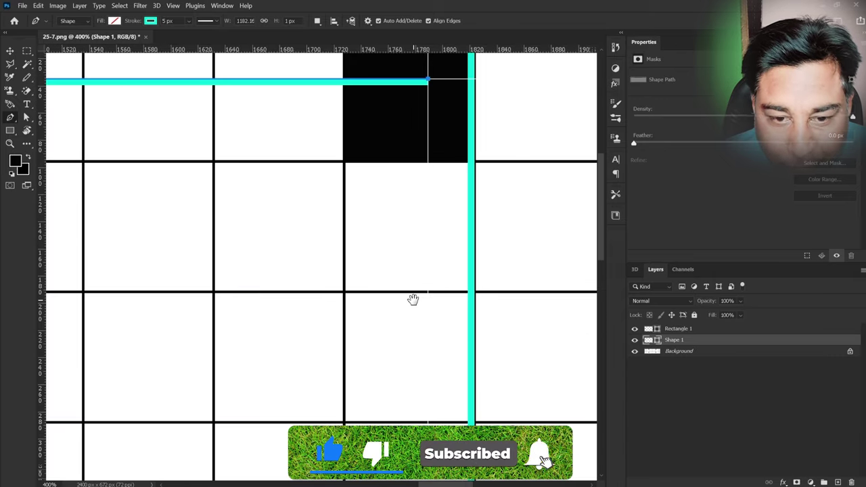
scroll(413, 300, up, 1)
scroll(424, 313, down, 1)
scroll(404, 278, down, 3)
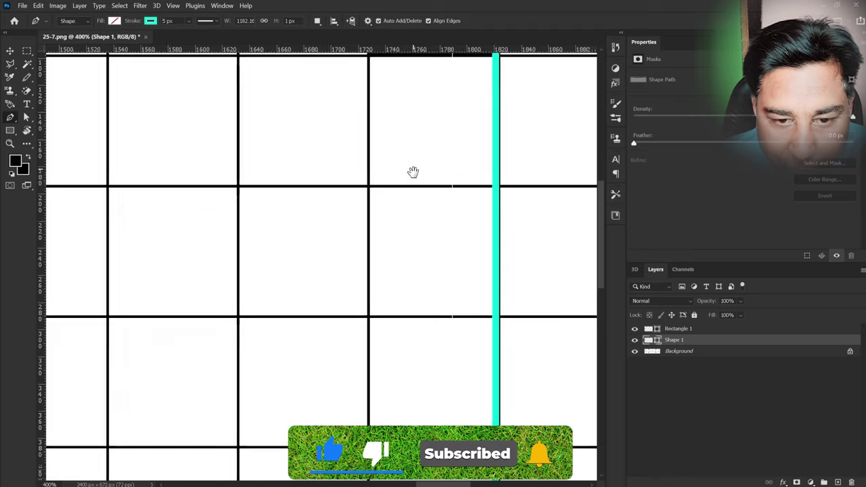
scroll(411, 172, up, 3)
scroll(411, 254, down, 2)
scroll(381, 356, down, 2)
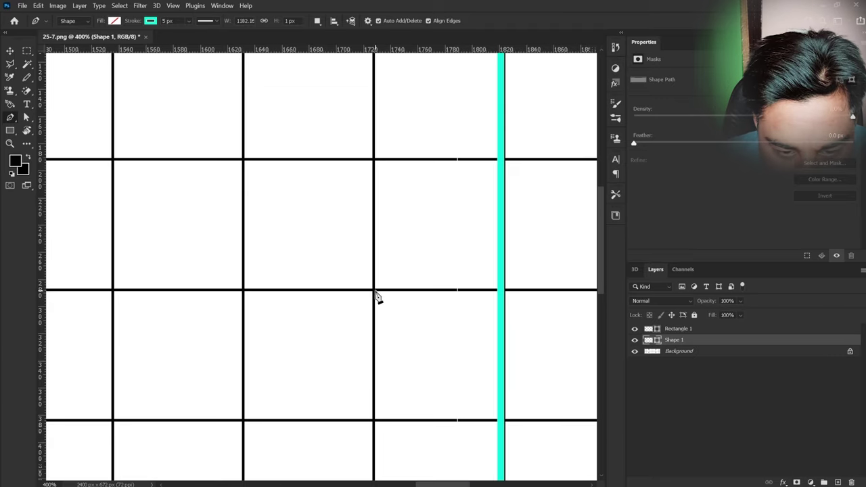
click(374, 292)
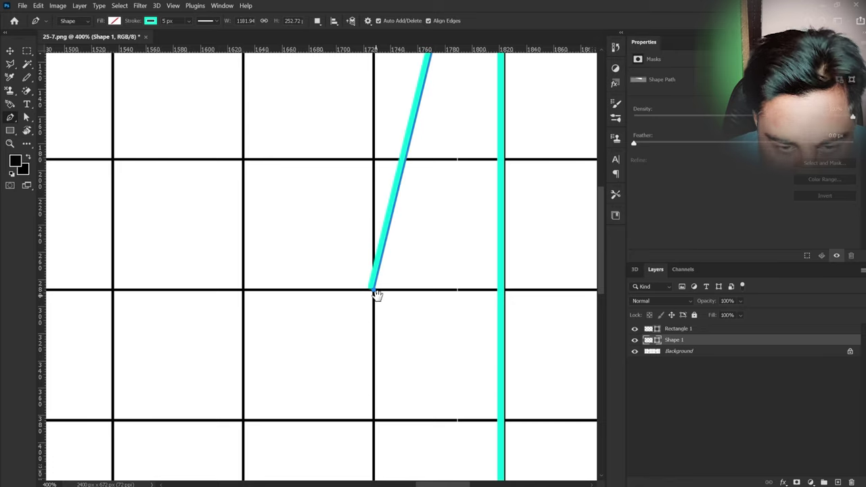
drag(375, 293, 338, 251)
scroll(356, 260, down, 2)
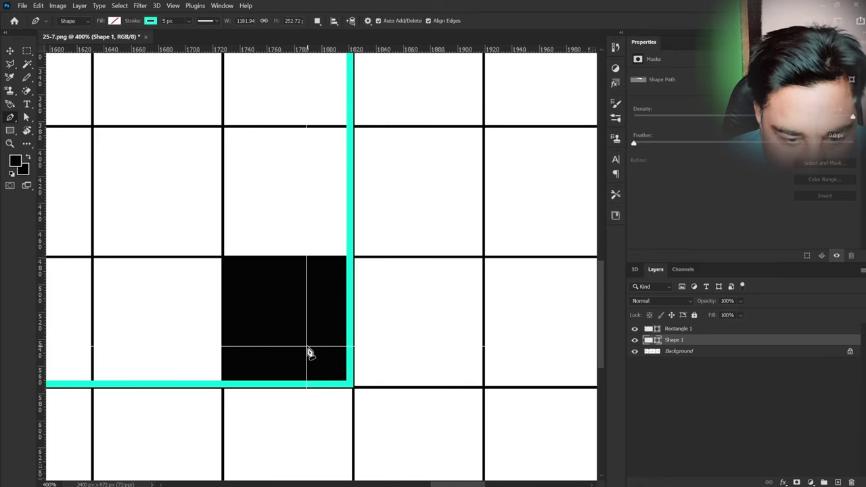
click(308, 353)
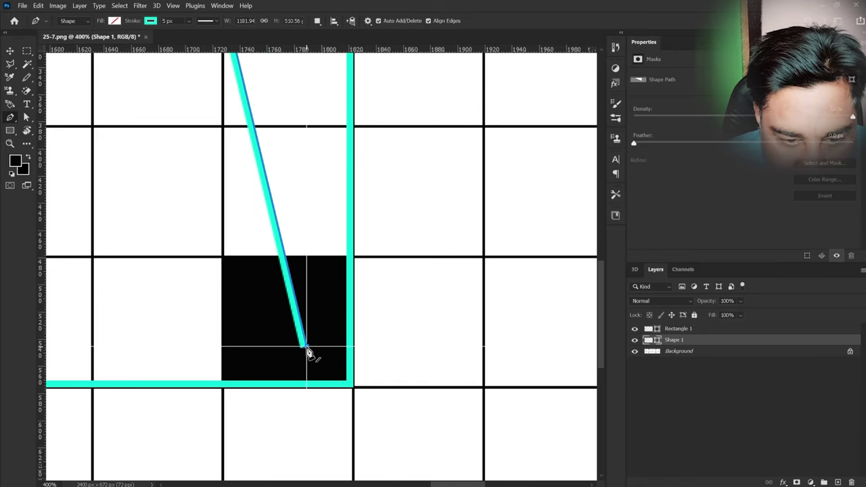
Step: Add the bottom-left corner and left chevron point, then close the path on its start anchor
drag(201, 344, 413, 335)
drag(346, 322, 458, 321)
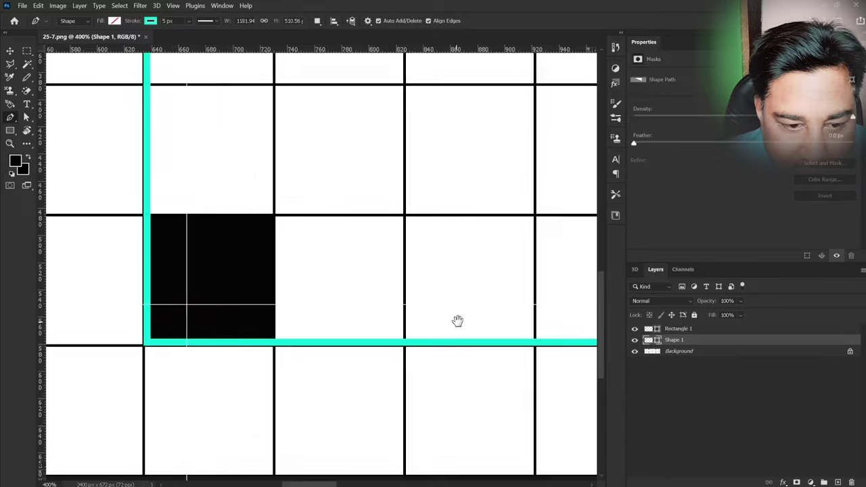
drag(306, 319, 408, 319)
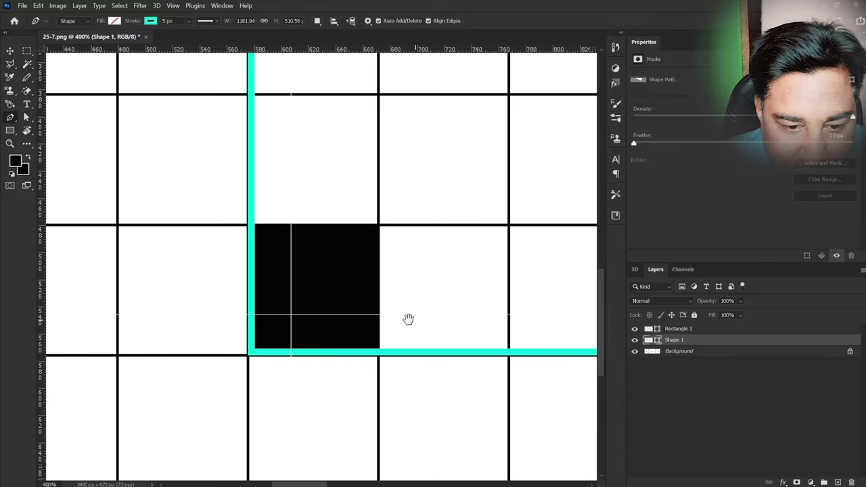
click(292, 315)
mouse_move(307, 214)
mouse_down()
mouse_move(303, 271)
mouse_move(293, 224)
mouse_move(270, 243)
mouse_move(273, 289)
mouse_move(302, 156)
mouse_move(273, 248)
mouse_move(291, 230)
mouse_move(284, 256)
mouse_up()
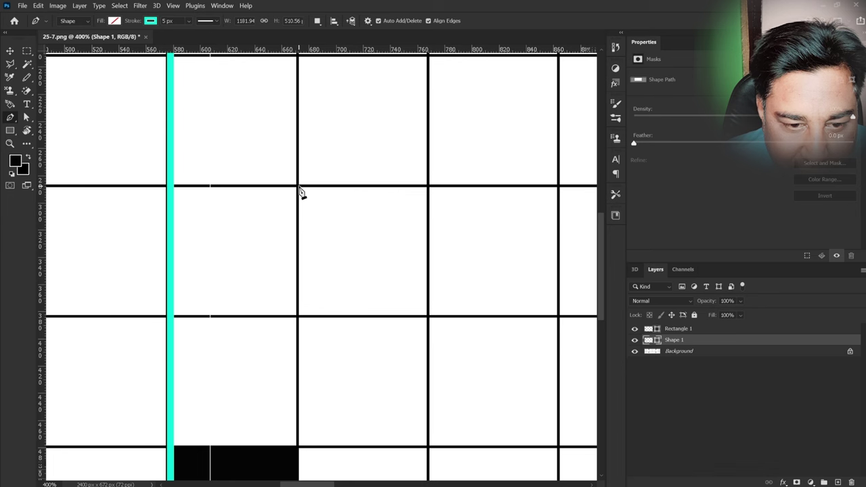
click(299, 187)
drag(258, 124, 271, 201)
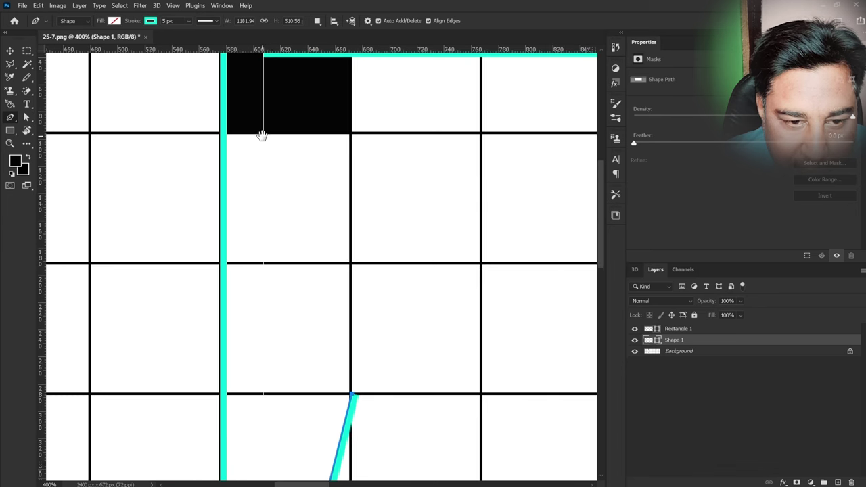
drag(261, 132, 241, 167)
click(244, 86)
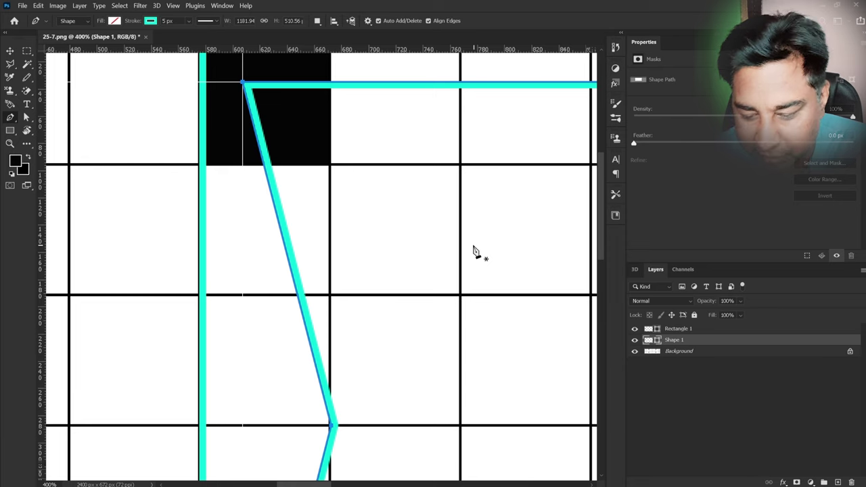
key(Escape)
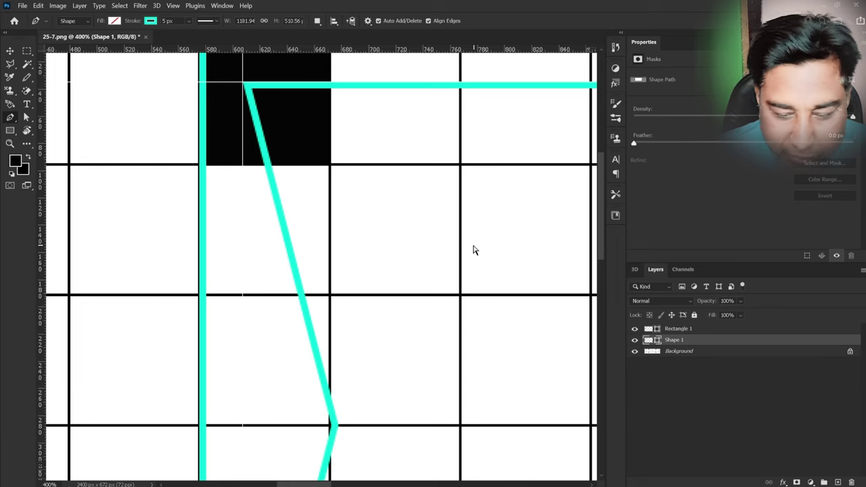
key(ctrl+minus)
key(ctrl+minus)
key(ctrl+minus)
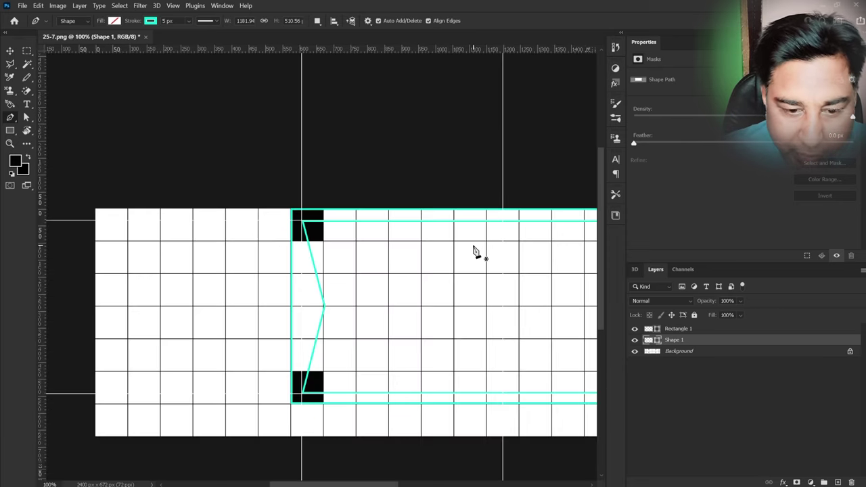
Step: Start a second chevron line at the top-left corner with its point beside the first notch
mouse_move(483, 323)
mouse_down()
mouse_move(263, 255)
mouse_move(335, 264)
mouse_up()
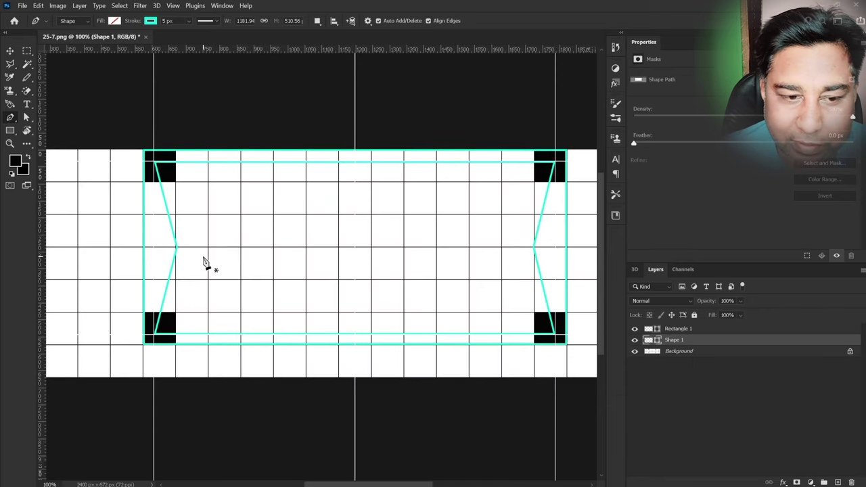
key(ctrl+plus)
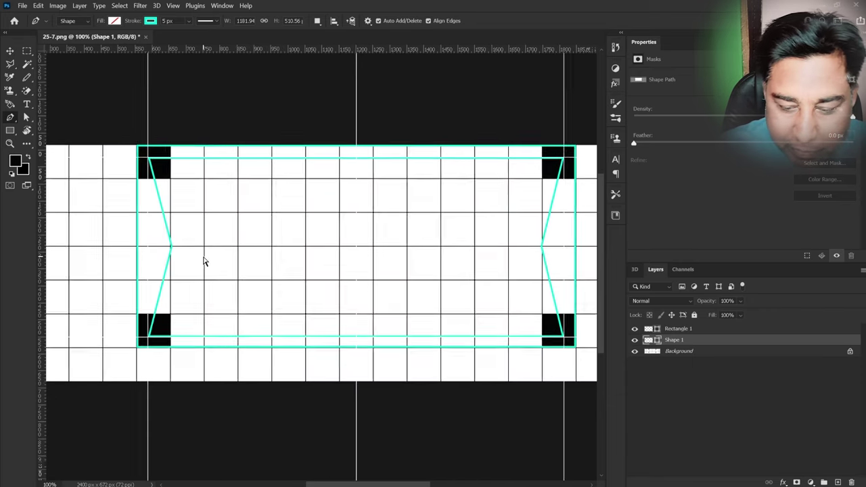
key(ctrl+plus)
mouse_move(203, 263)
mouse_down()
mouse_move(238, 300)
mouse_move(291, 257)
mouse_up()
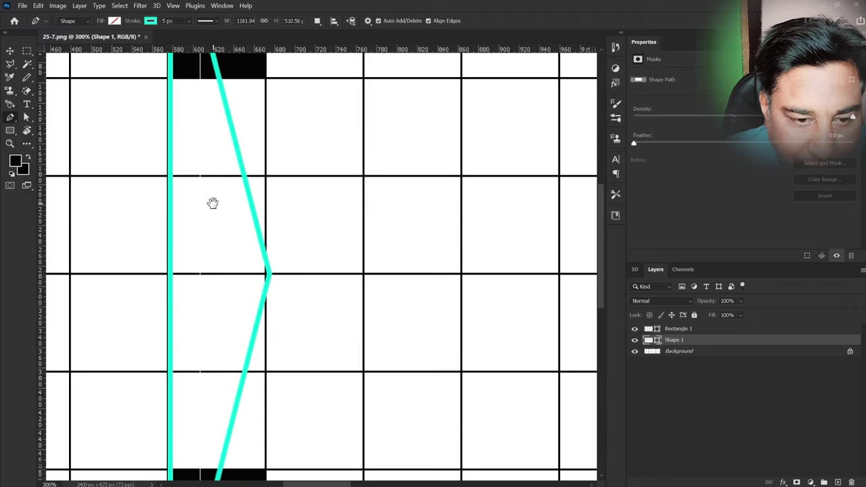
drag(213, 201, 227, 257)
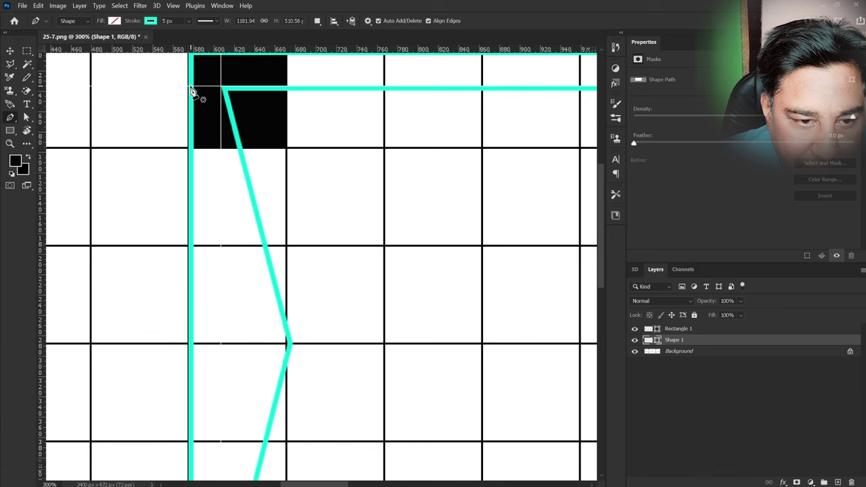
click(190, 86)
drag(232, 235, 210, 218)
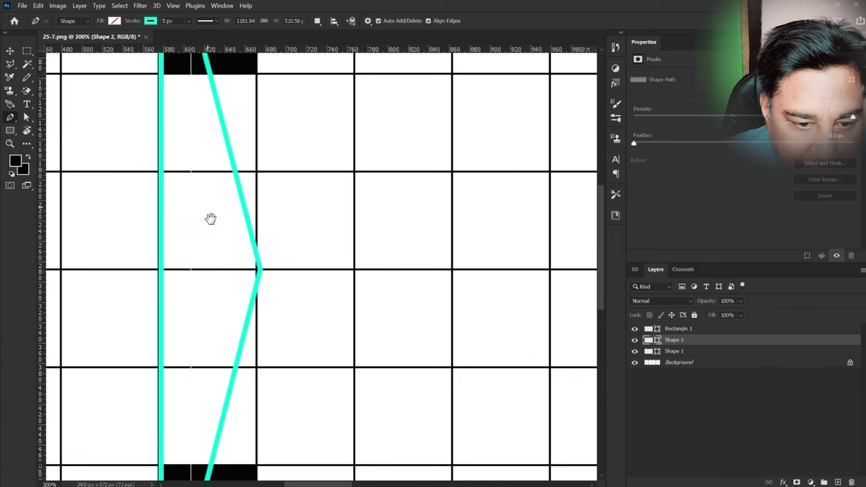
click(226, 271)
Step: End the inner chevron at the bottom-left corner, redoing a misplaced anchor, and finish the path
mouse_move(227, 271)
mouse_down()
mouse_move(287, 194)
mouse_move(294, 205)
mouse_up()
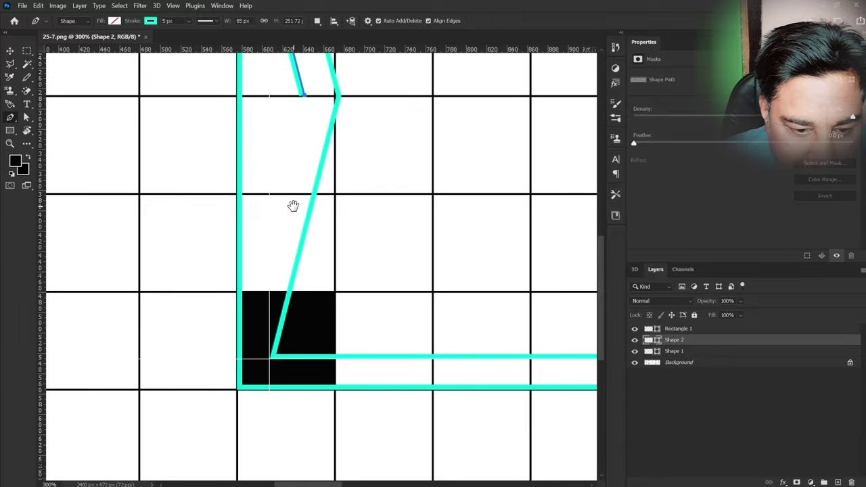
click(240, 354)
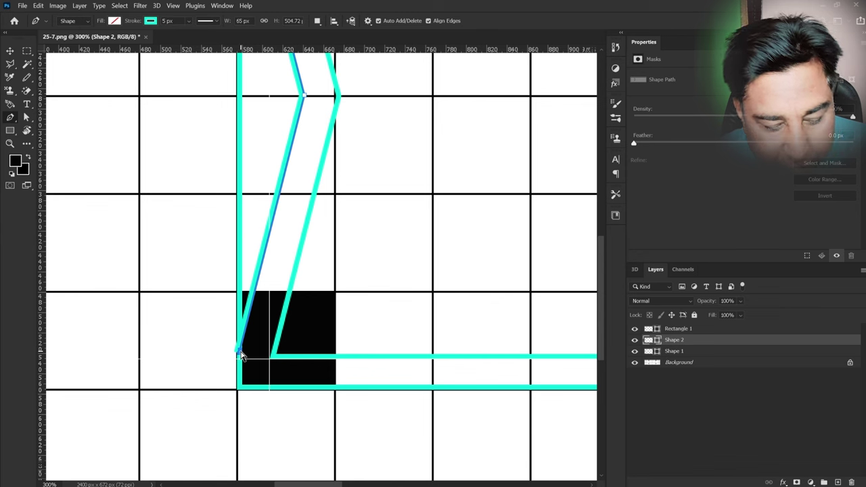
key(ctrl+z)
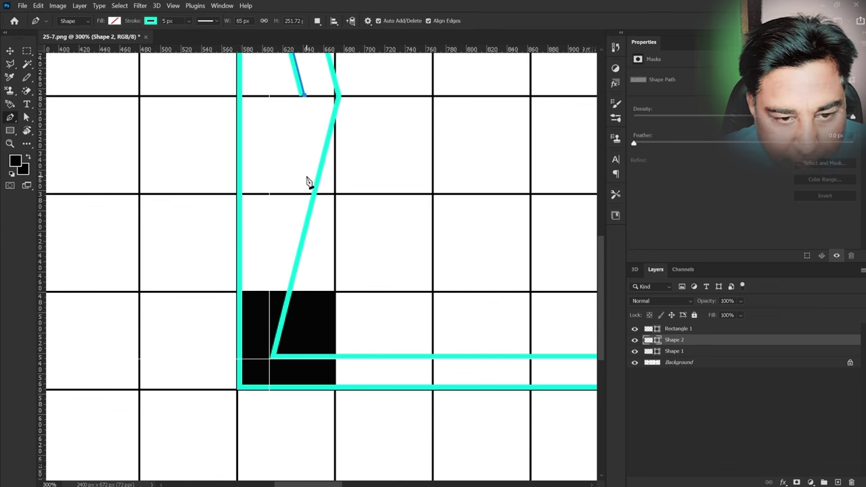
click(239, 349)
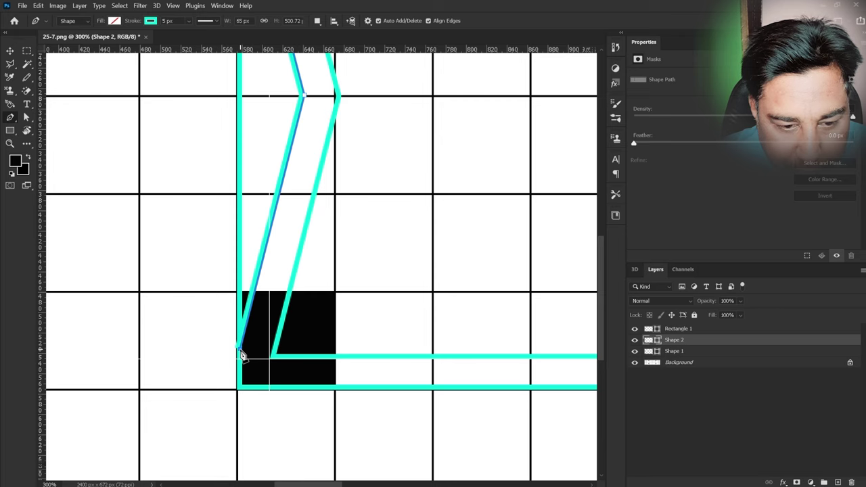
key(Escape)
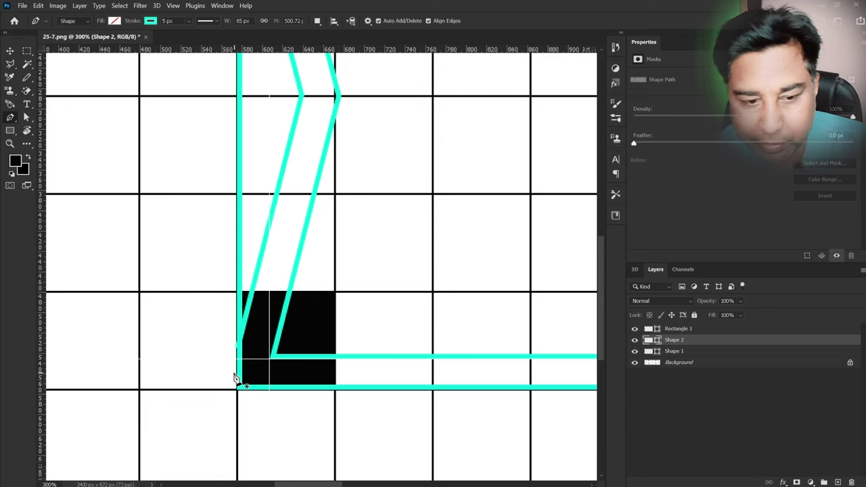
scroll(332, 313, up, 3)
scroll(328, 301, up, 3)
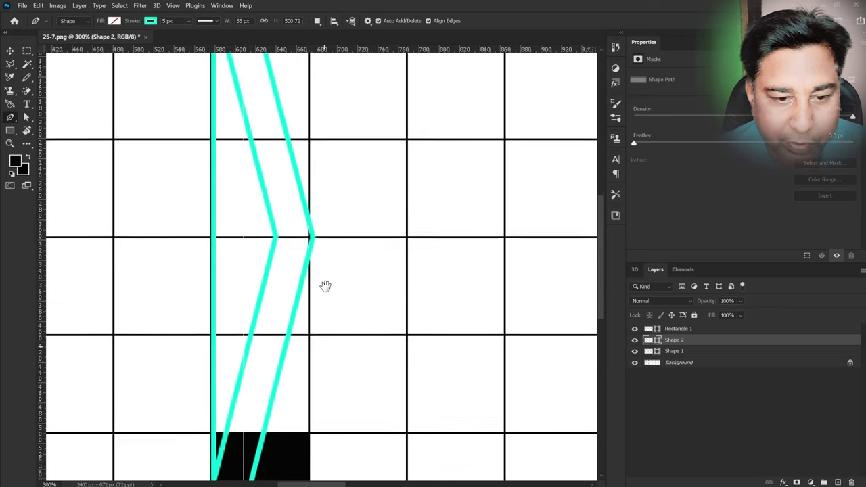
scroll(326, 286, right, 5)
scroll(355, 296, right, 3)
scroll(216, 291, right, 2)
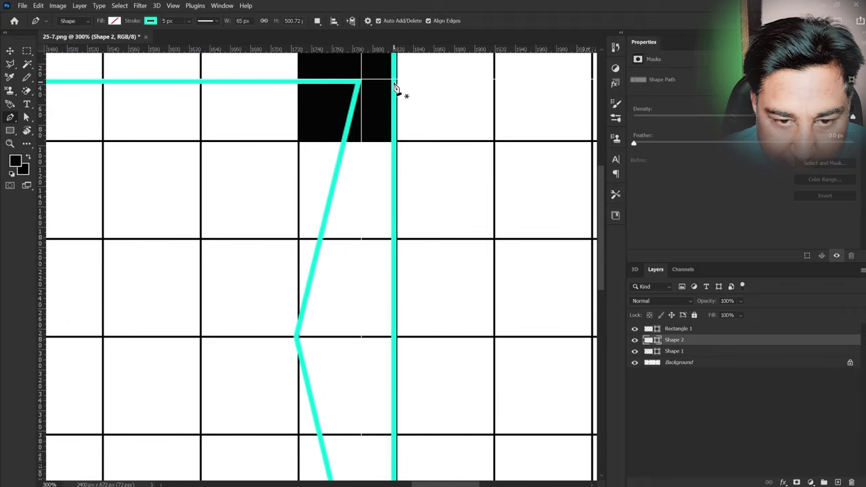
Step: Draw the inner right-end chevron from the top corner through its tip to the lower corner, forming Shape 3
click(396, 88)
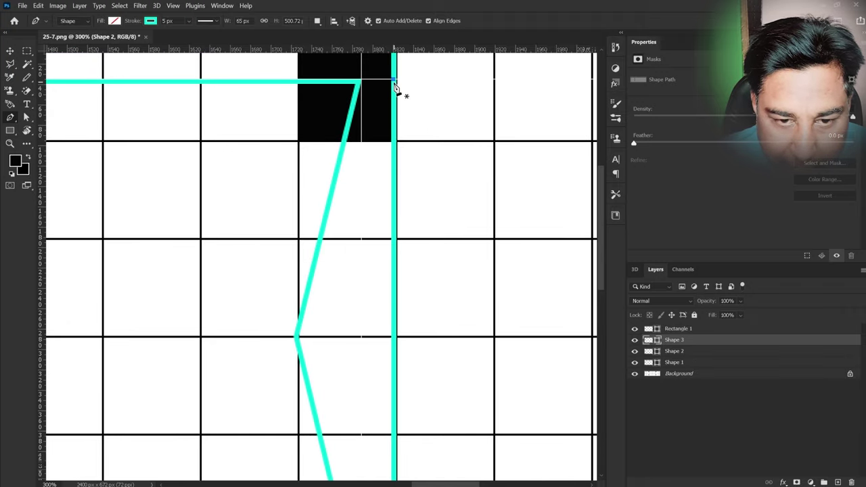
click(326, 337)
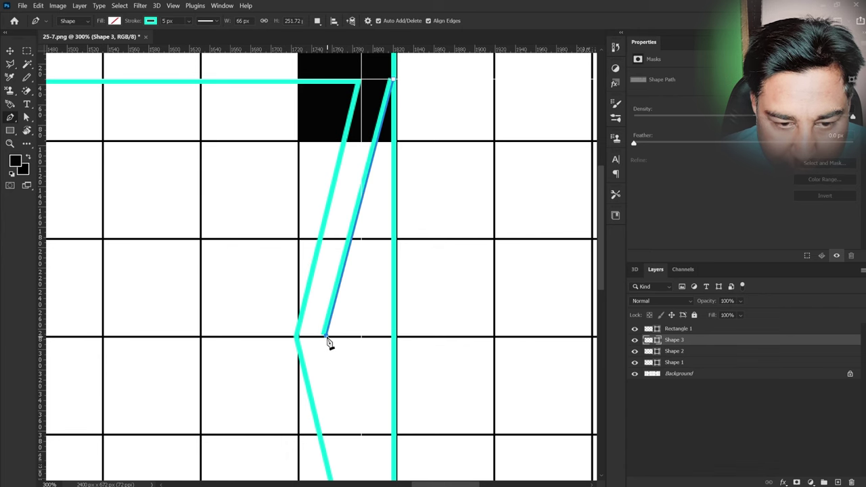
scroll(325, 336, down, 5)
scroll(290, 225, down, 5)
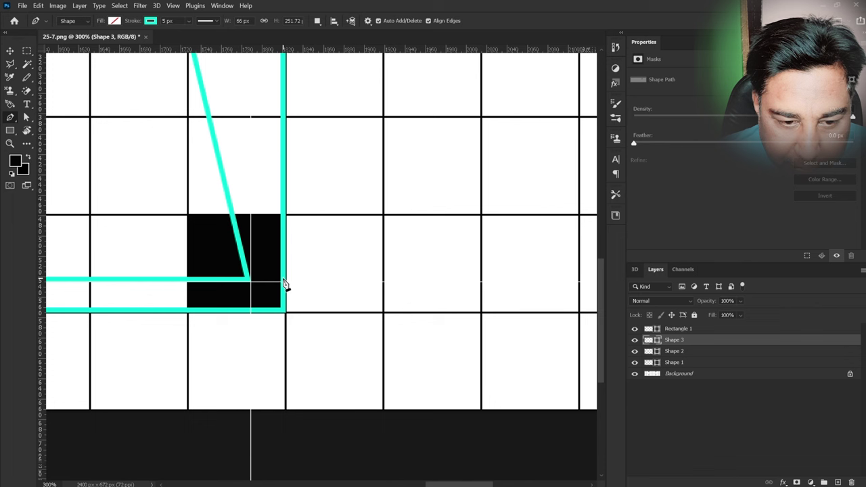
click(284, 284)
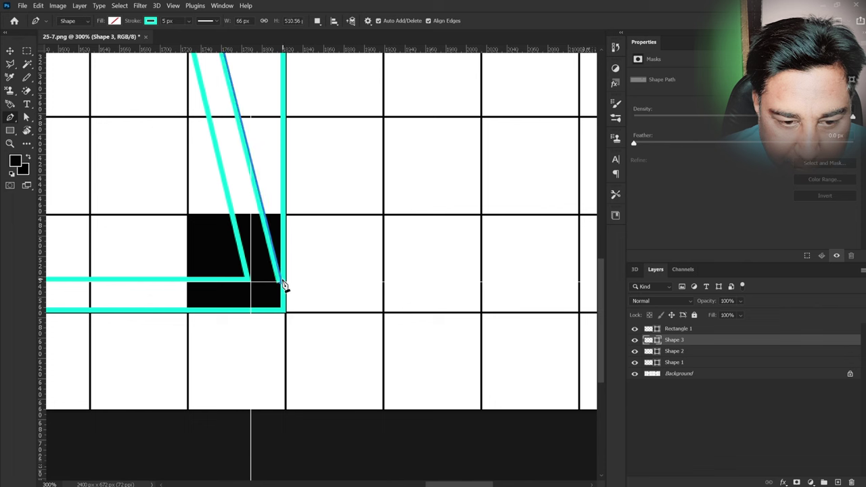
key(ctrl+z)
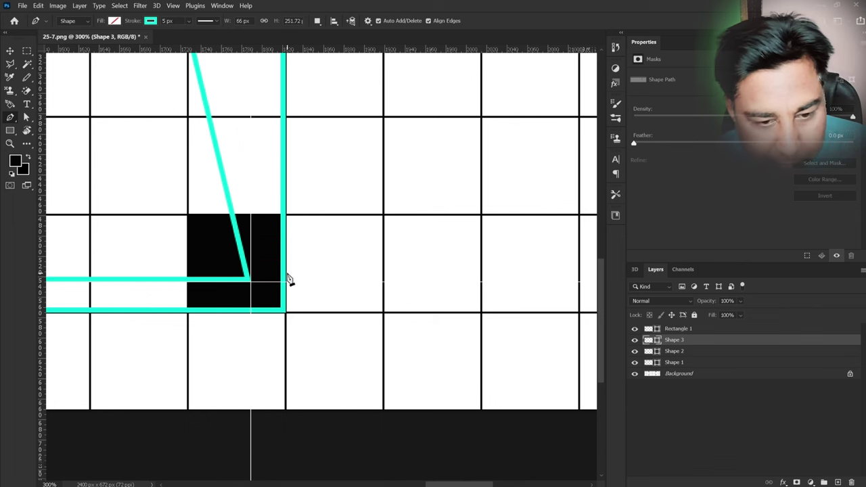
click(285, 278)
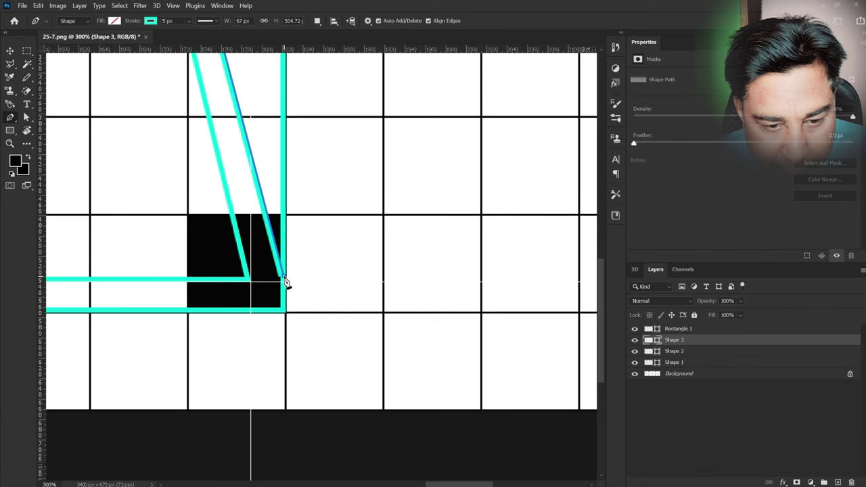
key(Escape)
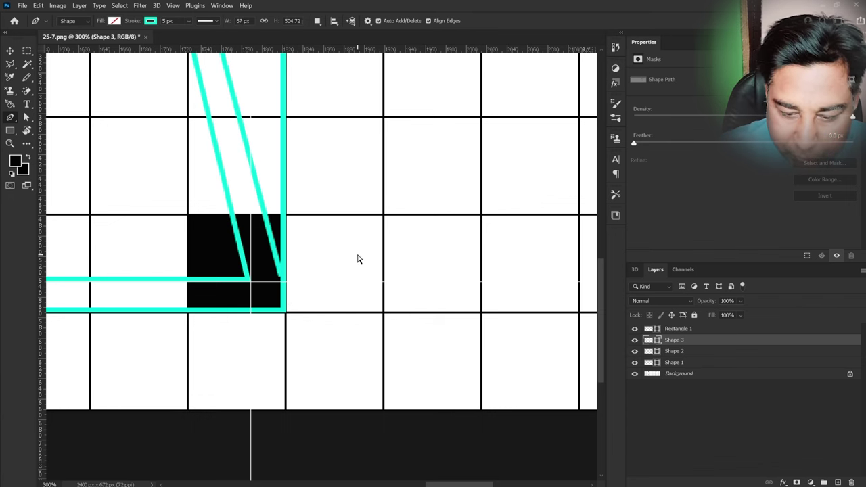
key(ctrl+minus)
key(ctrl+minus)
Step: Add a new empty Layer 1 directly above the Background layer
drag(257, 244, 385, 259)
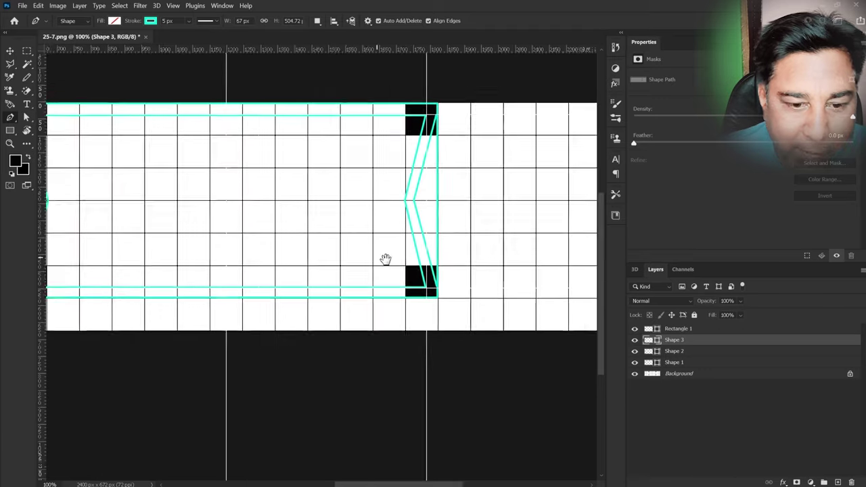
drag(329, 259, 356, 269)
mouse_move(283, 237)
mouse_down()
mouse_move(377, 296)
mouse_move(378, 242)
mouse_move(275, 251)
mouse_move(365, 242)
mouse_up()
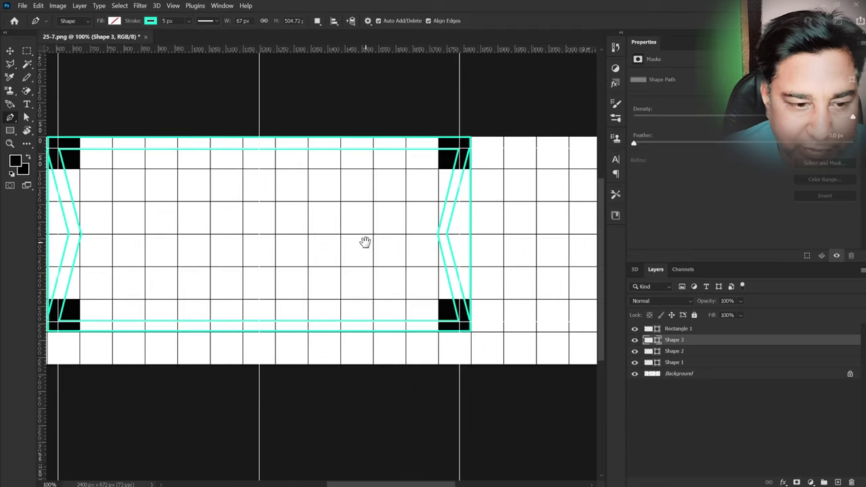
click(635, 374)
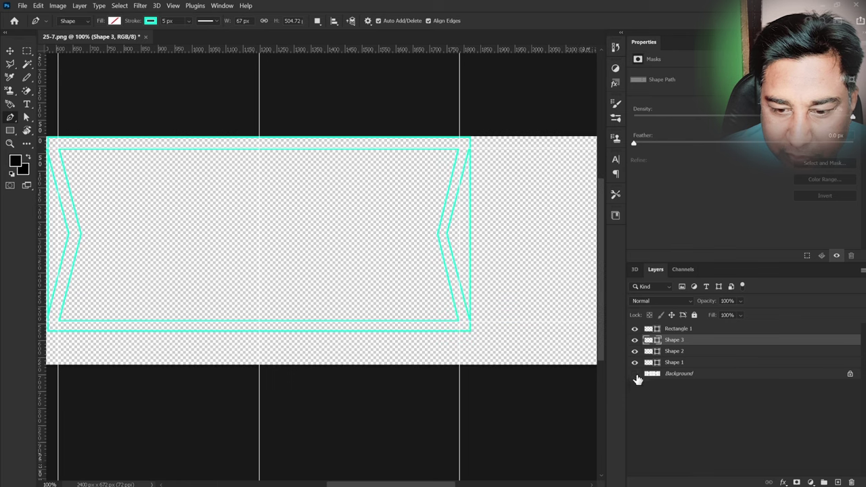
click(677, 377)
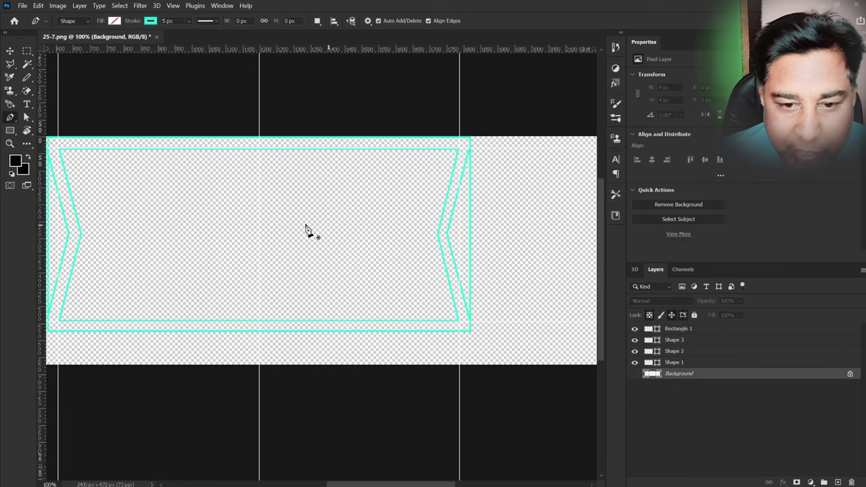
drag(320, 258, 326, 257)
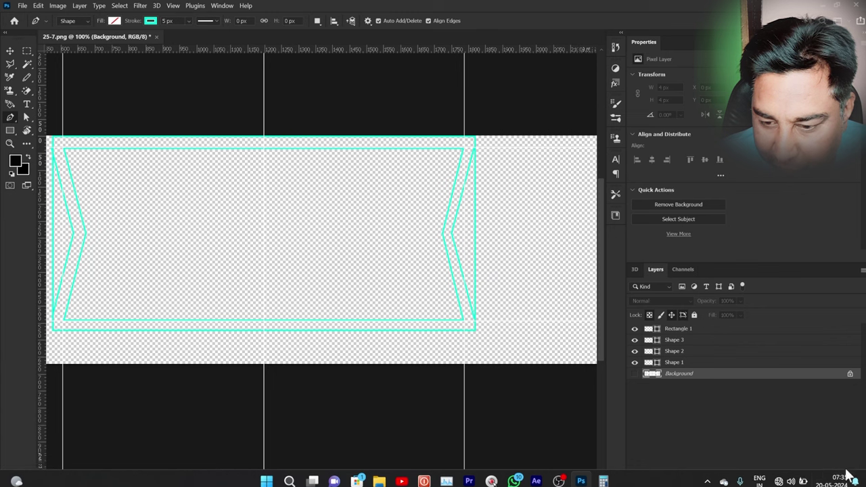
click(839, 483)
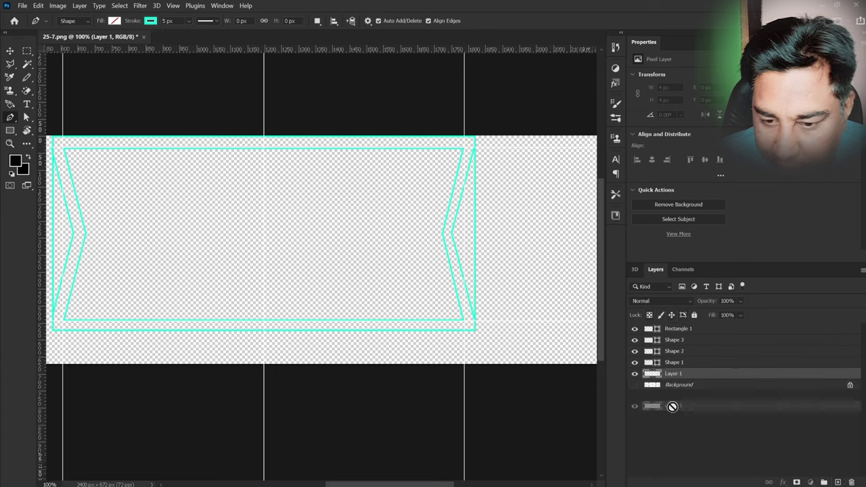
drag(666, 379, 674, 413)
click(635, 386)
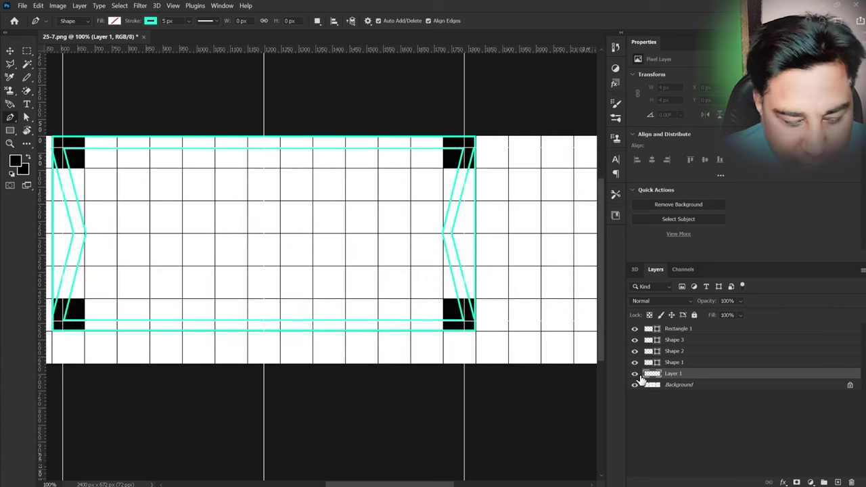
Step: Fill Layer 1 with black, preview the banner against it, then hide the layer
key(alt+BackSpace)
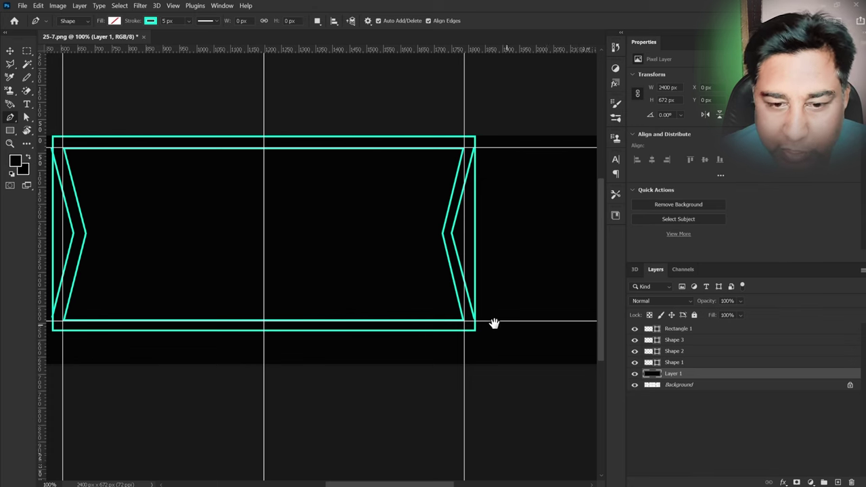
mouse_move(494, 324)
mouse_down()
mouse_move(636, 332)
mouse_move(503, 332)
mouse_move(575, 338)
mouse_move(599, 285)
mouse_move(590, 348)
mouse_move(406, 343)
mouse_up()
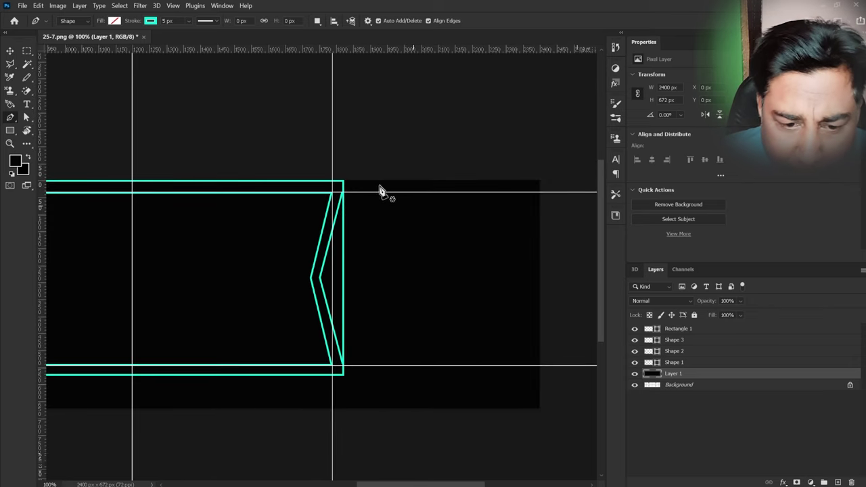
click(635, 374)
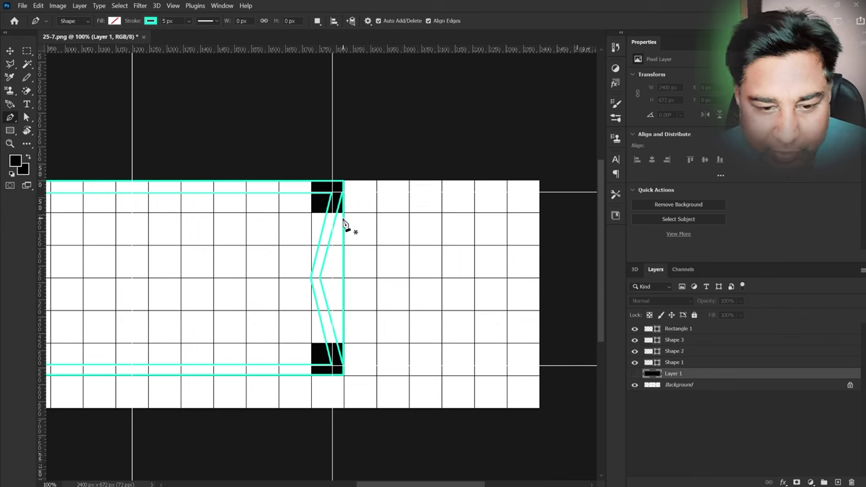
drag(368, 287, 383, 329)
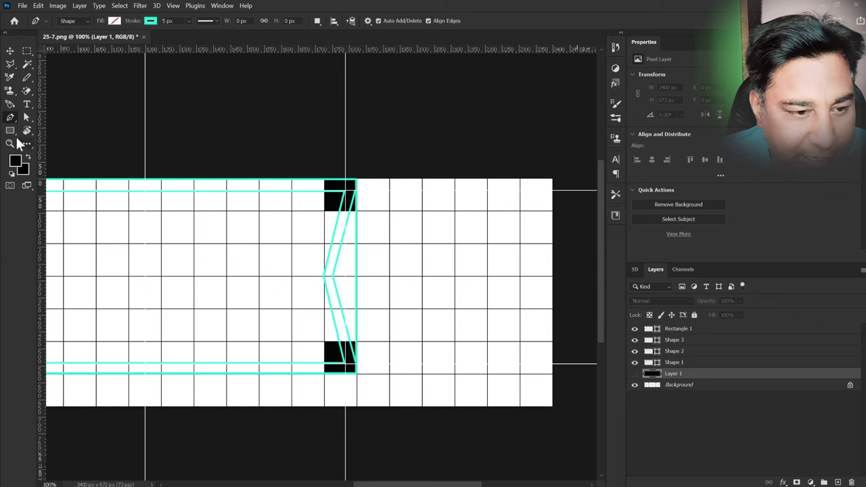
Step: Work out the rectangle height 96 × 5 = 480 in the Calculator
click(10, 130)
click(427, 265)
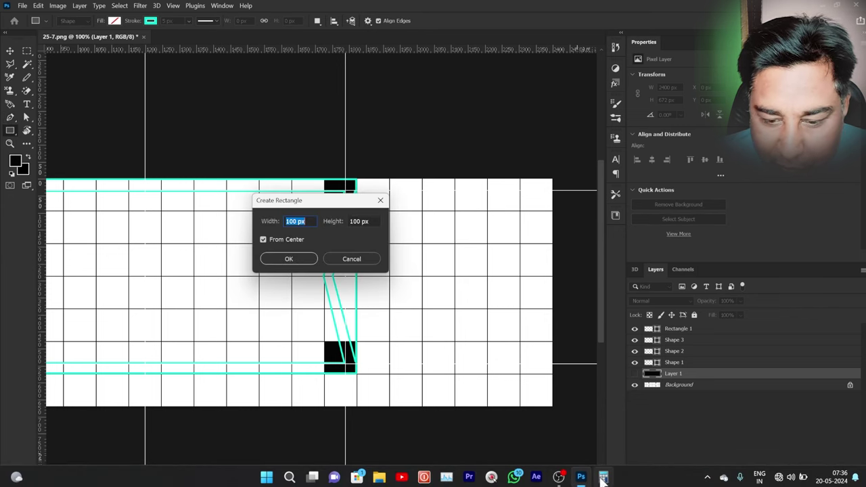
click(603, 483)
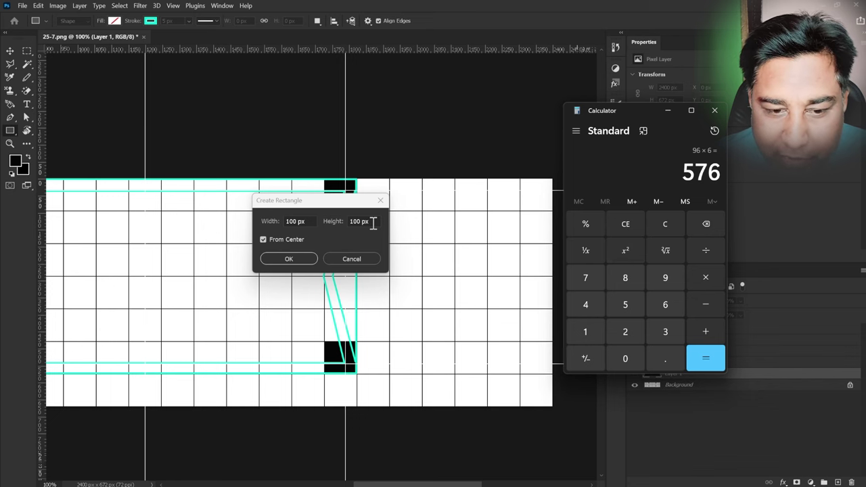
click(344, 228)
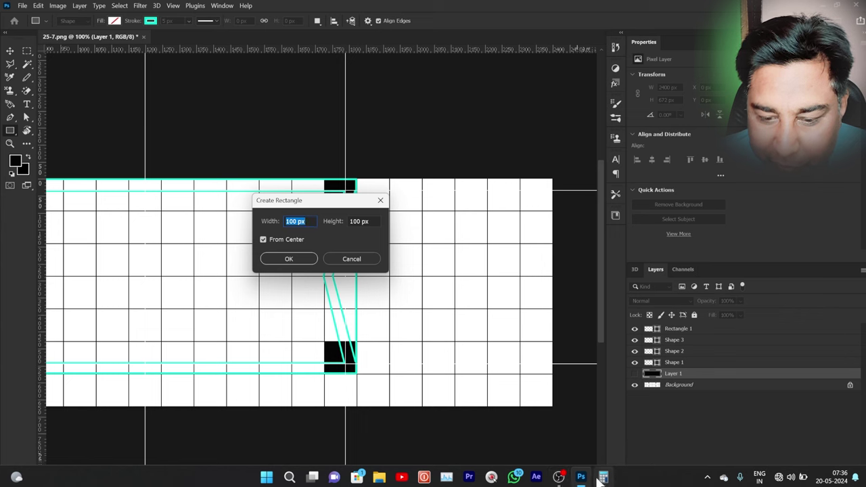
click(603, 484)
click(665, 225)
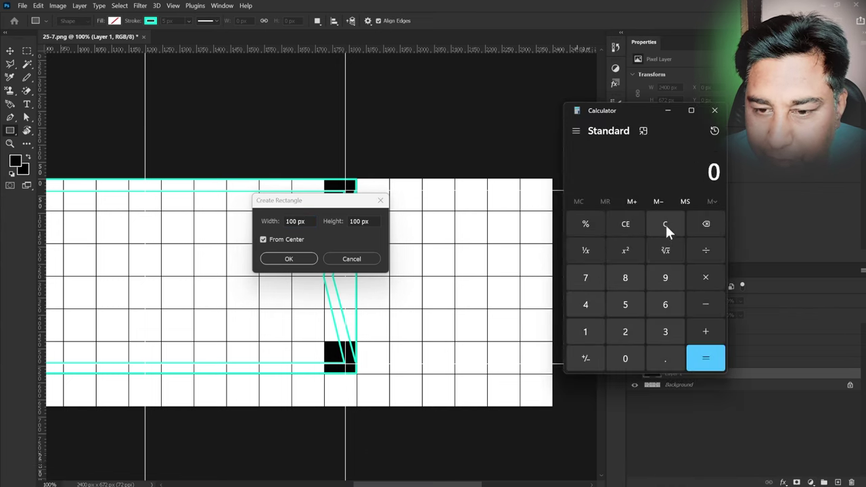
click(669, 306)
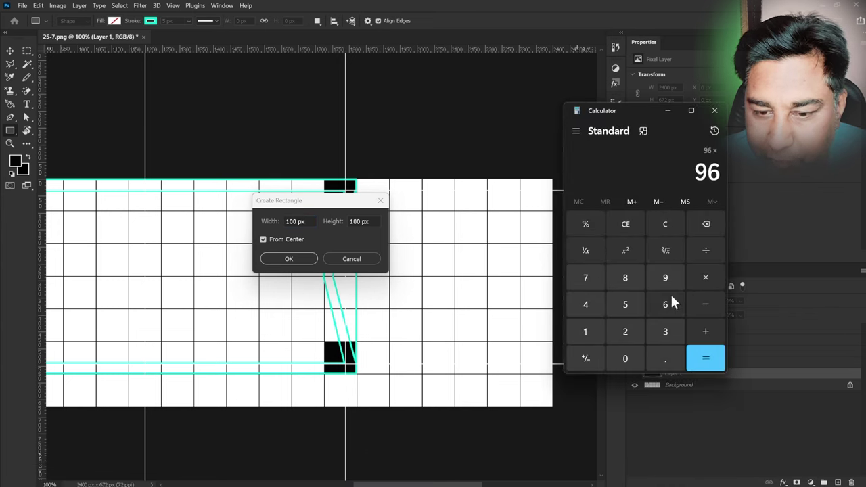
click(628, 305)
click(707, 362)
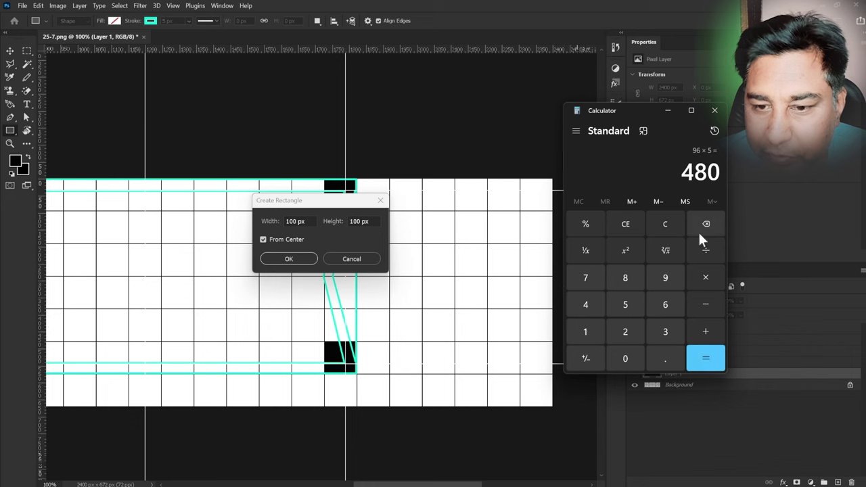
Step: Create a 96 px wide, 480 px tall rectangle
click(326, 229)
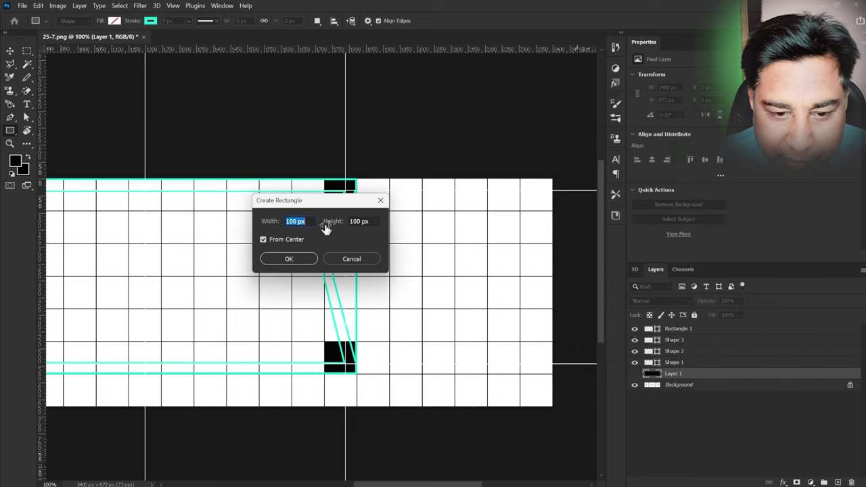
click(369, 221)
text(4)
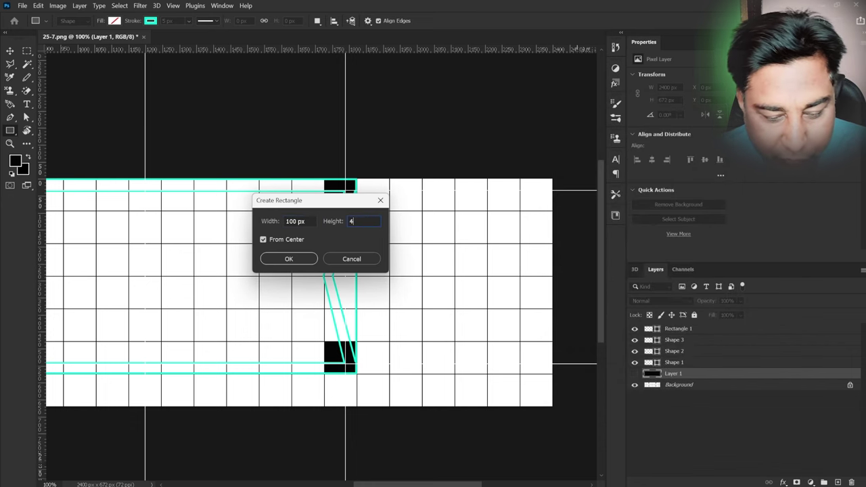
text(8)
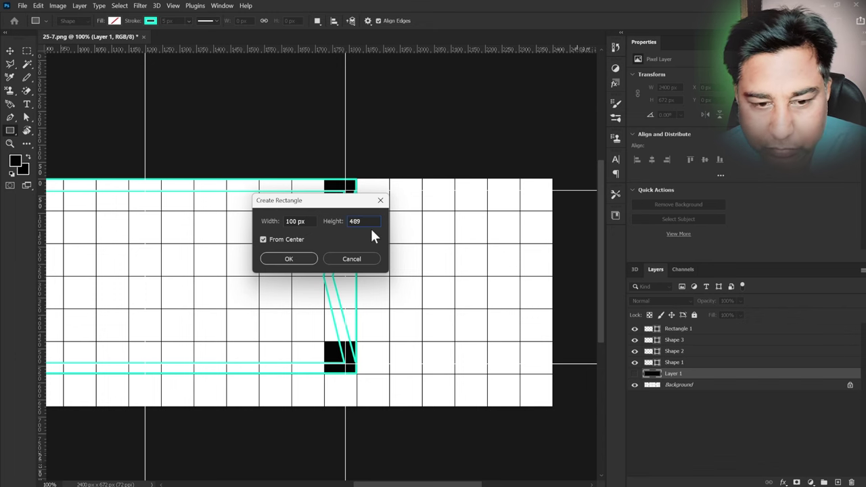
text(0)
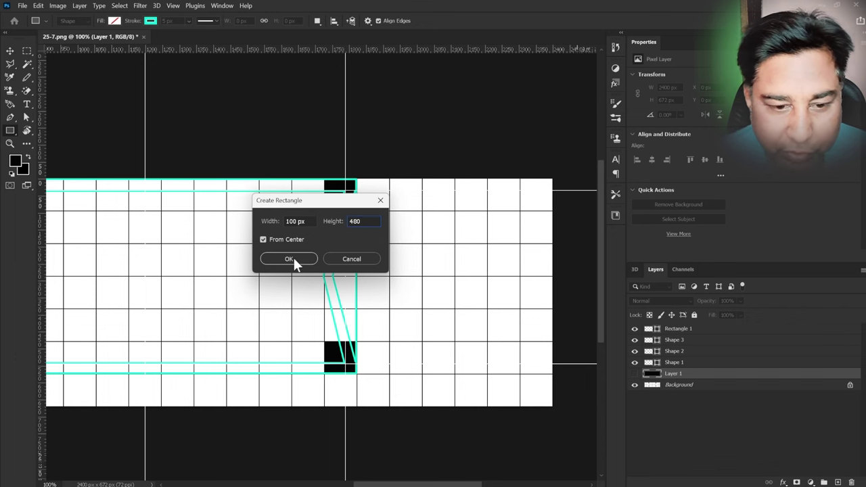
double_click(303, 222)
text(96)
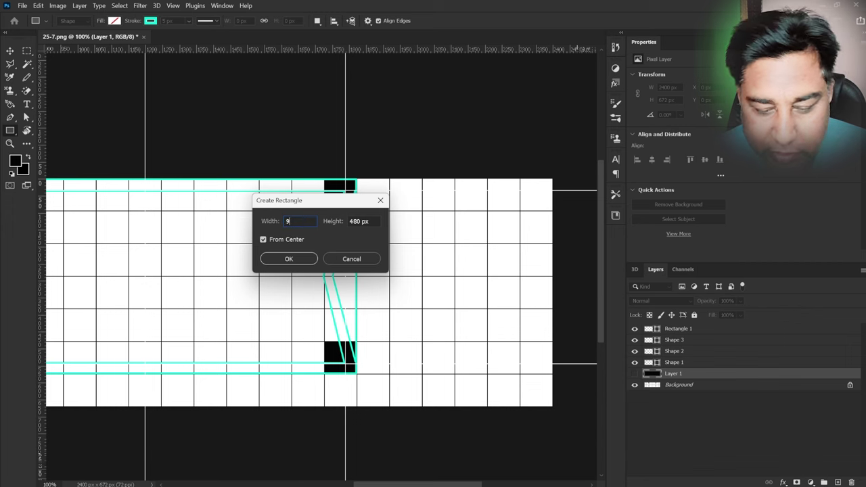
click(289, 260)
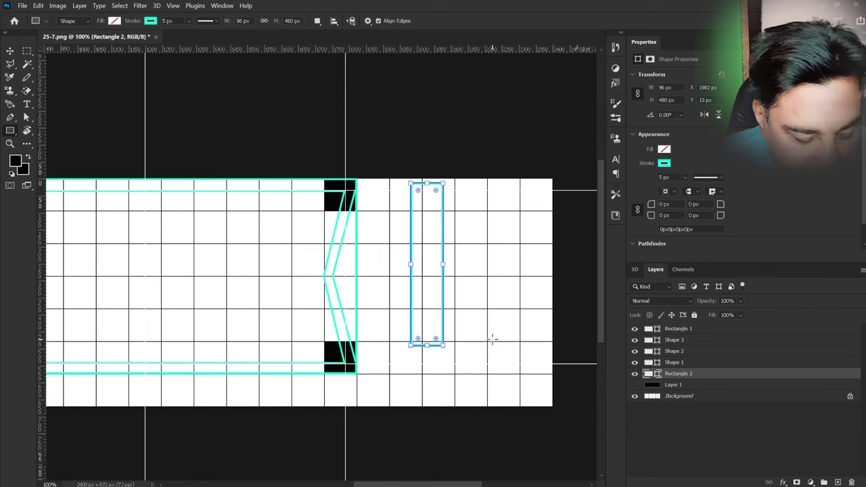
Step: Round all four corners of the 96 × 480 rectangle to a 48 px radius
key(ctrl+plus)
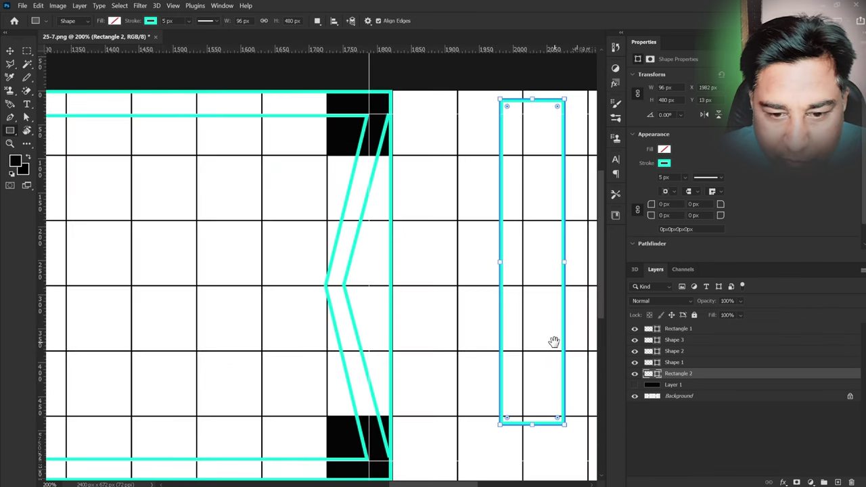
drag(554, 342, 402, 358)
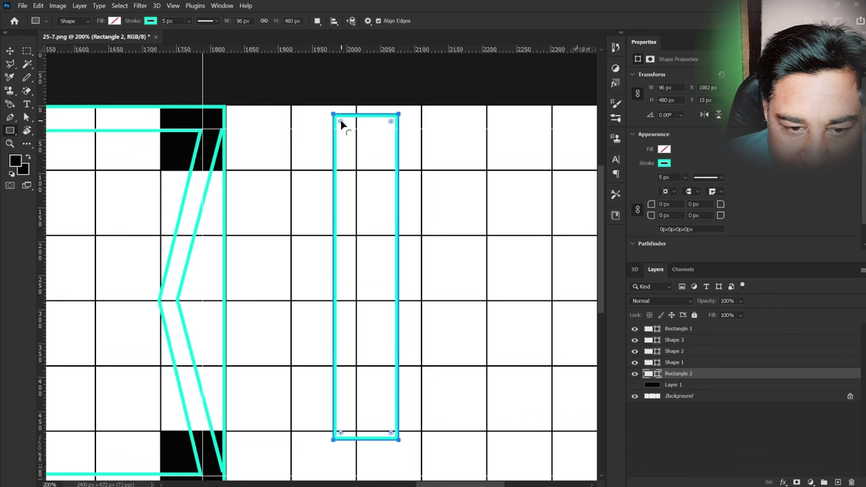
mouse_move(341, 123)
mouse_down()
mouse_move(350, 161)
mouse_move(366, 123)
mouse_up()
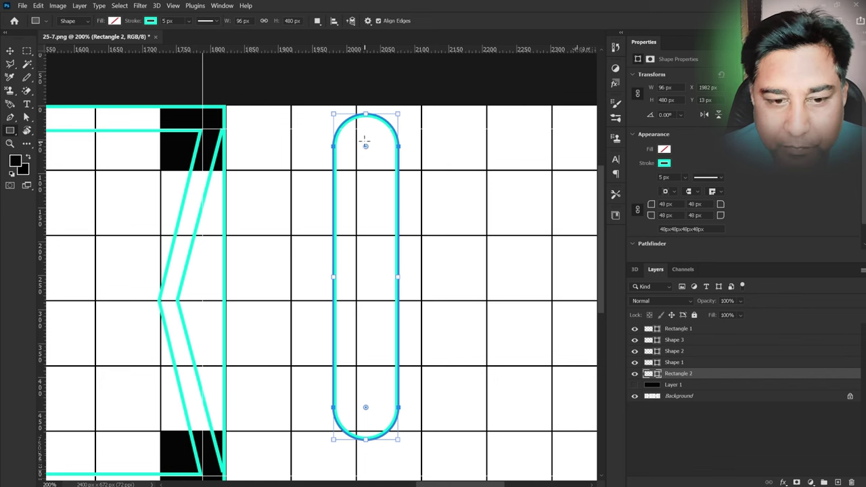
Step: Move the pill beside the right chevron end and nudge it to X 1824, Y 96 px
click(10, 53)
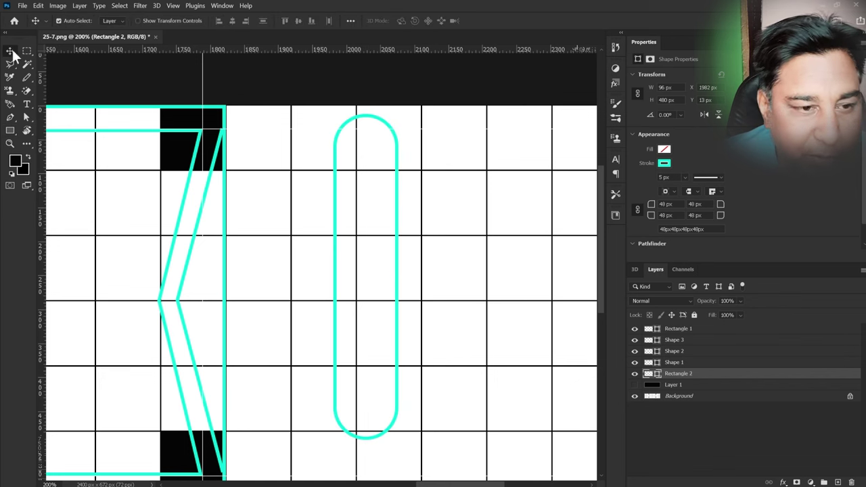
drag(336, 184, 228, 243)
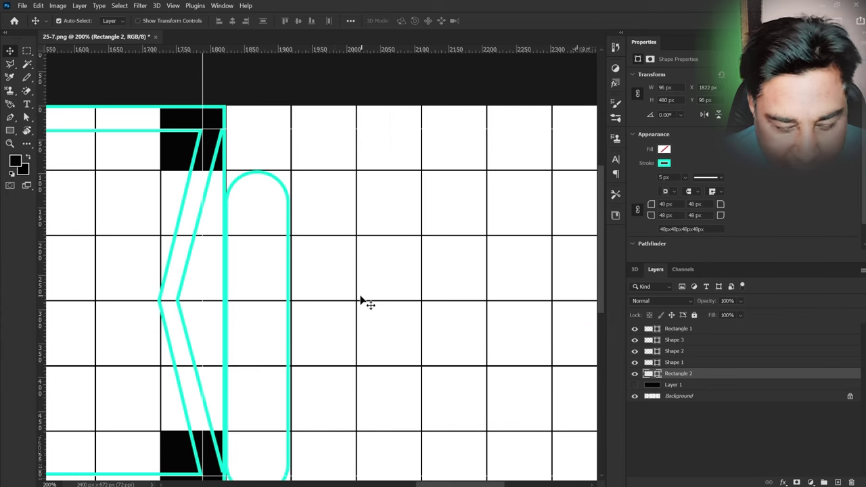
mouse_move(365, 304)
mouse_down()
mouse_move(344, 271)
mouse_move(345, 213)
mouse_move(341, 263)
mouse_move(317, 264)
mouse_move(309, 251)
mouse_up()
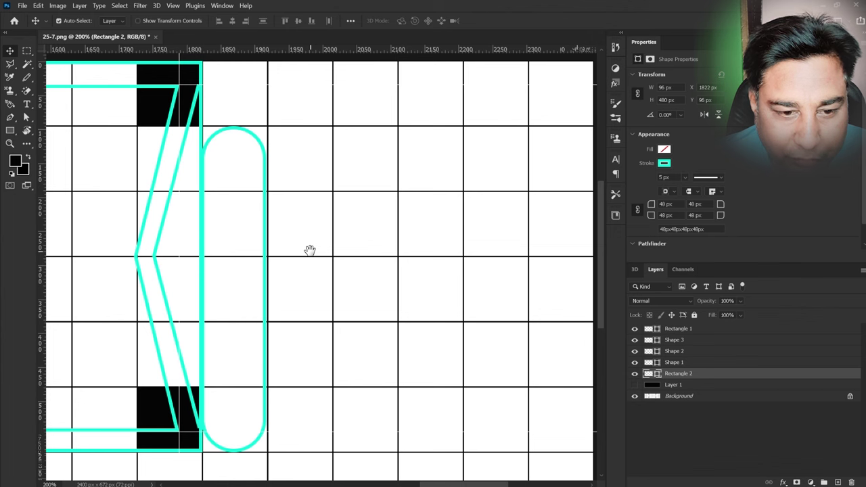
key(Right)
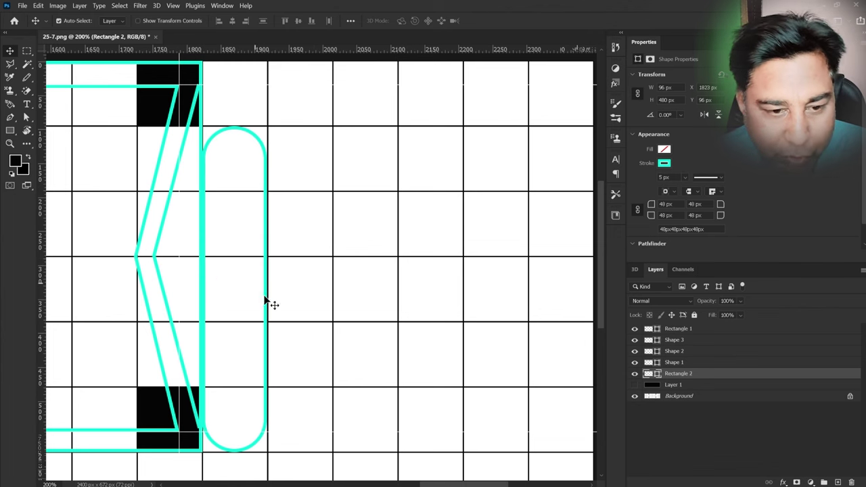
key(Right)
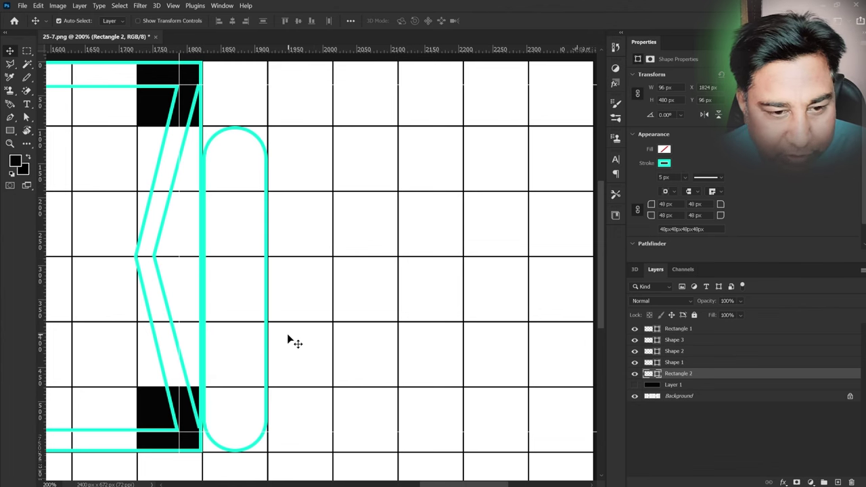
key(Right)
key(Left)
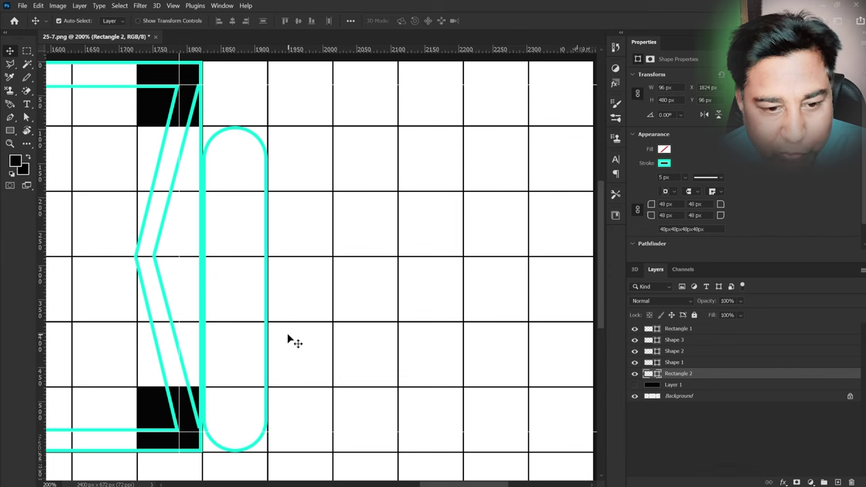
Step: Zoom in to check the pill's edge alignment against the chevron, then zoom back out
mouse_move(309, 277)
mouse_down()
mouse_move(373, 217)
mouse_move(375, 332)
mouse_move(374, 315)
mouse_up()
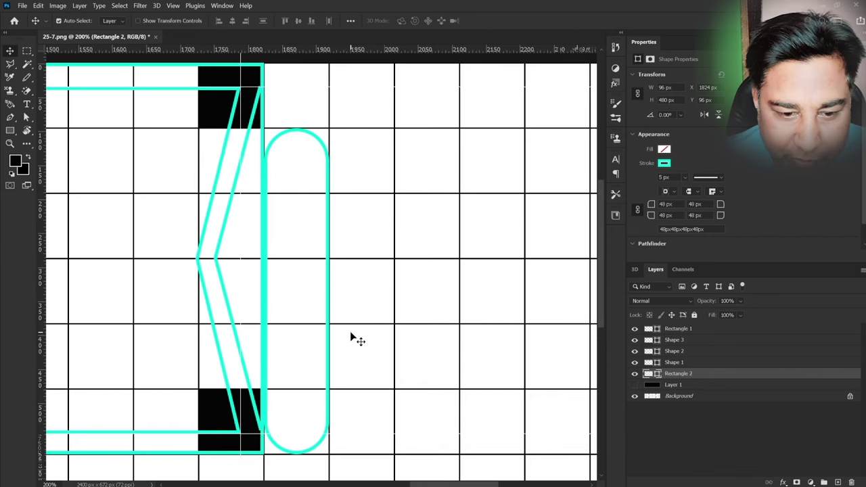
key(ctrl+plus)
key(ctrl+plus)
key(ctrl+plus)
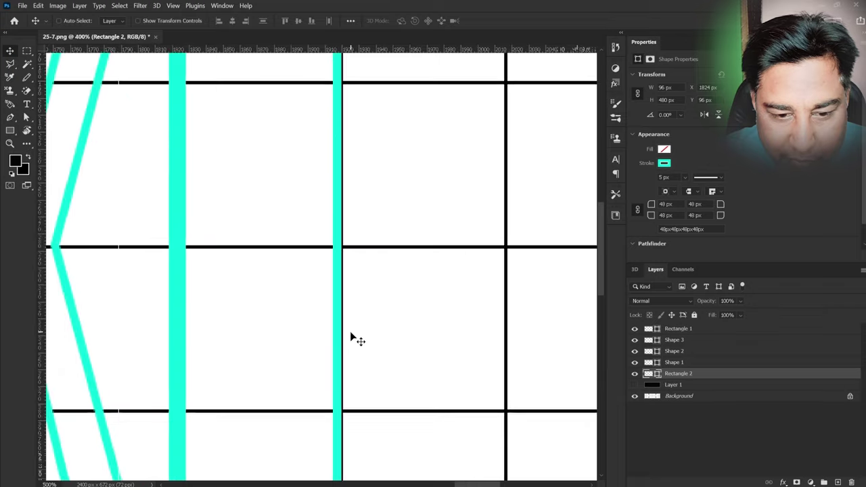
key(ctrl+plus)
key(ctrl+plus)
key(ctrl+plus)
key(ctrl+plus)
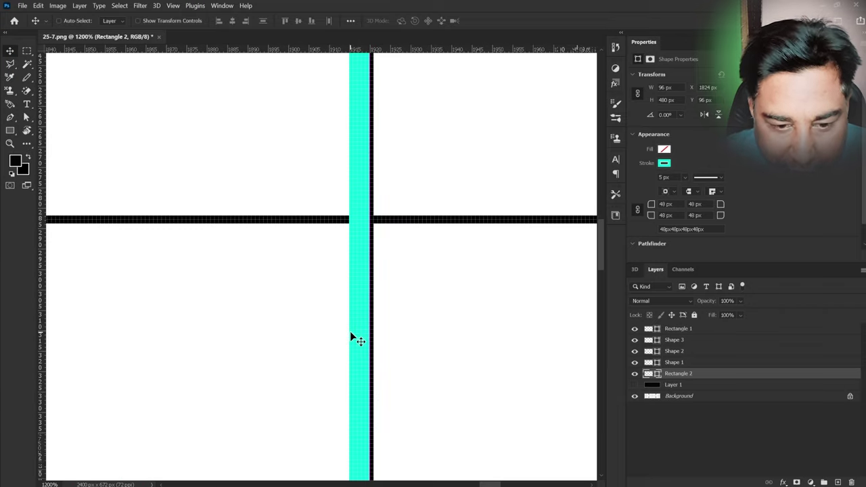
drag(355, 363, 316, 348)
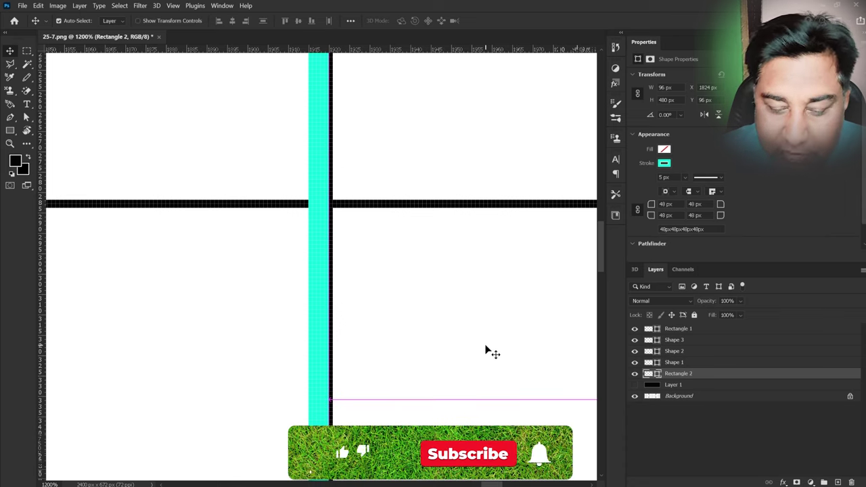
key(ctrl+minus)
key(ctrl+minus)
key(ctrl+minus)
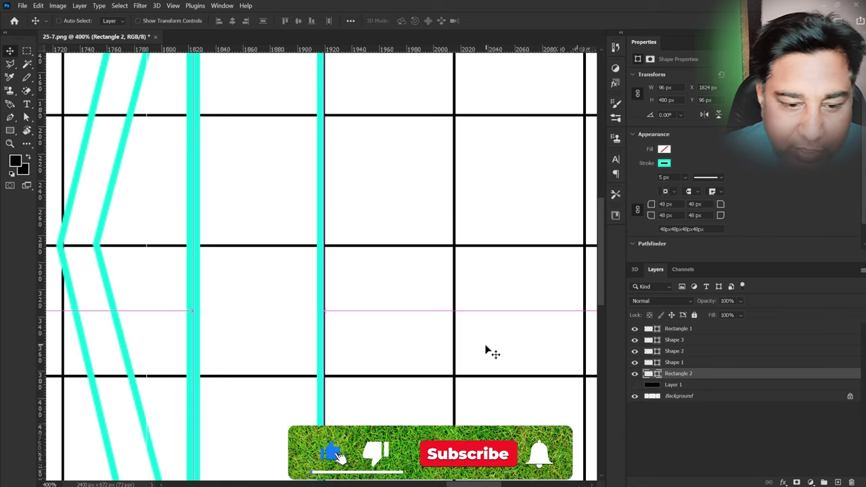
scroll(406, 332, up, 3)
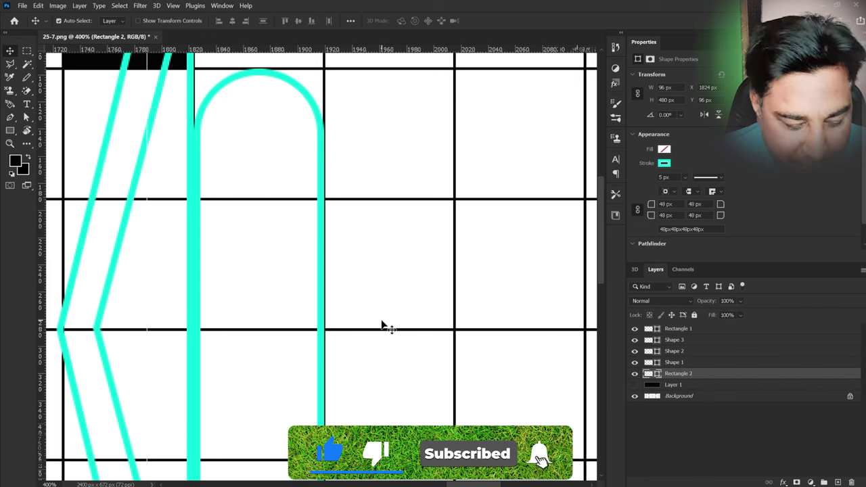
key(ctrl+minus)
key(ctrl+minus)
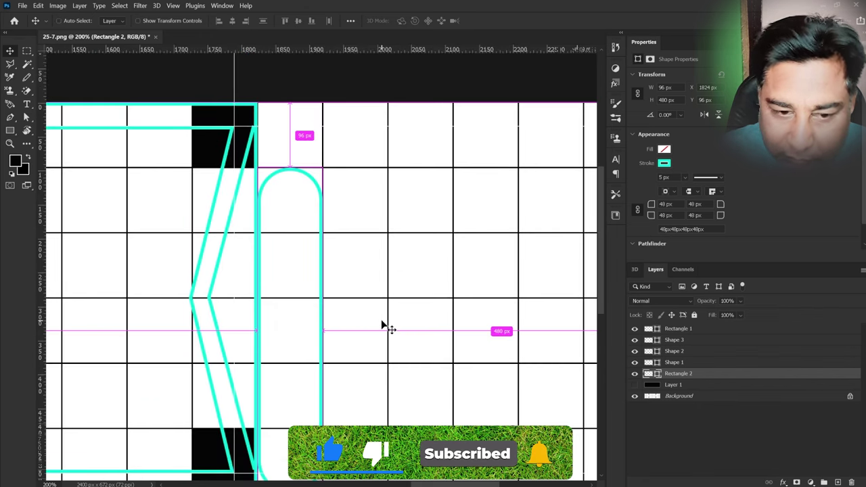
drag(356, 393, 359, 354)
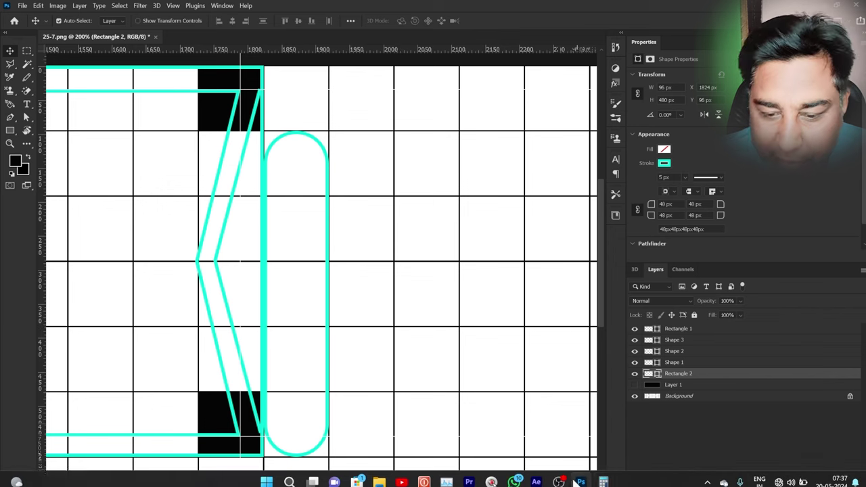
Step: Work out the bar height 96 × 7 = 672 in the Calculator
click(603, 482)
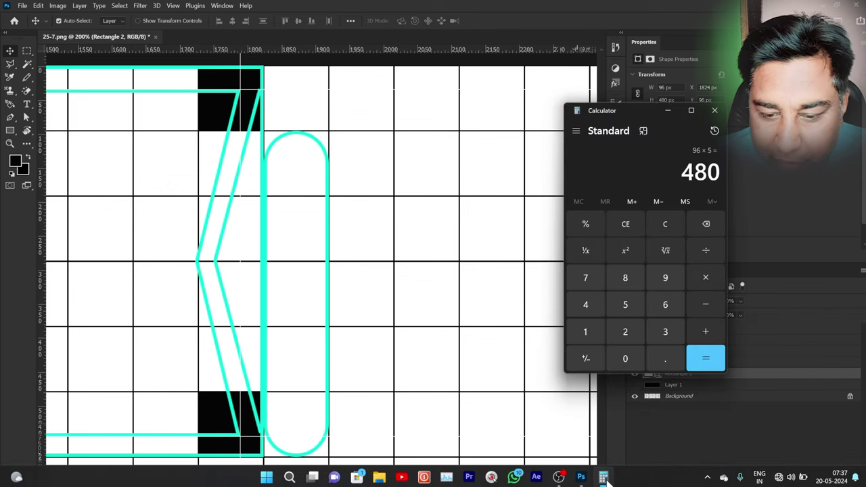
click(669, 225)
click(666, 278)
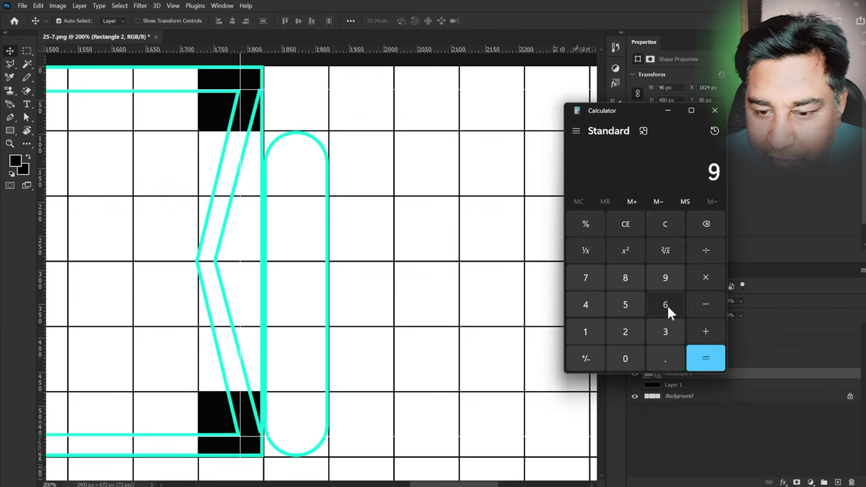
click(667, 306)
click(706, 277)
click(586, 277)
click(710, 359)
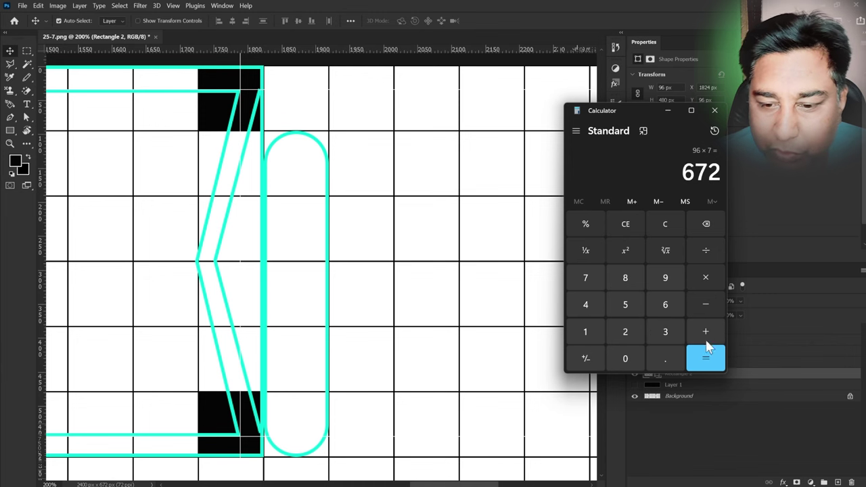
click(714, 110)
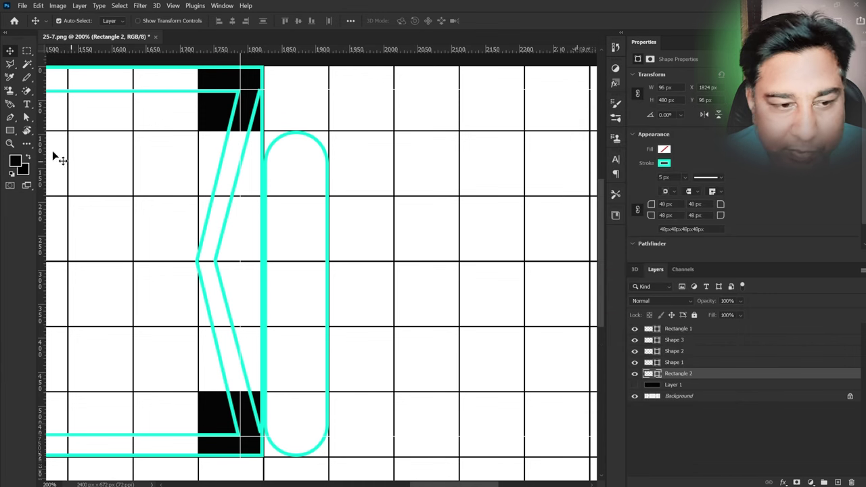
Step: Create a 96 × 672 px rectangle and round its corners to 48 px
click(9, 130)
click(479, 242)
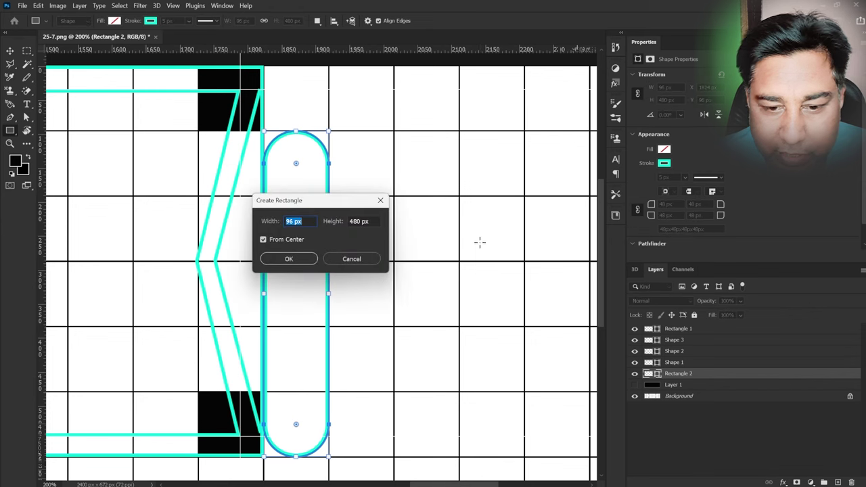
double_click(365, 221)
text(6)
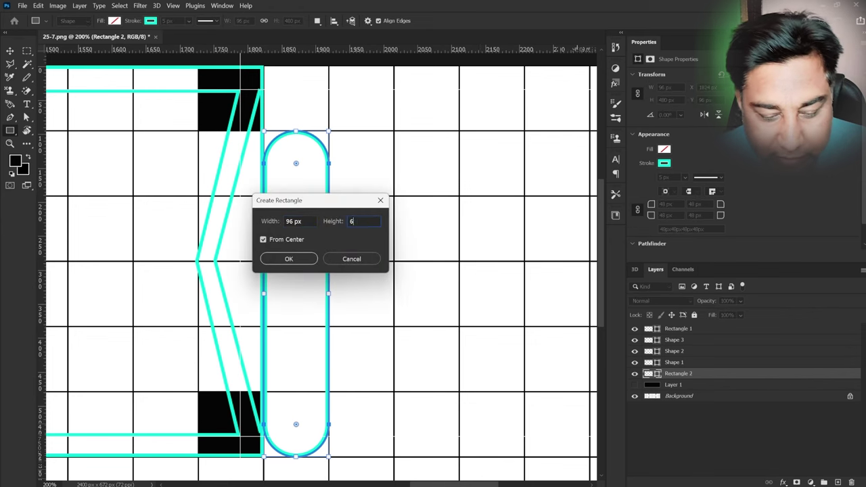
text(72)
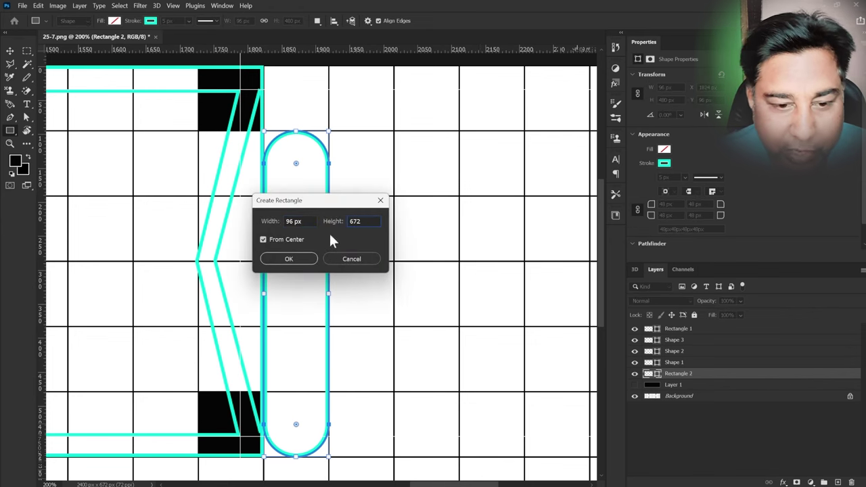
click(291, 259)
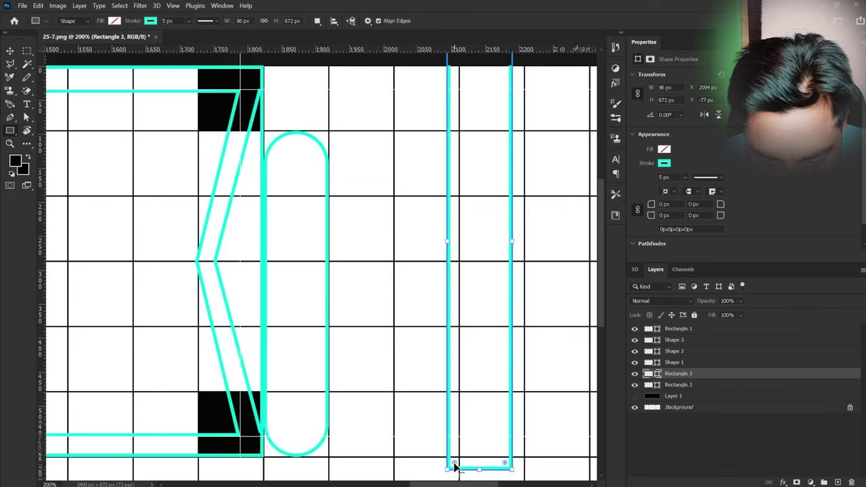
drag(455, 464, 474, 411)
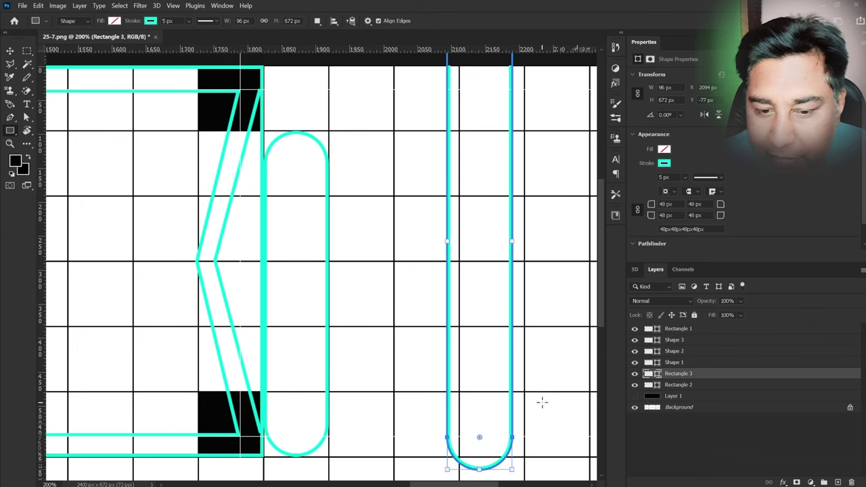
click(10, 52)
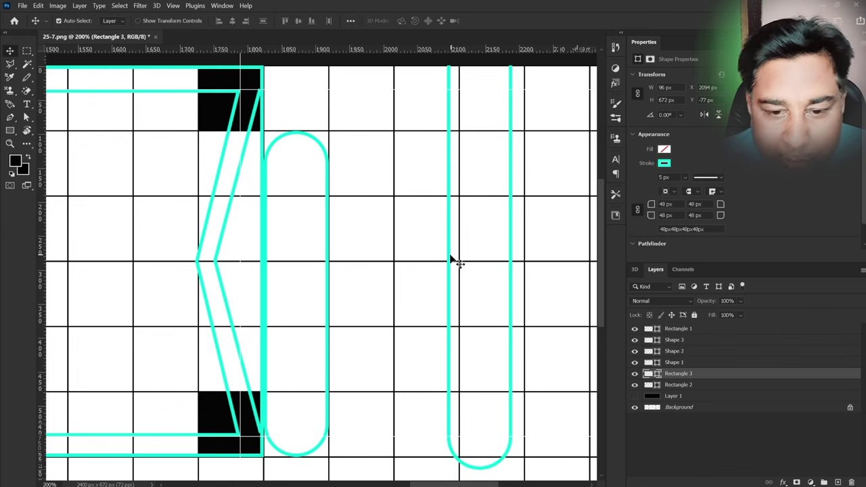
drag(452, 260, 335, 286)
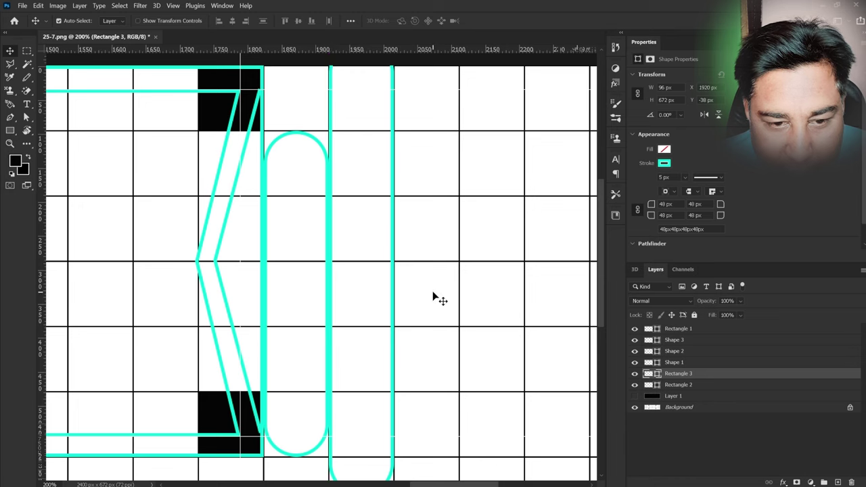
mouse_move(446, 244)
mouse_down()
mouse_move(443, 332)
mouse_move(460, 176)
mouse_move(457, 183)
mouse_up()
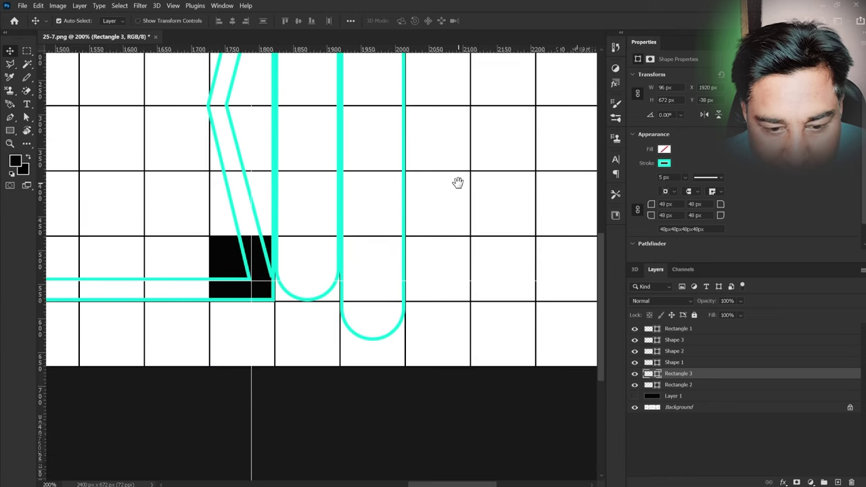
key(Down)
key(Down)
key(Down)
key(Down)
key(Down)
key(Down)
key(Down)
key(Down)
key(Down)
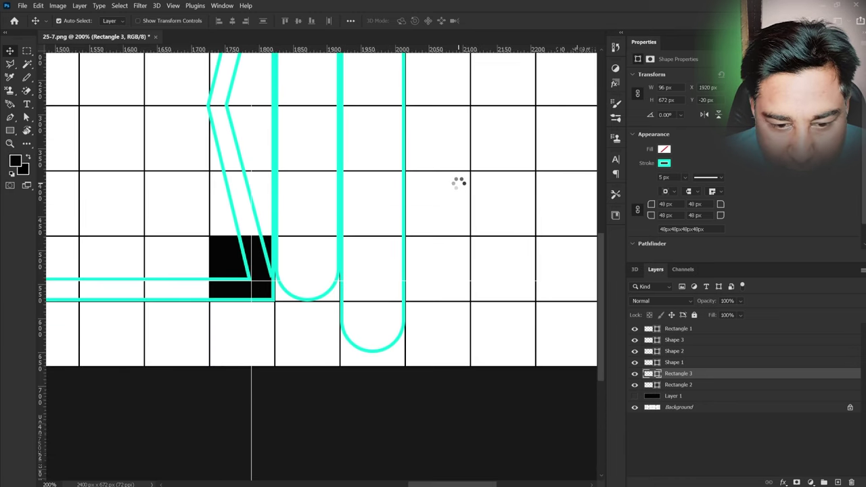
key(Down)
key(Down)
key(Down)
key(Down)
key(Down)
key(Down)
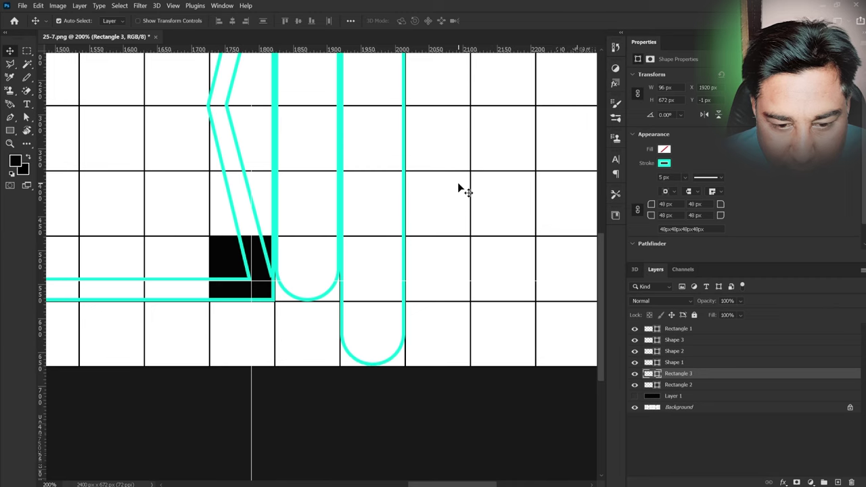
mouse_move(458, 184)
mouse_down()
mouse_move(459, 217)
mouse_move(436, 249)
mouse_move(367, 237)
mouse_up()
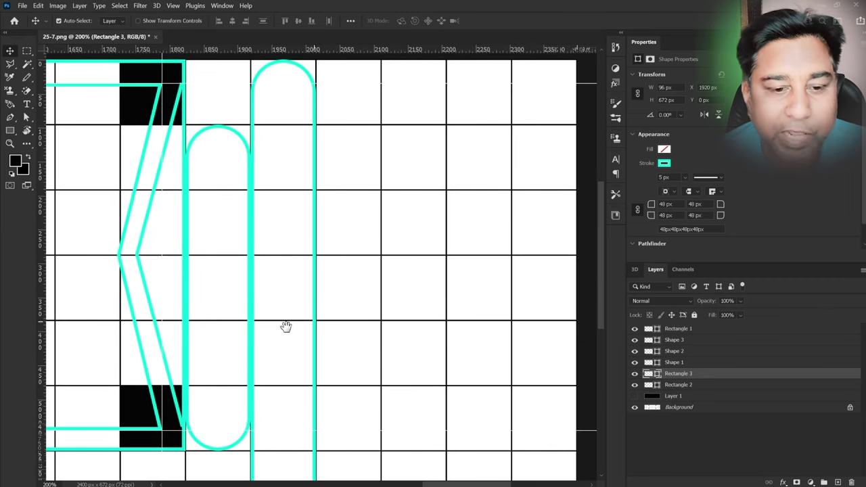
mouse_move(286, 329)
mouse_down()
mouse_move(314, 304)
mouse_move(361, 321)
mouse_up()
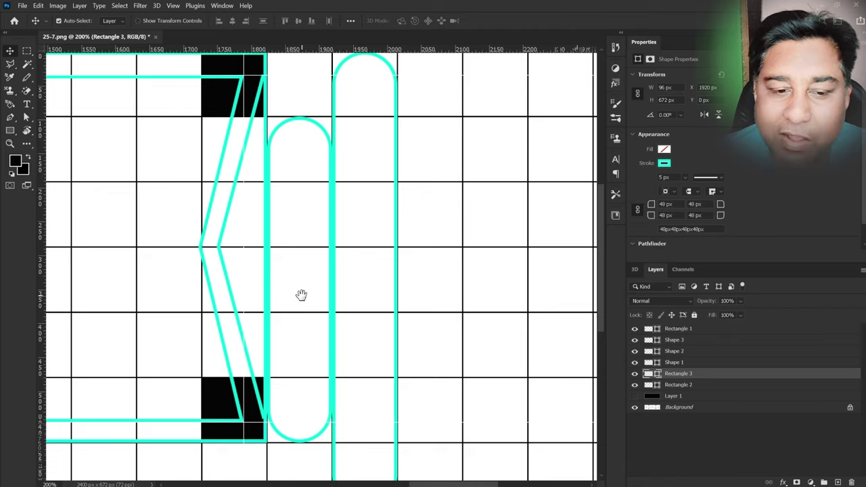
drag(302, 294, 362, 287)
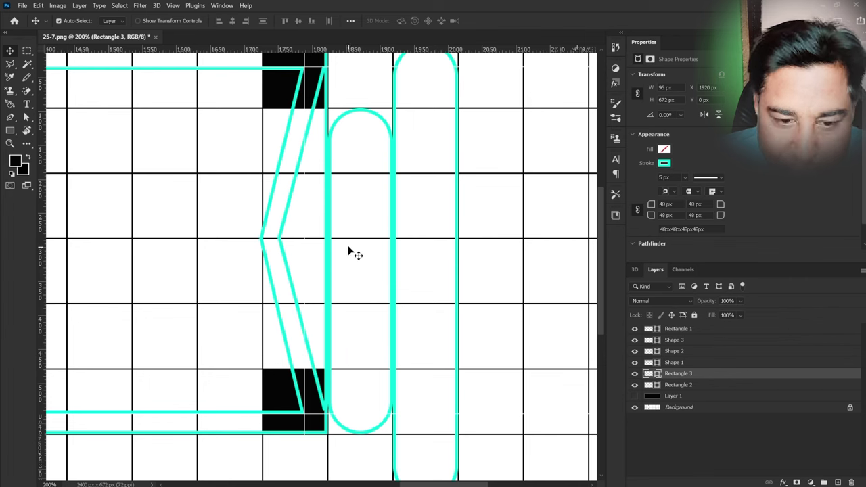
drag(436, 323, 400, 282)
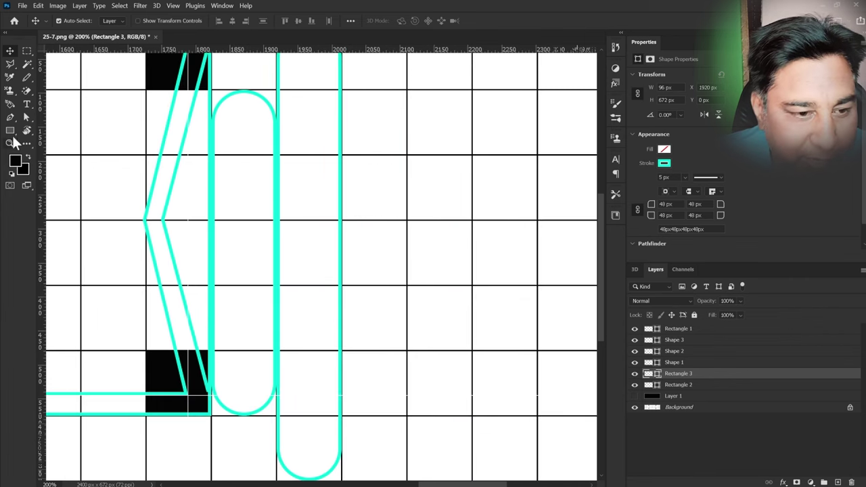
Step: Create a 96 × 288 px rectangle with fully rounded corners
click(11, 132)
click(457, 248)
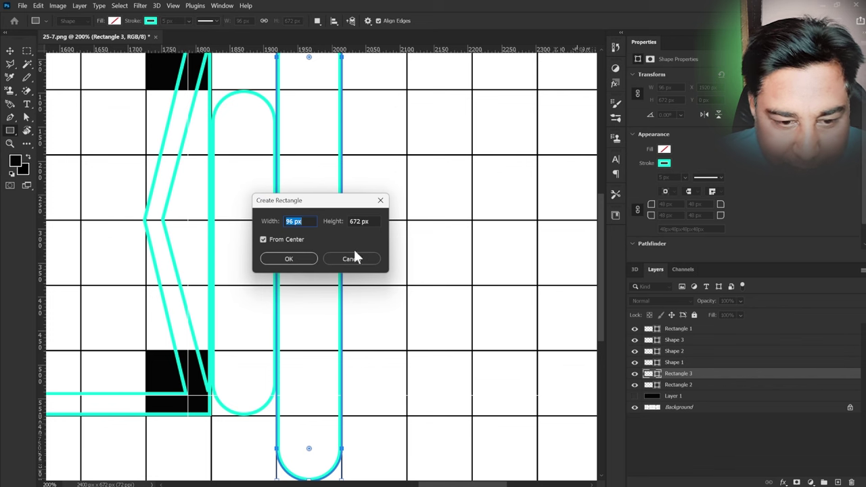
key(Tab)
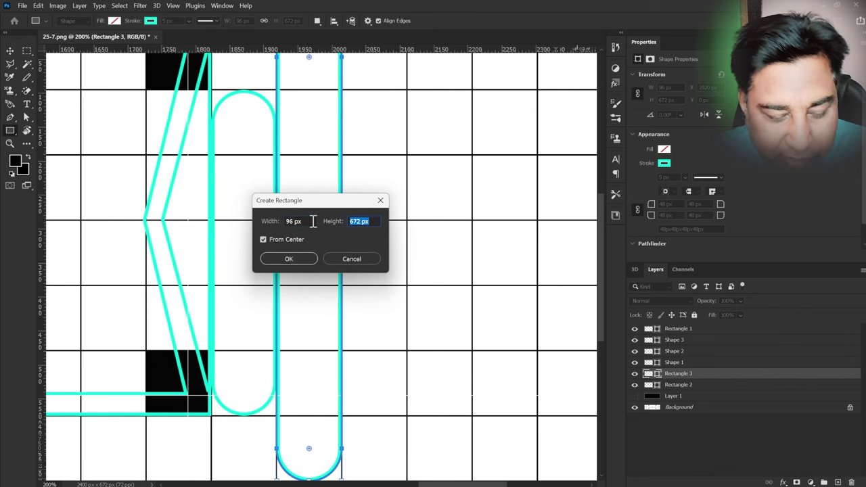
text(2)
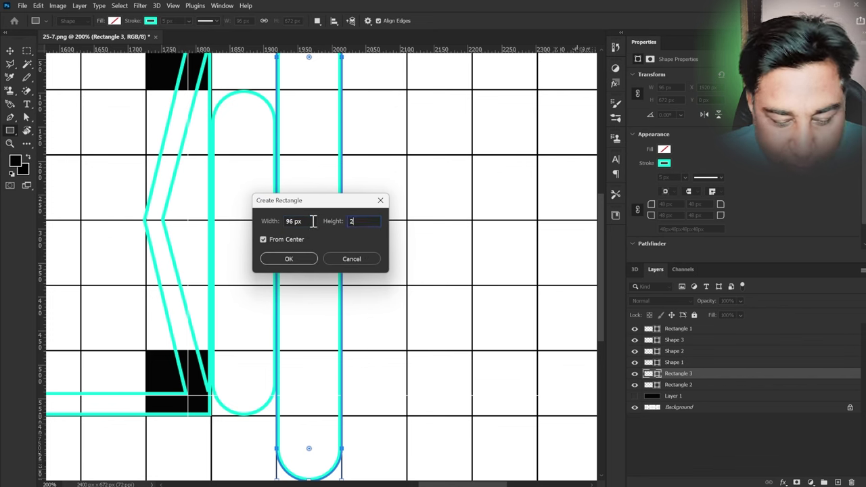
text(88)
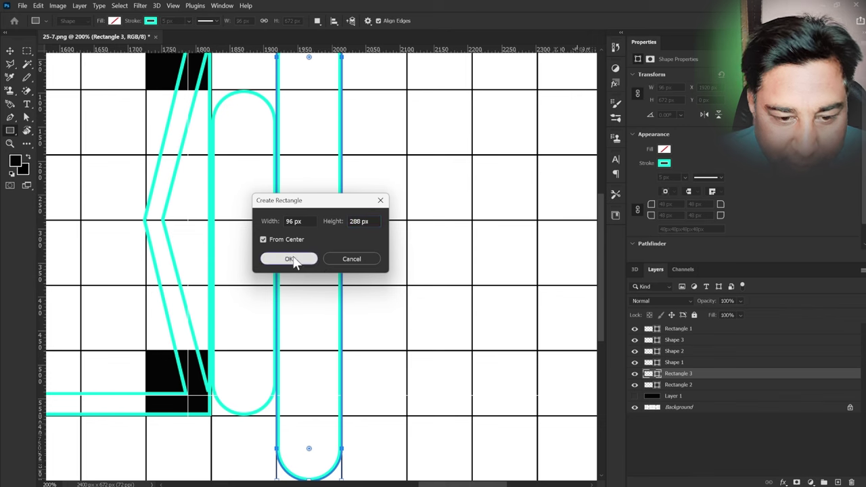
click(292, 260)
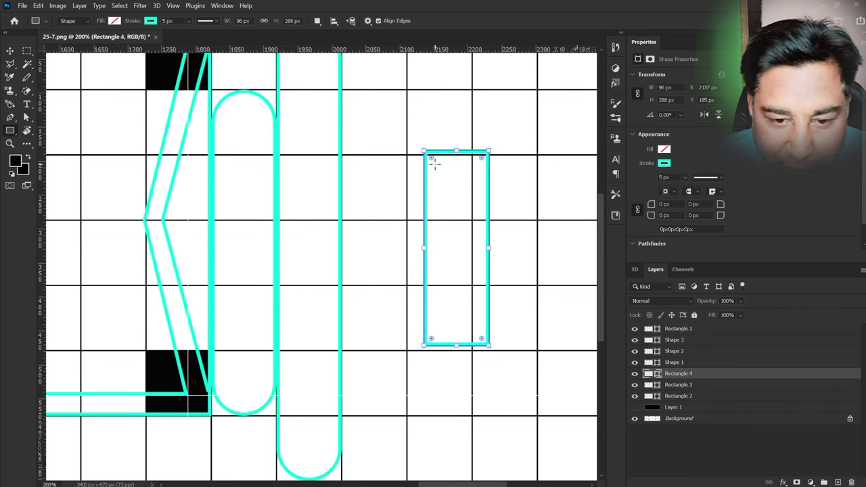
drag(431, 161, 449, 199)
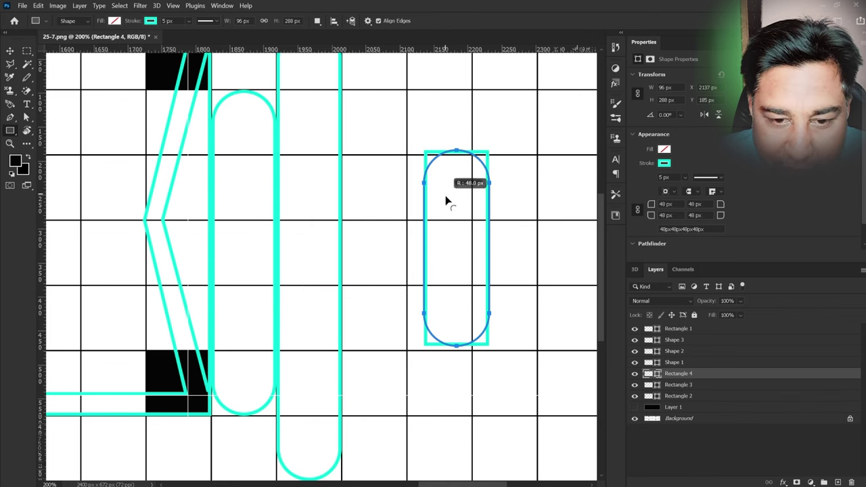
Step: Move the capsule inside the shorter pill at X 1826, Y 192 px
click(10, 52)
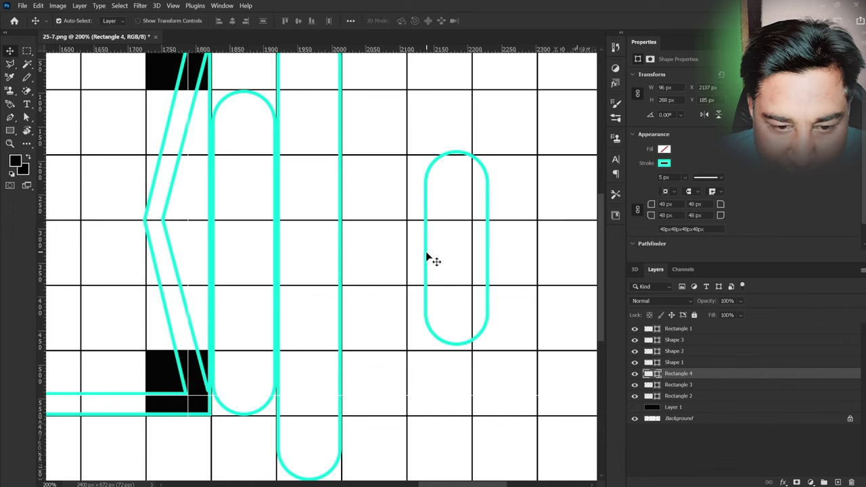
drag(427, 256, 217, 268)
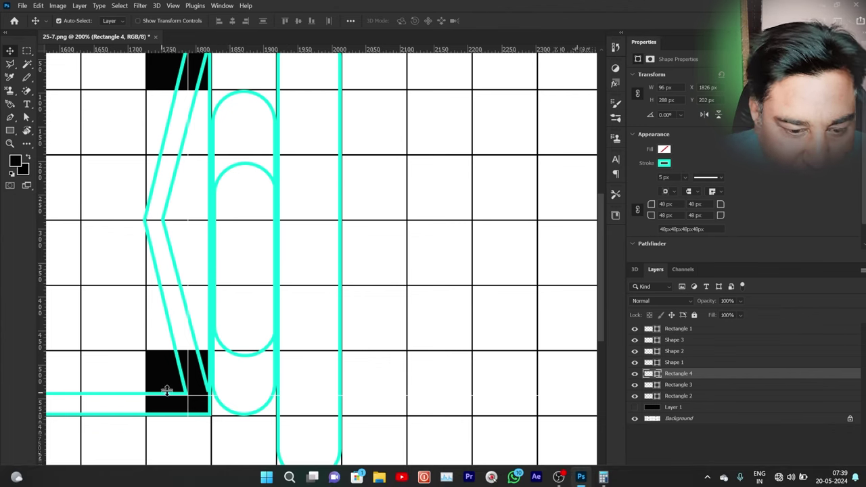
drag(240, 359, 241, 357)
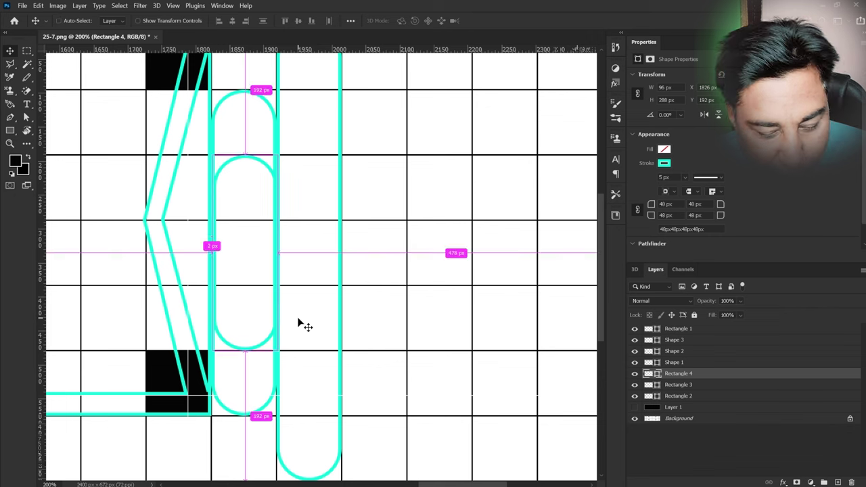
Step: Resize the inner capsule to a slimmer 60×285 px with free transform
key(ctrl+t)
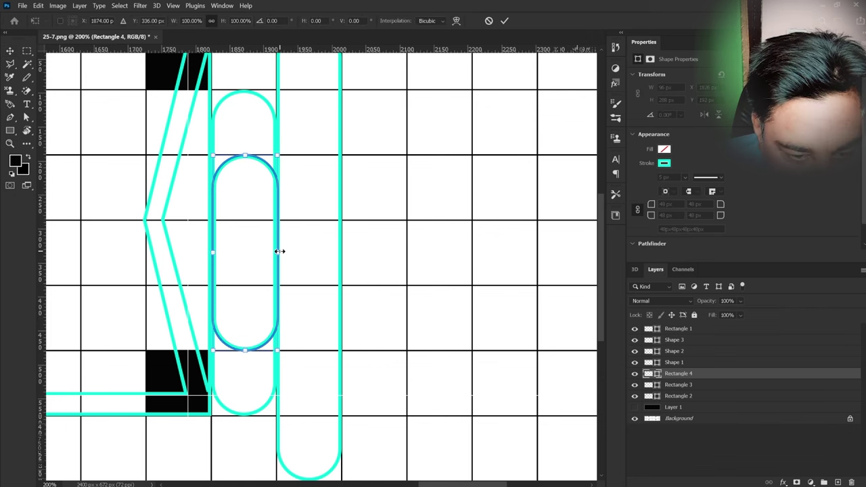
drag(280, 252, 270, 249)
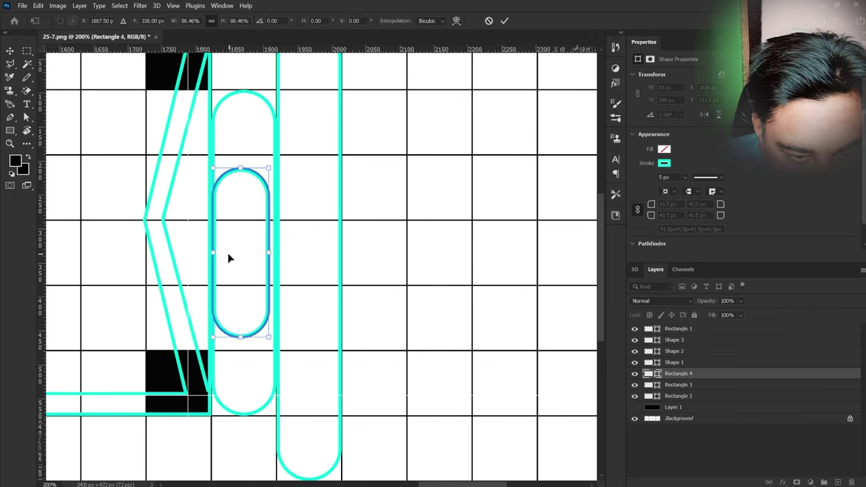
drag(214, 252, 219, 251)
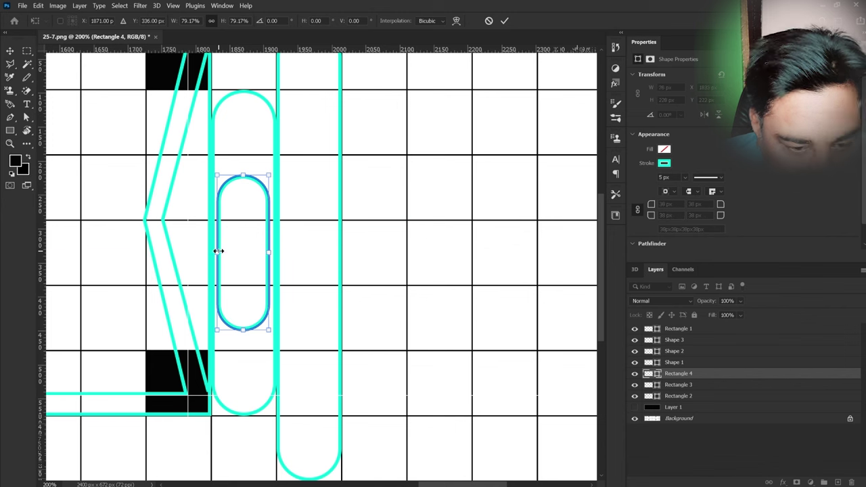
drag(218, 252, 265, 254)
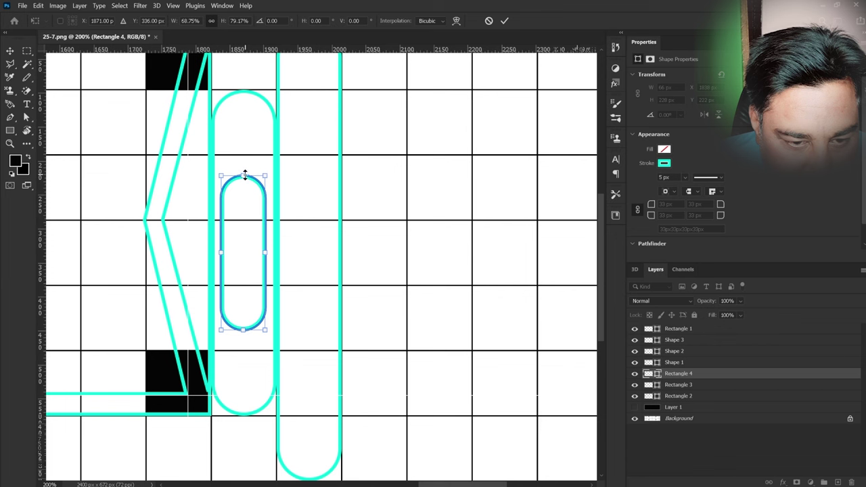
drag(245, 175, 247, 159)
drag(242, 332, 243, 351)
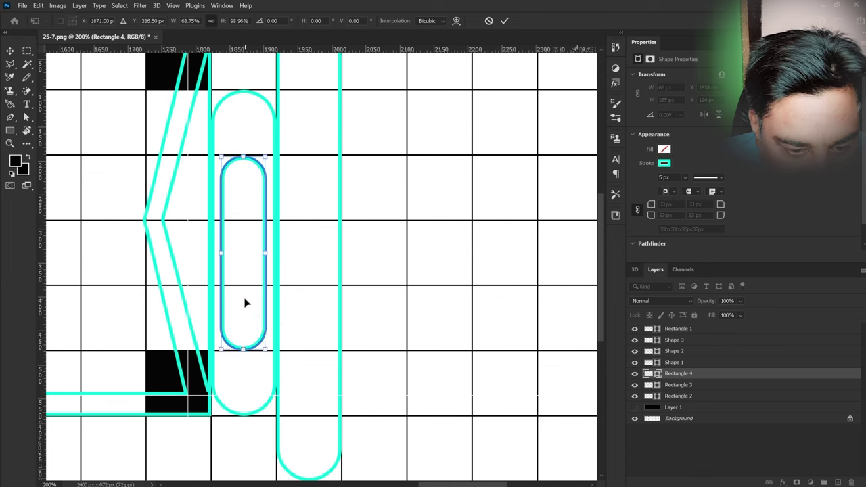
drag(219, 252, 221, 252)
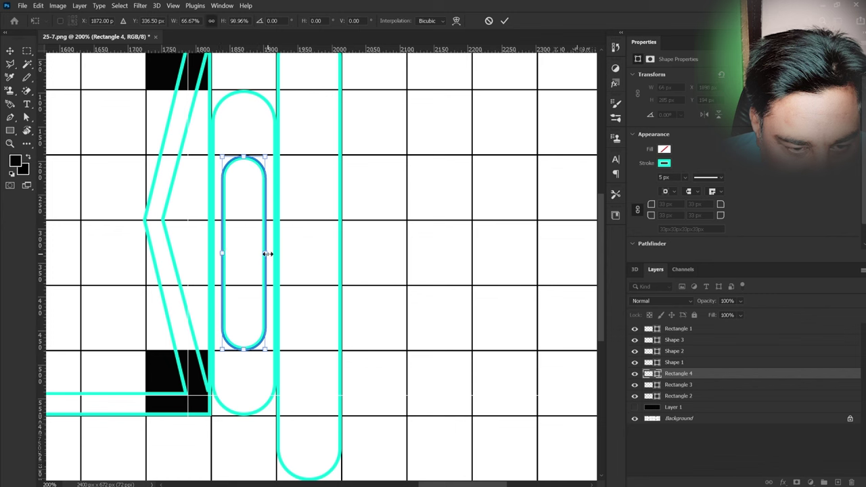
drag(268, 254, 264, 253)
key(Return)
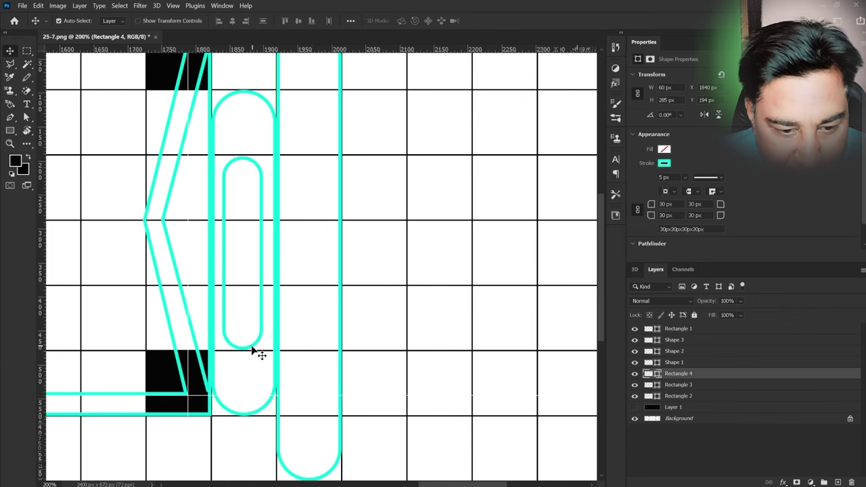
Step: Nudge the capsule right to X 1842, Y 194 px, centred inside the pill
key(Right)
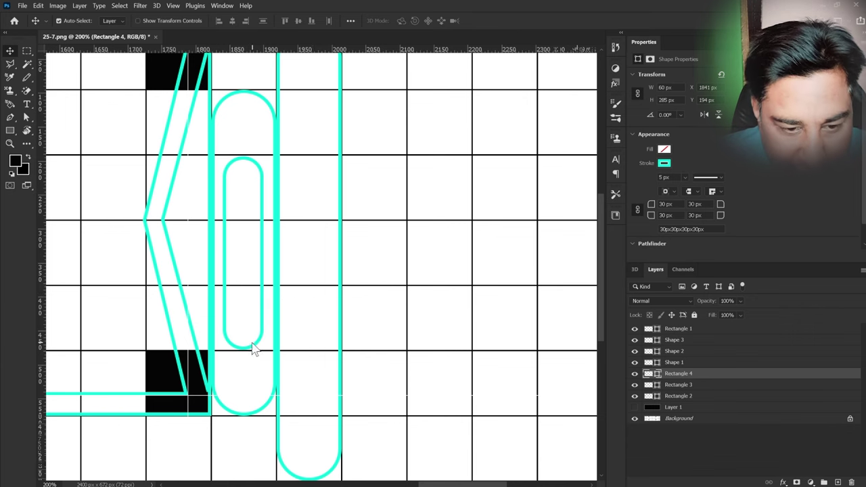
key(Right)
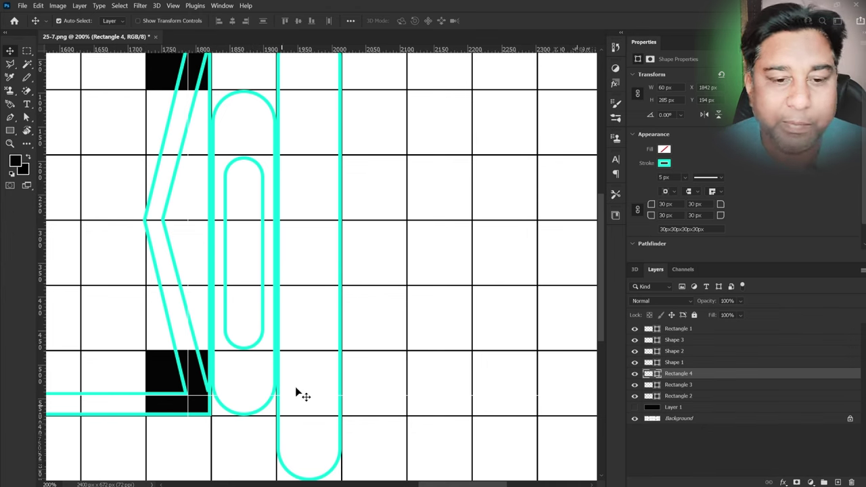
drag(377, 323, 301, 344)
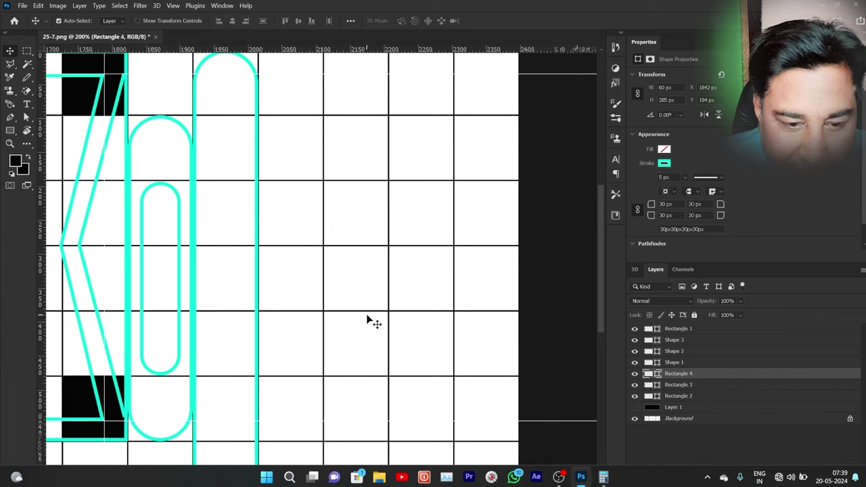
Step: Create a new 96×480 px rectangle with exact dimensions
click(11, 132)
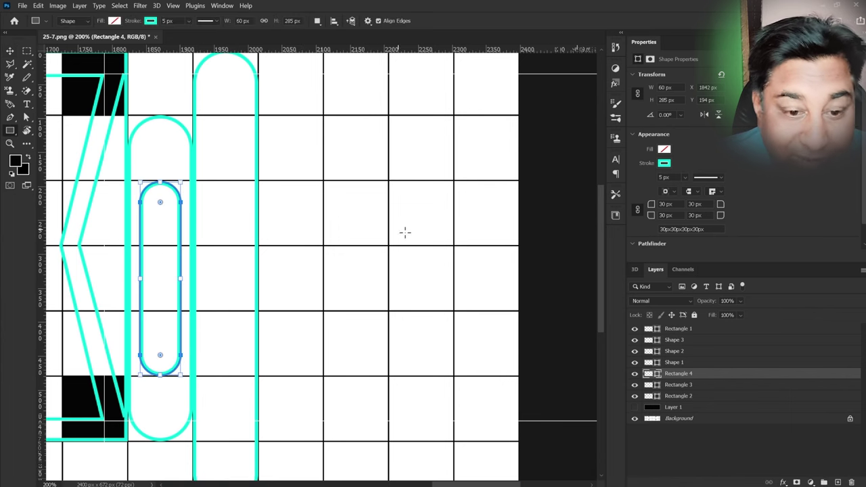
click(379, 272)
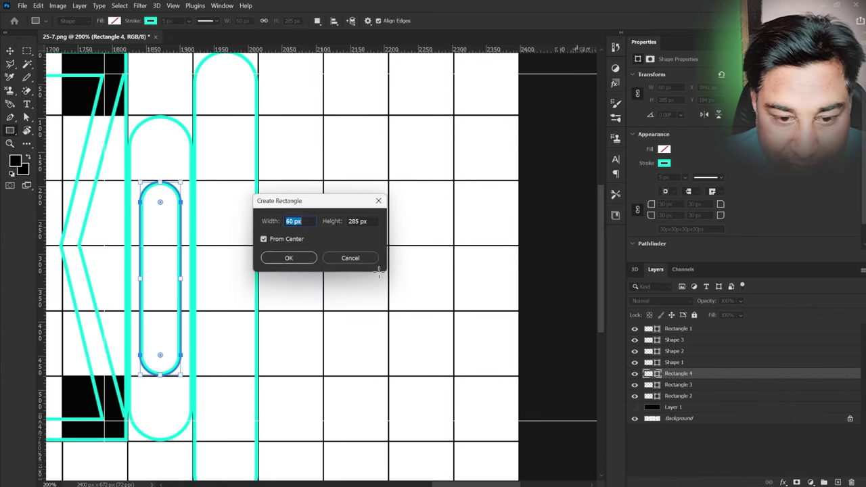
double_click(371, 221)
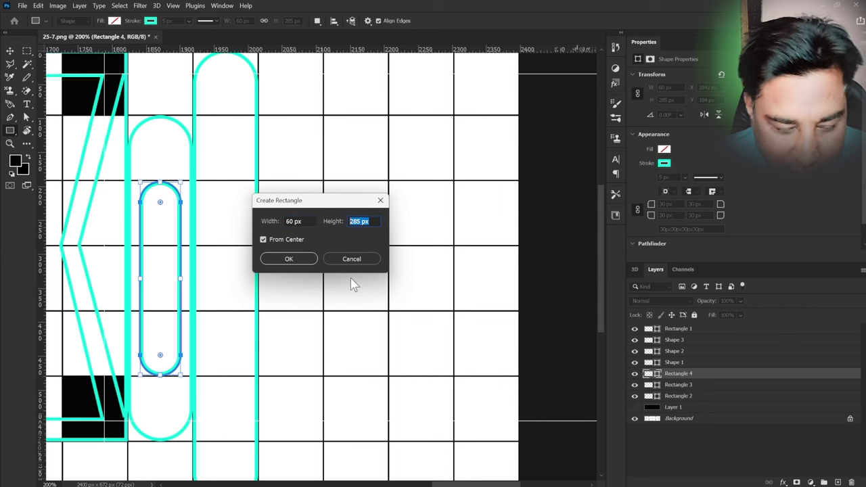
text(4)
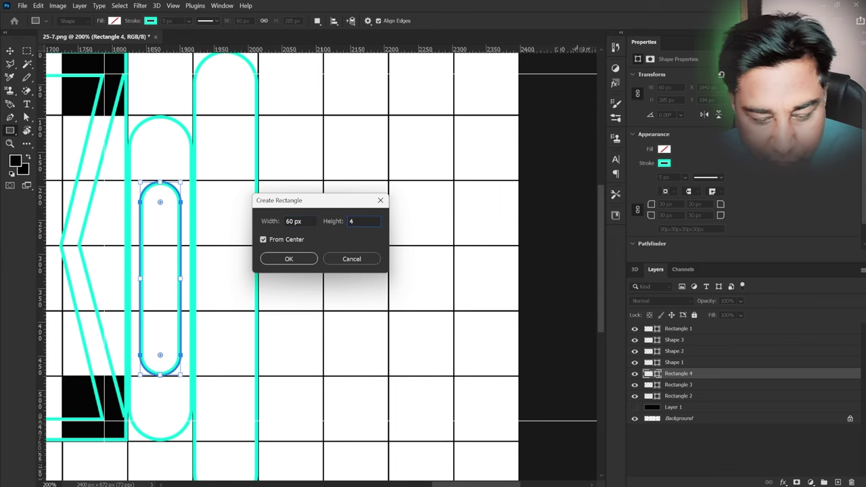
text(80)
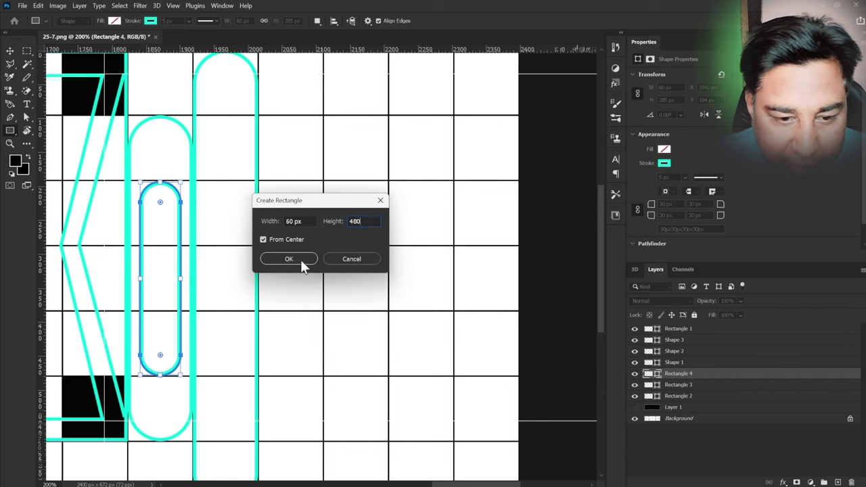
double_click(294, 221)
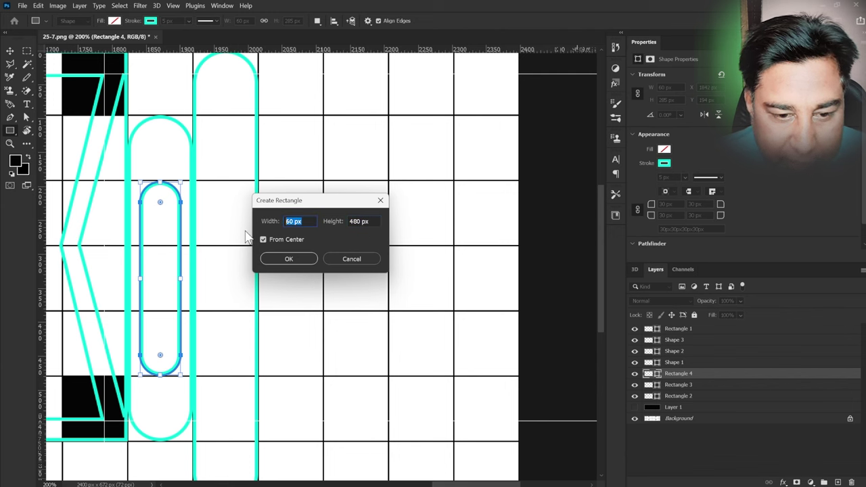
text(96)
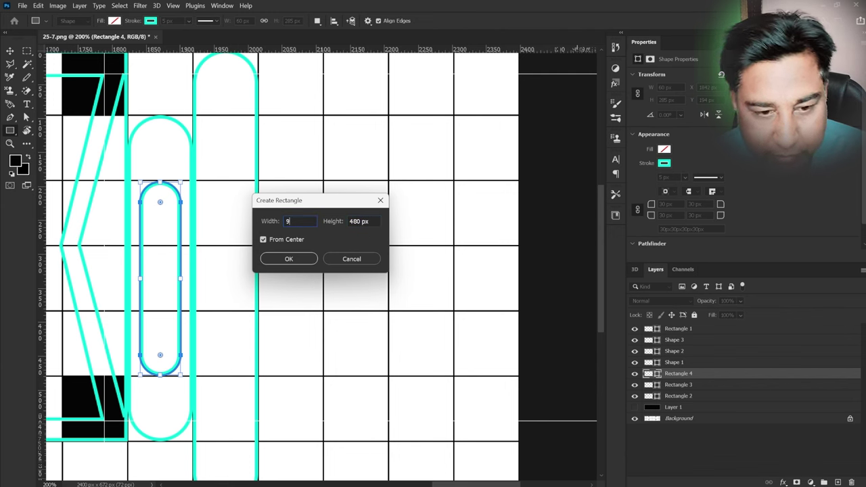
click(300, 258)
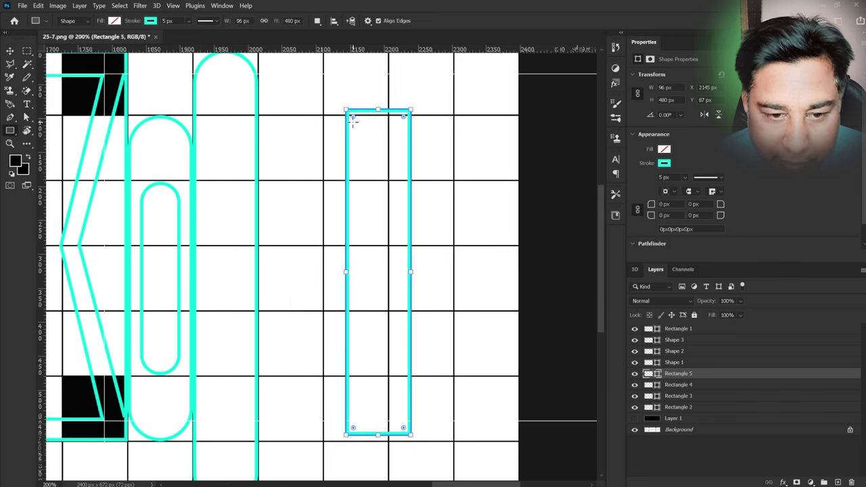
Step: Round the rectangle's corners to 48 px, making a tall pill
drag(354, 120, 371, 168)
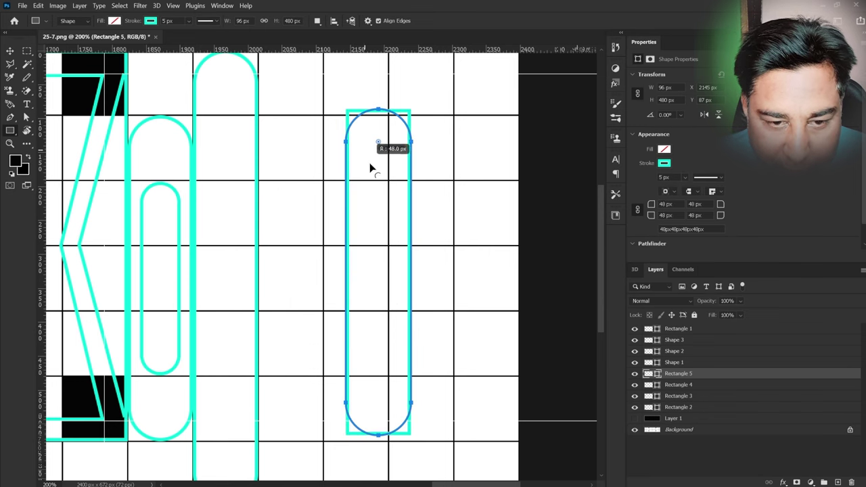
click(450, 251)
click(356, 258)
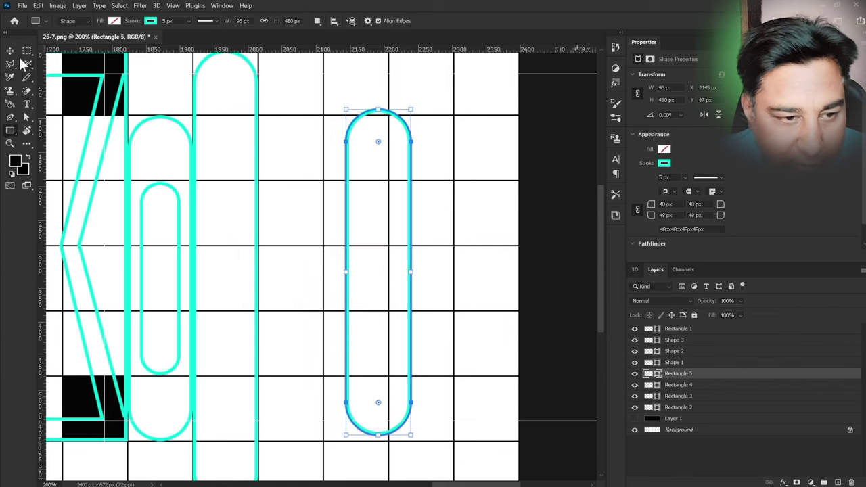
Step: Move Rectangle 5 onto the tall outer pill and narrow it to 64×480 px at X 1936
key(v)
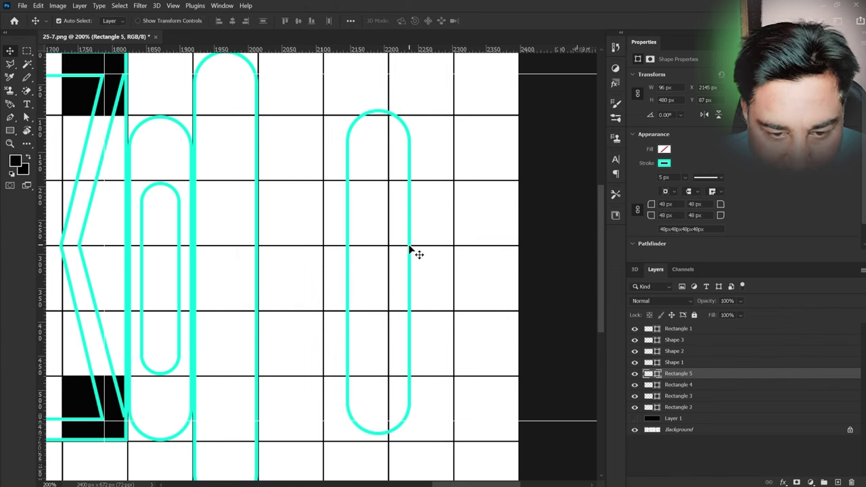
mouse_move(408, 249)
mouse_down()
mouse_move(299, 246)
mouse_move(261, 254)
mouse_up()
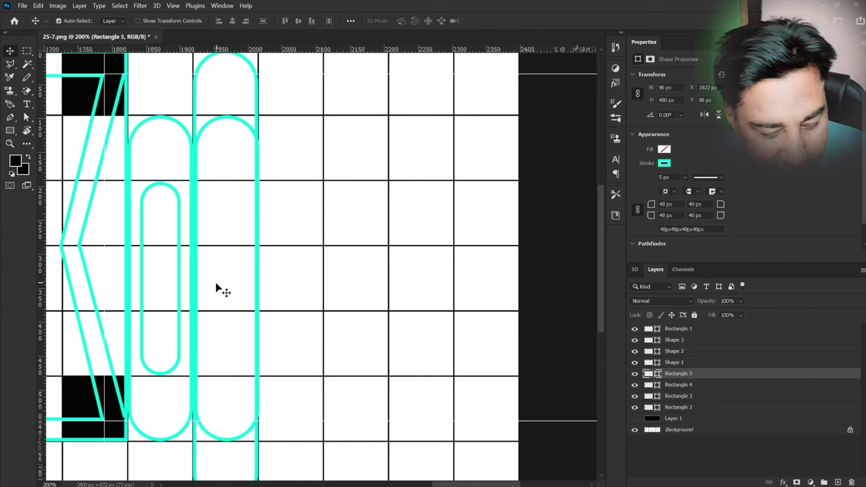
key(ctrl+t)
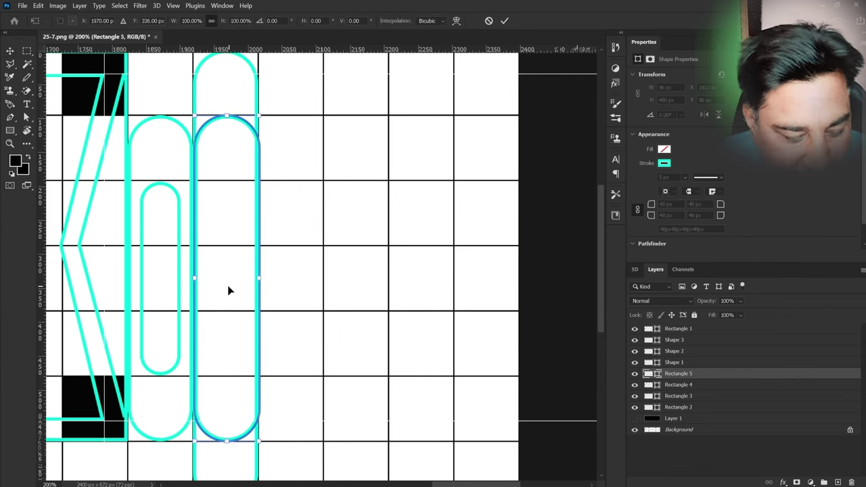
drag(263, 277, 249, 278)
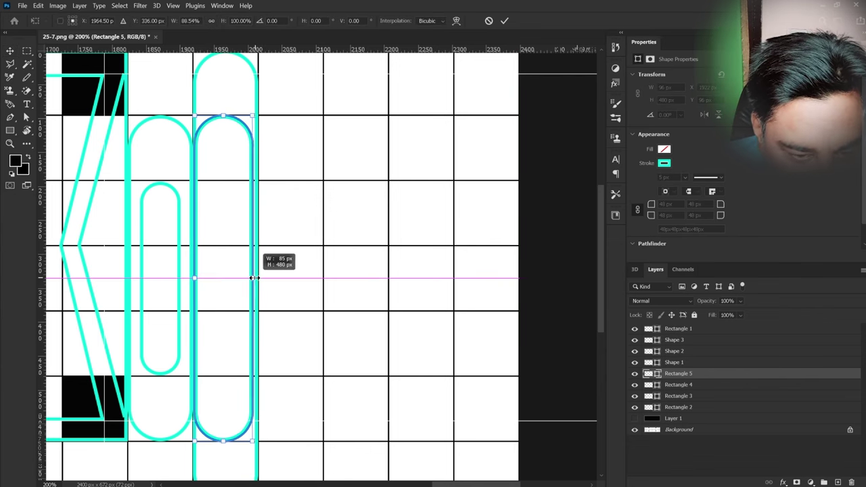
drag(197, 278, 207, 278)
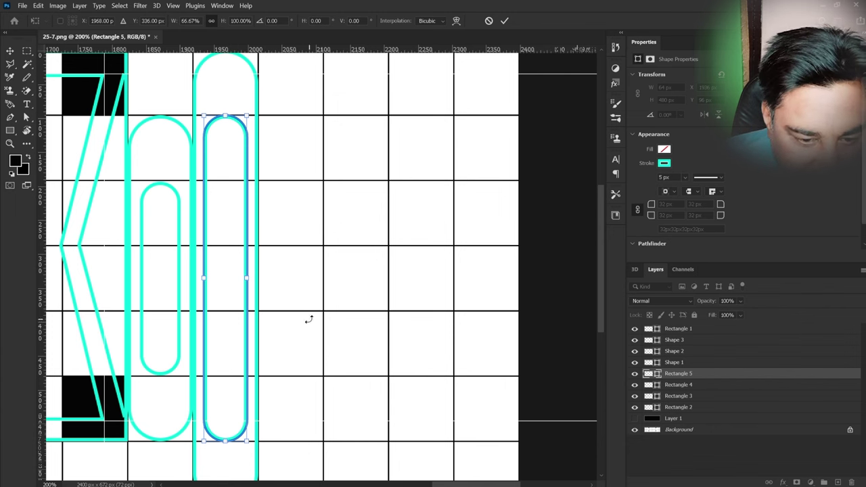
click(505, 22)
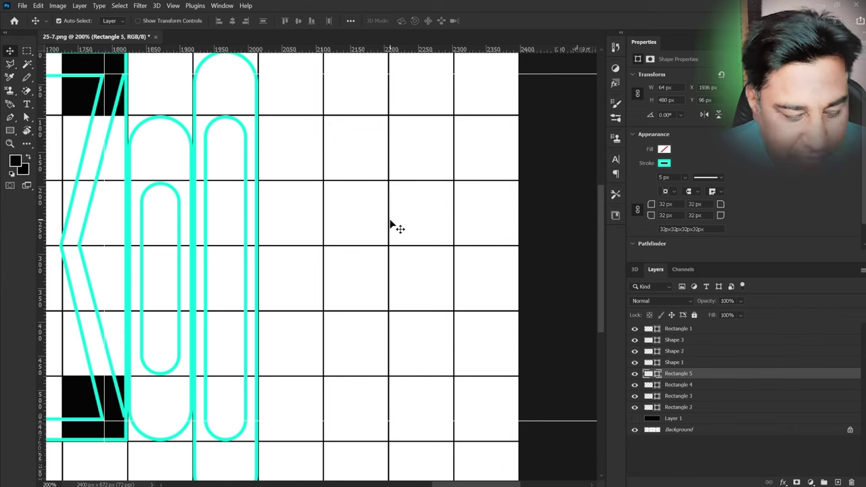
Step: Select and copy the nested pill pair, Rectangle 4 and Rectangle 2, beside the right chevron
key(ctrl+minus)
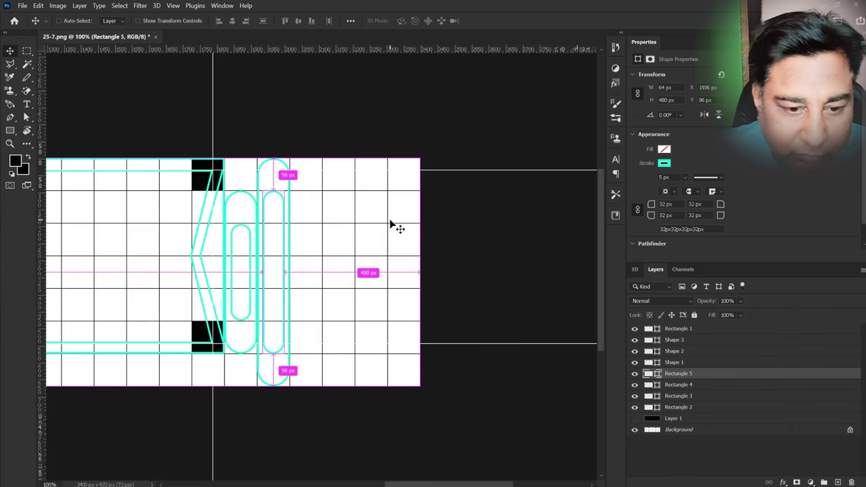
drag(311, 308, 501, 299)
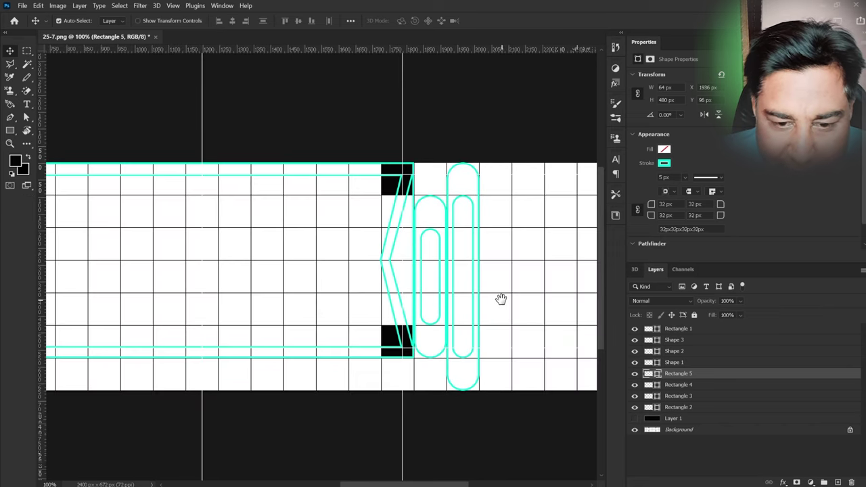
drag(419, 181, 435, 251)
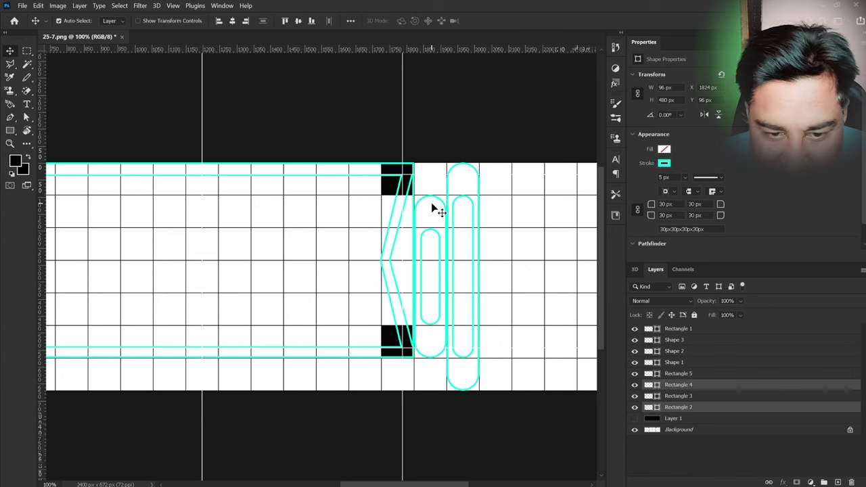
drag(421, 184, 436, 252)
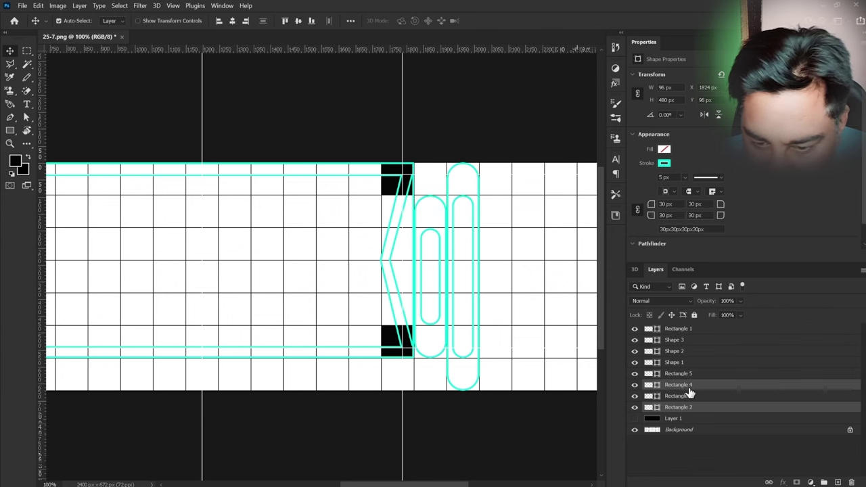
key(ctrl)
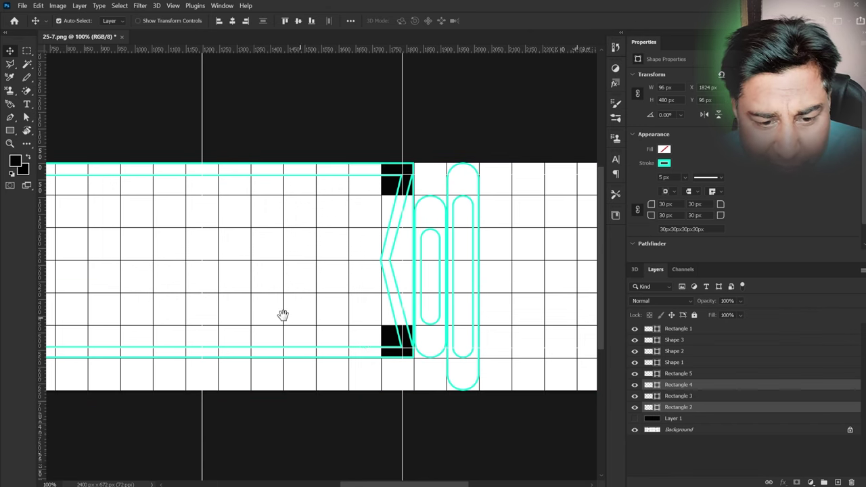
drag(283, 315, 495, 333)
Step: Paste the pill pair left of the left chevron and position it at X 480
key(ctrl)
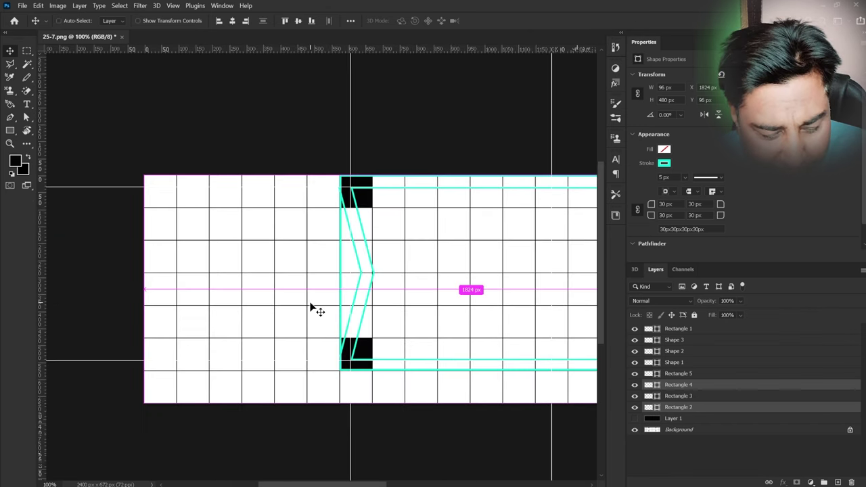
key(ctrl+v)
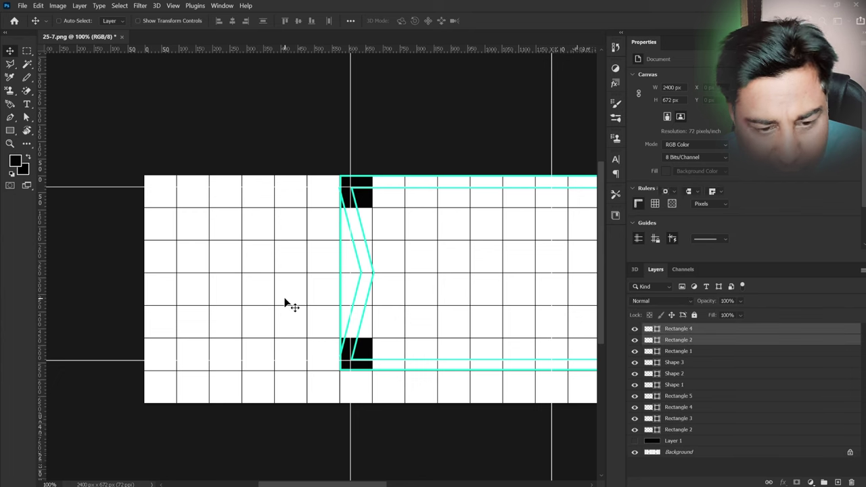
key(shift+Left)
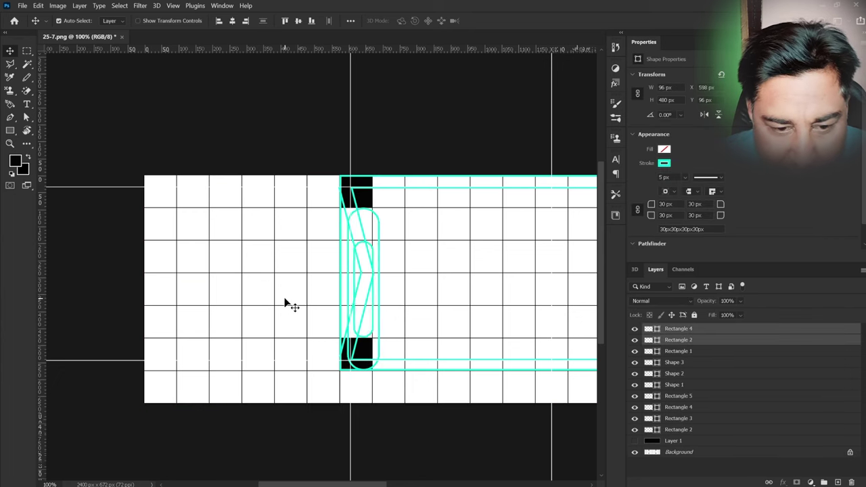
key(shift+Left)
key(shift+Left)
key(shift+Left)
key(shift+Left)
key(shift+Left)
key(shift+Left)
key(shift+Left)
key(shift+Left)
key(shift+Left)
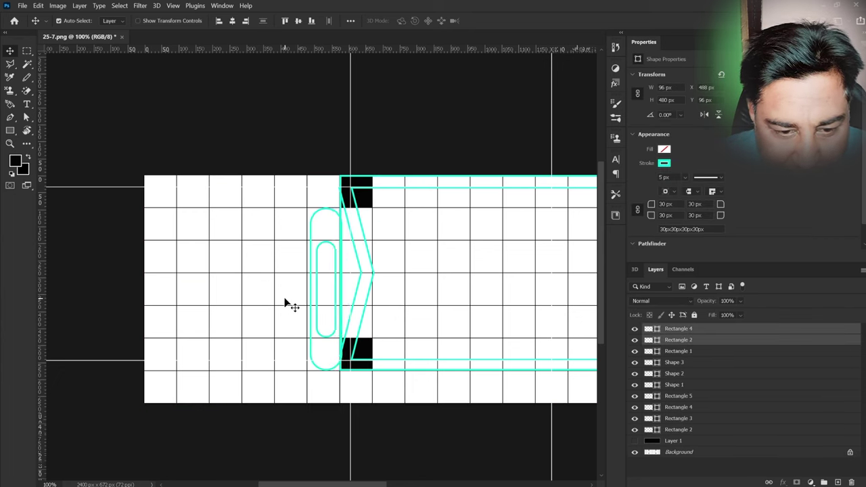
key(shift+Left)
key(Right)
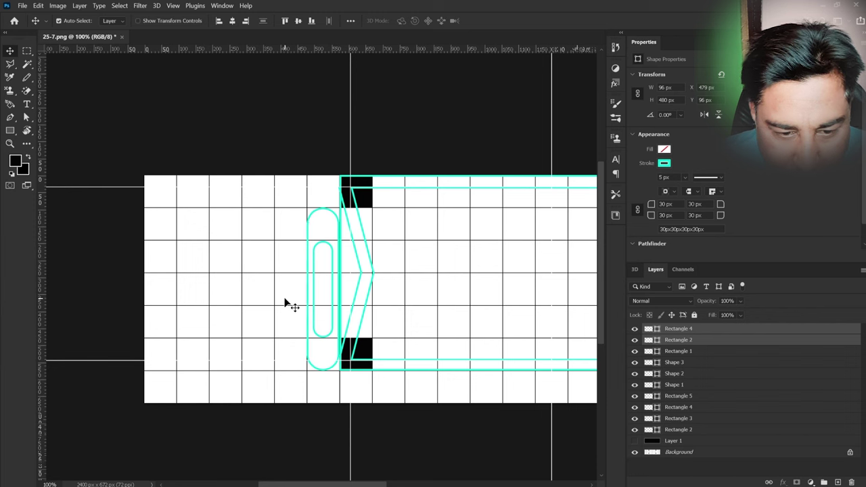
key(Right)
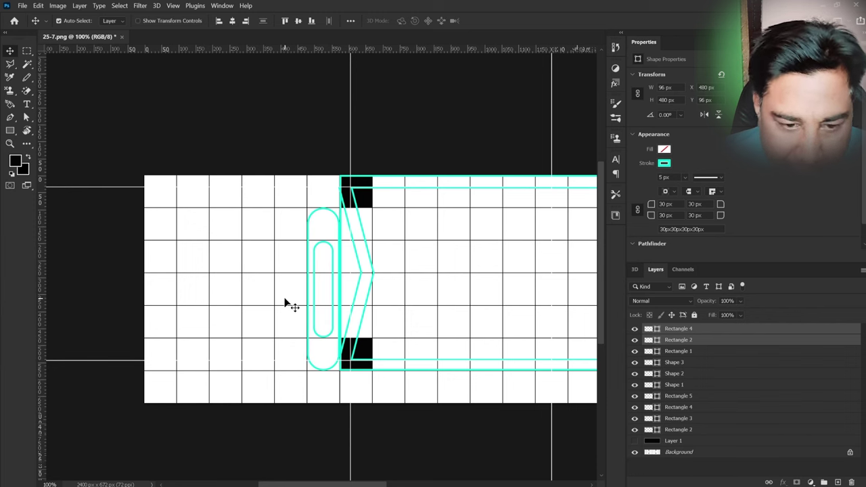
Step: Duplicate the pill pair and move the copy to X 288
key(ctrl+j)
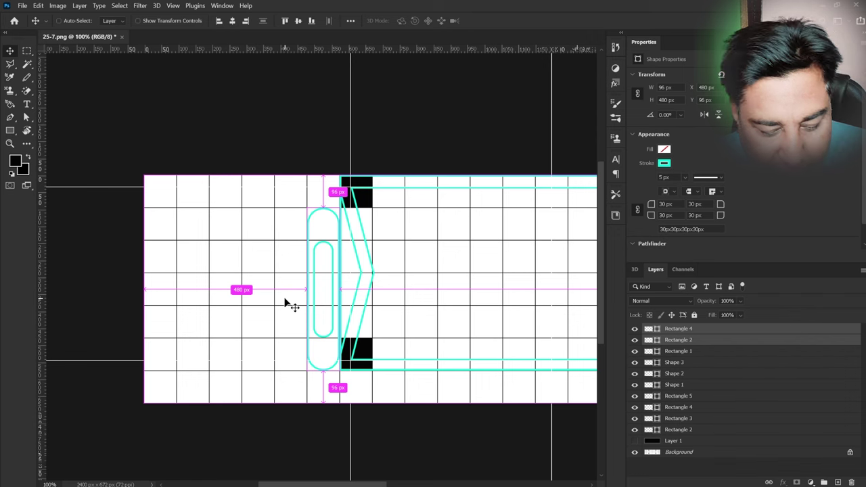
key(shift+Right)
key(shift+Right)
key(shift+Right)
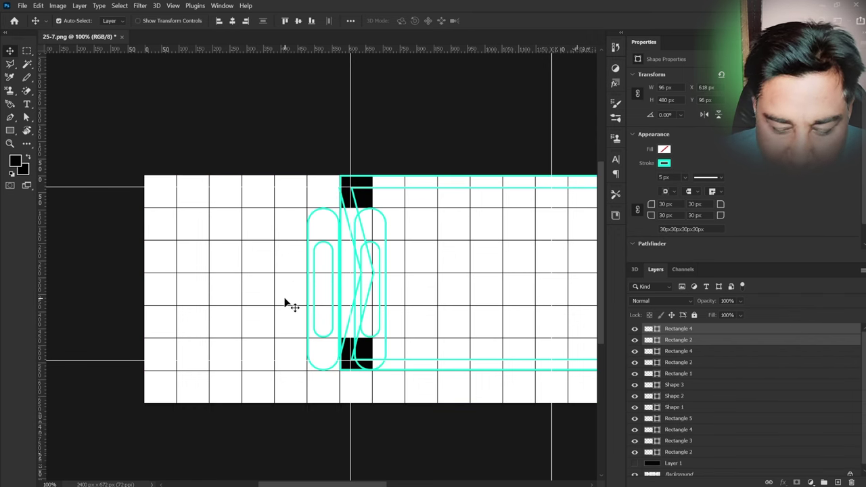
key(shift+Left)
key(shift+Left)
key(shift+Left)
key(shift+Left)
key(shift+Left)
key(shift+Left)
key(shift+Left)
key(shift+Left)
key(shift+Left)
key(shift+Left)
key(shift+Left)
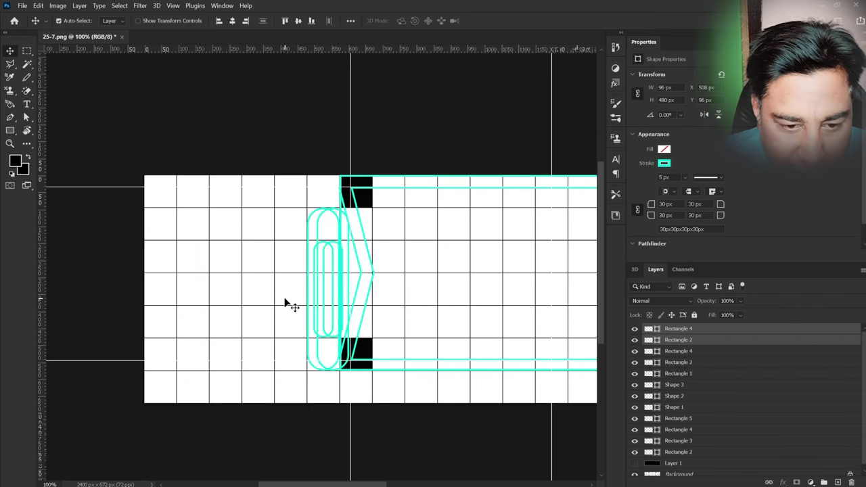
key(shift+Left)
key(shift+Left)
key(shift+Left)
key(shift+Left)
key(shift+Left)
key(shift+Left)
key(Left)
key(Left)
key(Left)
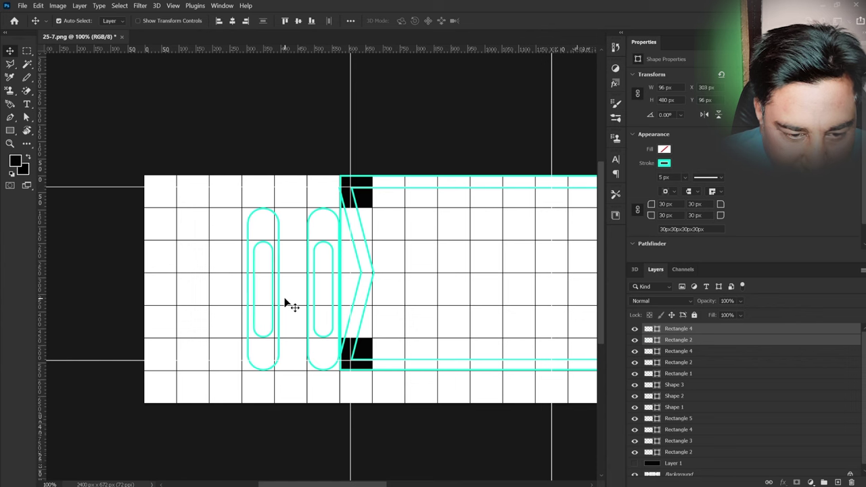
key(Left)
key(Left)
key(Left)
key(Left)
key(Left)
key(Left)
key(Left)
key(Left)
key(Left)
key(Left)
key(Left)
key(Left)
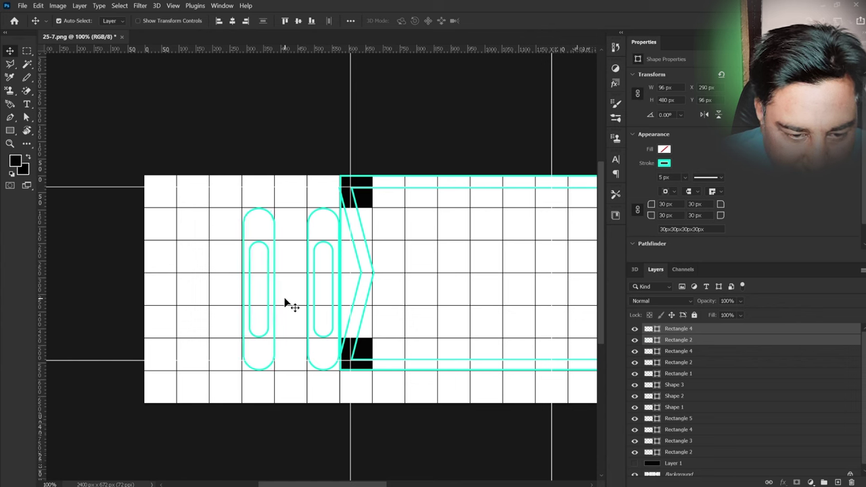
key(Left)
key(Left)
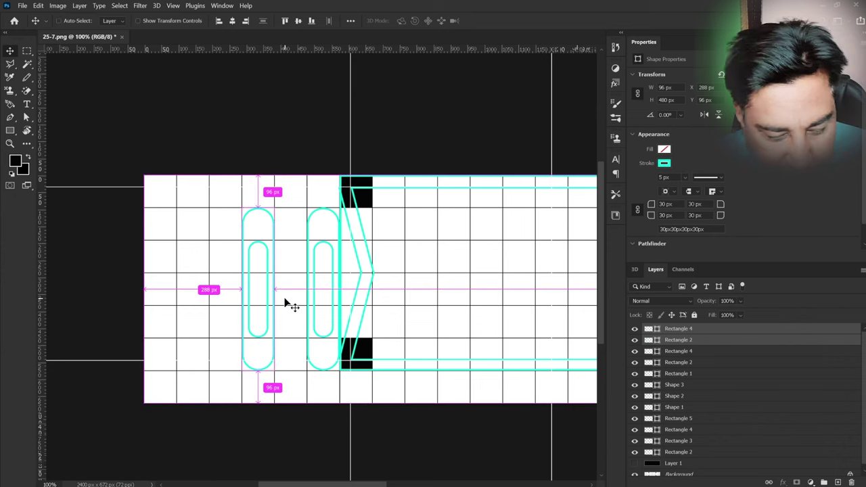
Step: Paste a third pill pair and nudge it to X 96
key(ctrl+v)
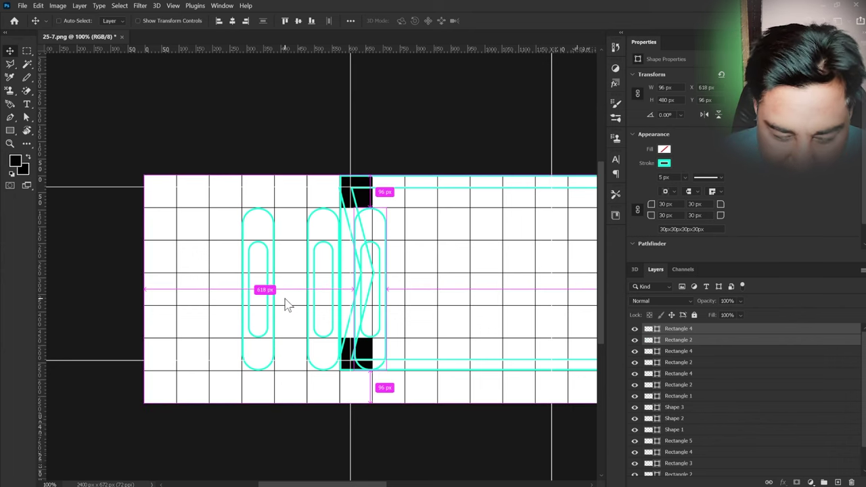
key(shift+Left)
key(shift+Left)
key(shift+Left)
key(shift+Left)
key(shift+Left)
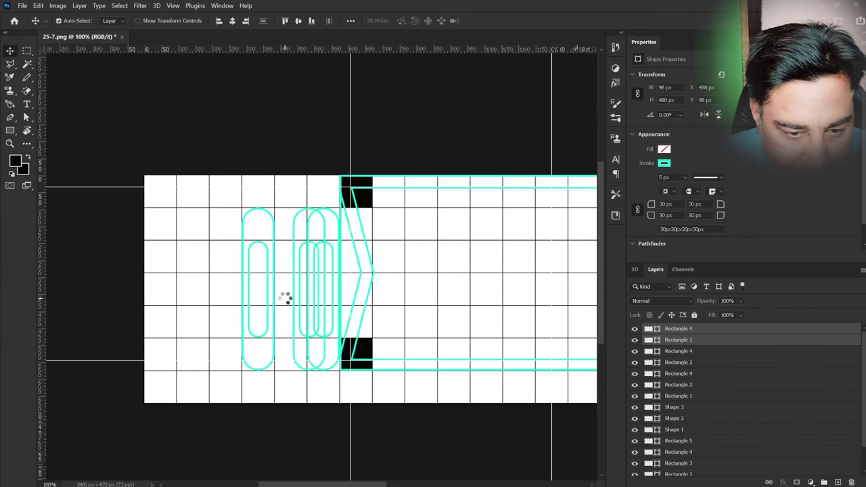
key(shift+Left)
key(shift+Left)
key(shift+Left)
key(shift+Left)
key(shift+Left)
key(shift+Left)
key(shift+Left)
key(shift+Left)
key(Left)
key(Left)
key(Left)
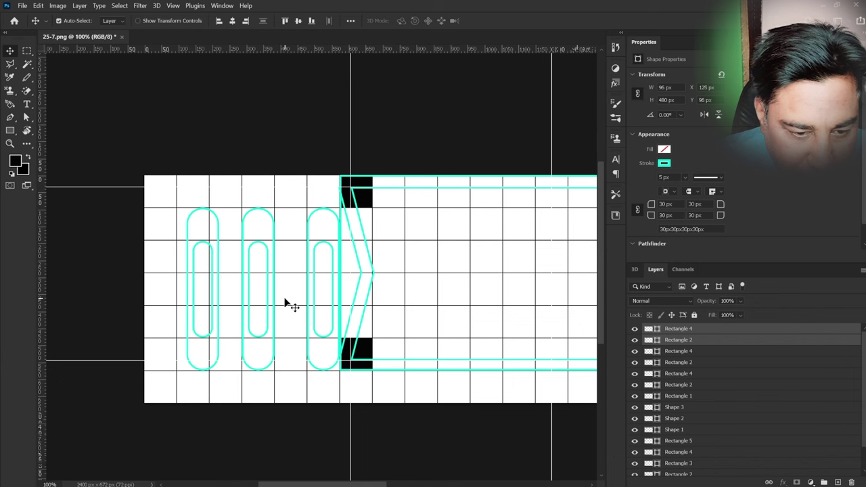
key(Left)
key(Left)
key(Left)
key(Left)
key(Left)
key(Left)
key(Left)
key(Left)
key(Left)
key(Left)
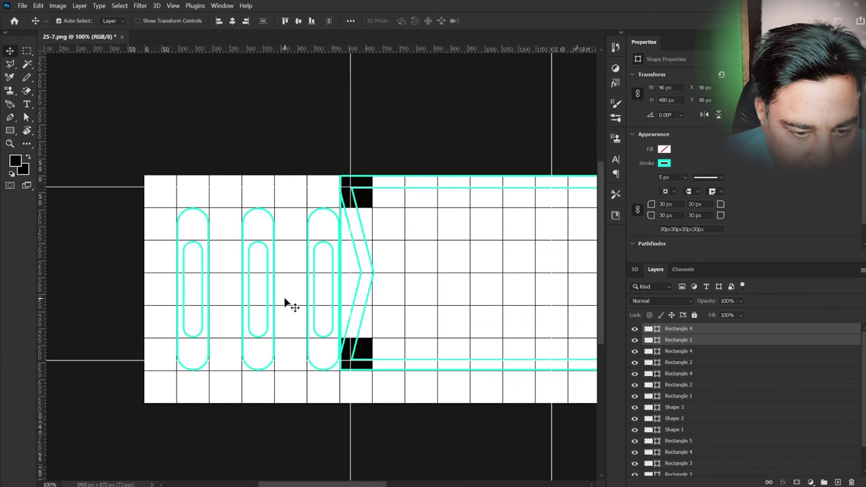
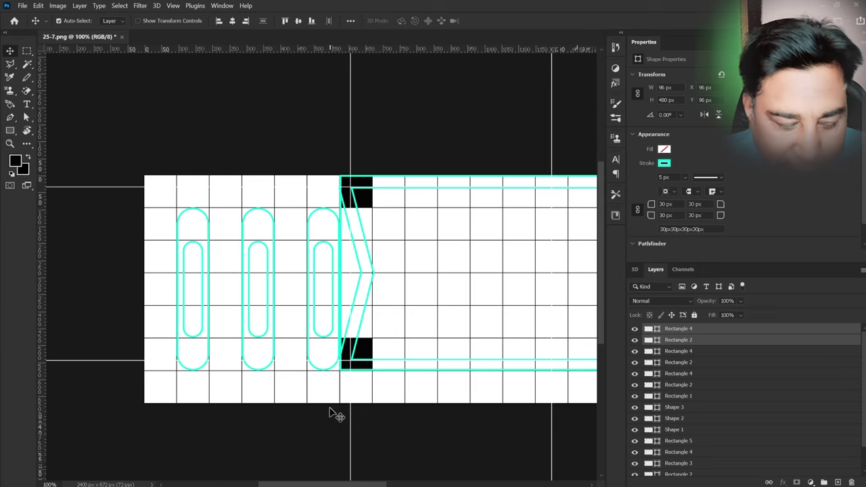
Step: Inspect the spacing between the paperclip shapes at close zoom
key(Left)
scroll(332, 414, up, 2)
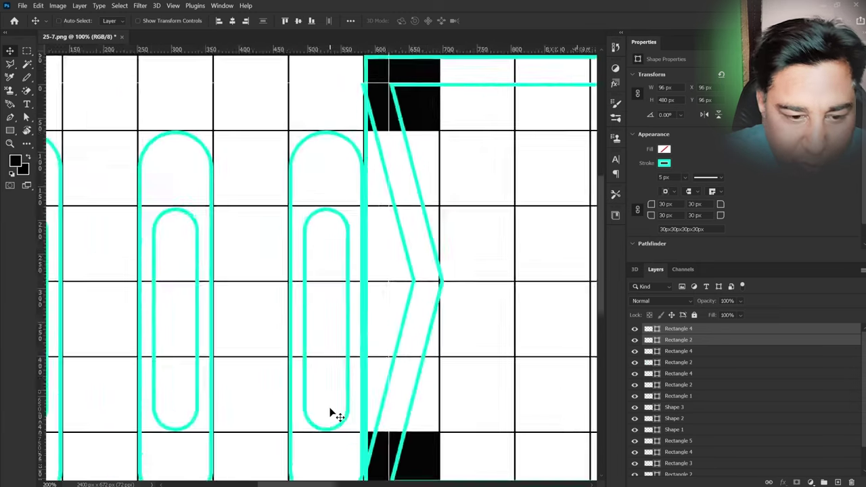
scroll(332, 414, up, 2)
scroll(331, 414, up, 2)
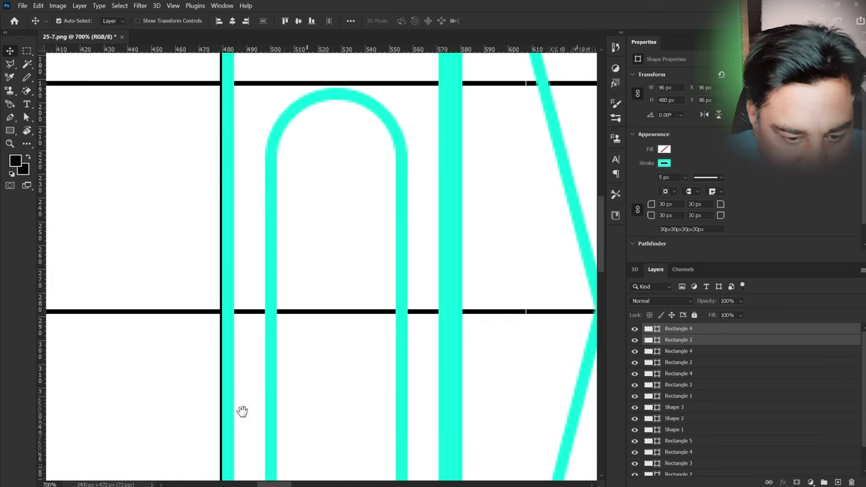
mouse_move(241, 412)
mouse_down()
mouse_move(398, 352)
mouse_move(364, 358)
mouse_up()
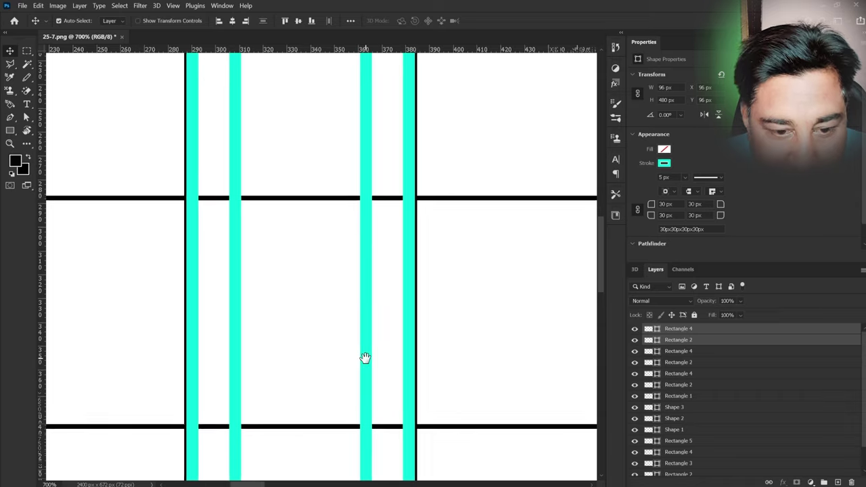
scroll(354, 329, up, 2)
scroll(342, 329, up, 2)
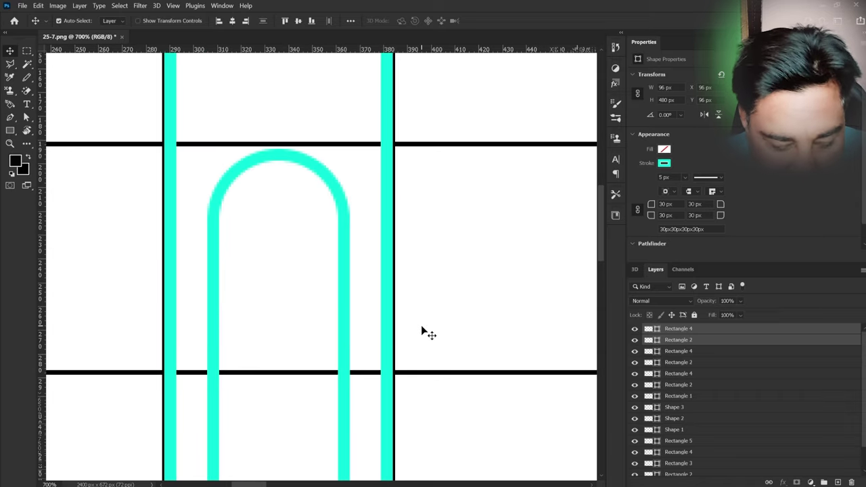
scroll(422, 330, up, 2)
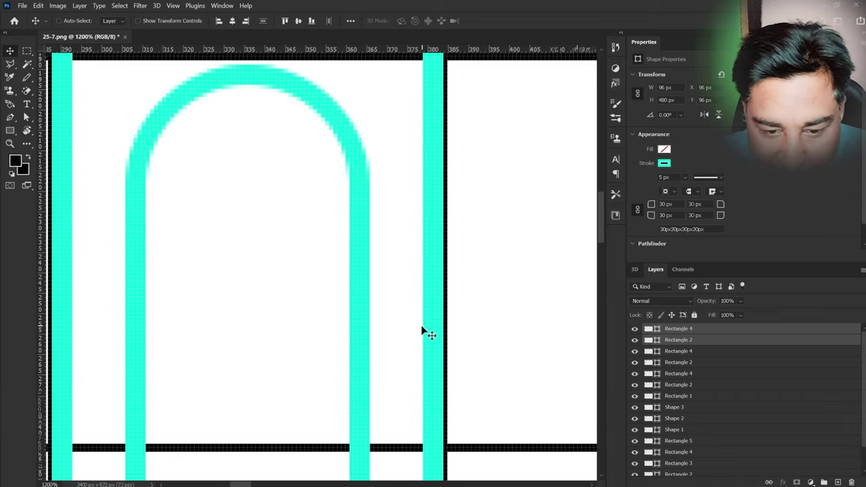
scroll(422, 332, up, 1)
drag(476, 354, 377, 332)
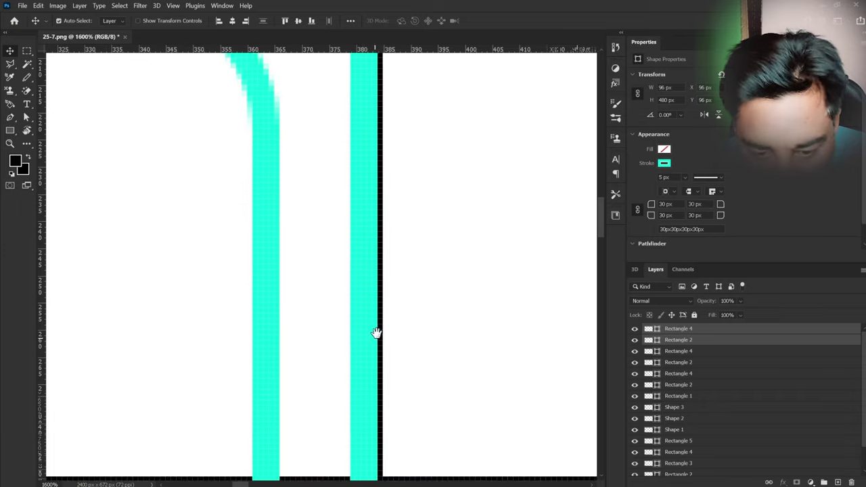
scroll(319, 459, down, 2)
drag(343, 429, 472, 413)
scroll(404, 430, left, 2)
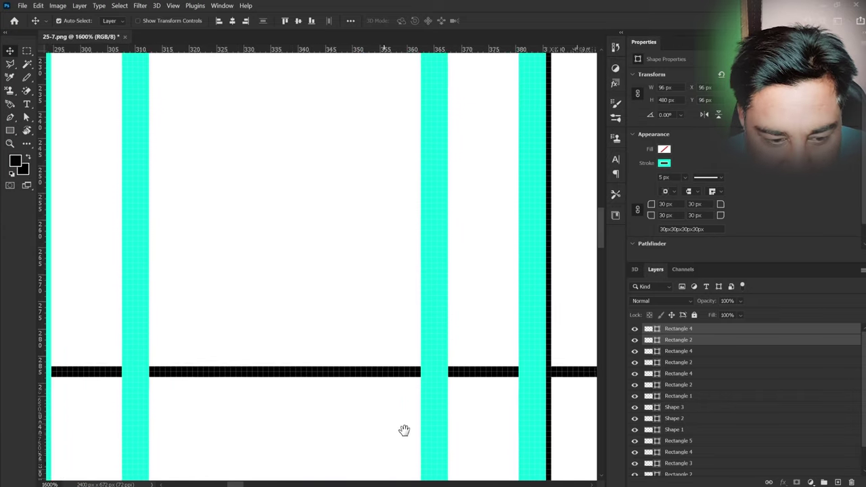
scroll(405, 431, left, 3)
scroll(366, 426, left, 1)
scroll(393, 410, up, 1)
scroll(368, 441, up, 1)
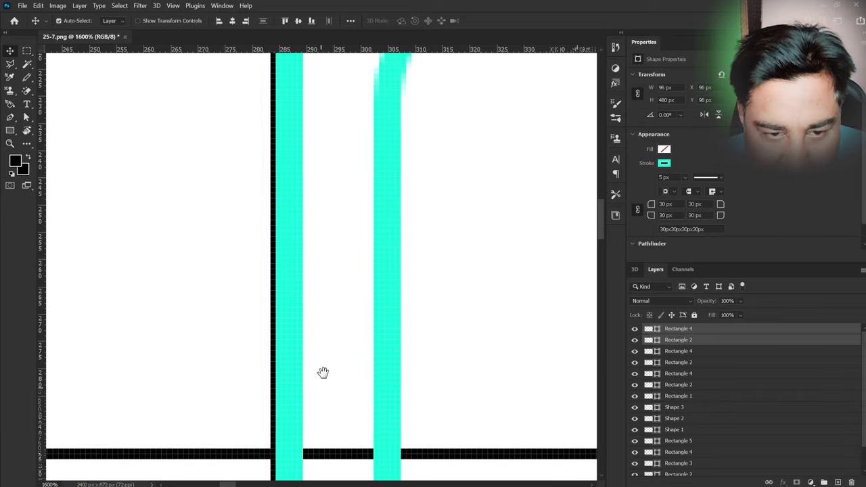
scroll(323, 372, down, 2)
scroll(323, 373, up, 1)
scroll(323, 372, up, 1)
scroll(323, 373, up, 2)
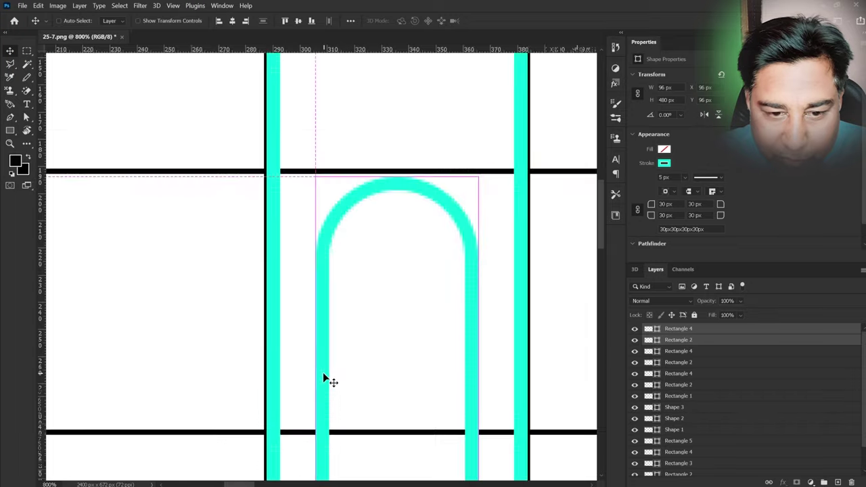
scroll(324, 376, down, 1)
scroll(323, 376, down, 2)
scroll(324, 376, down, 1)
scroll(324, 376, down, 1)
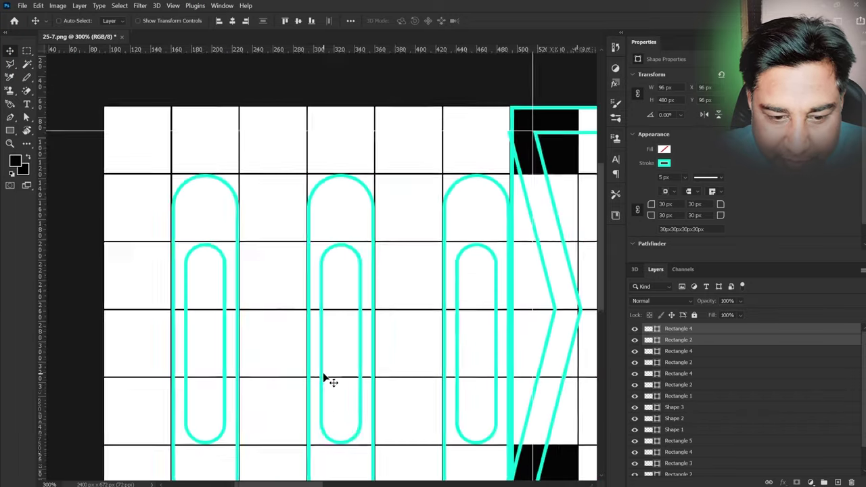
scroll(324, 377, down, 1)
drag(386, 369, 314, 369)
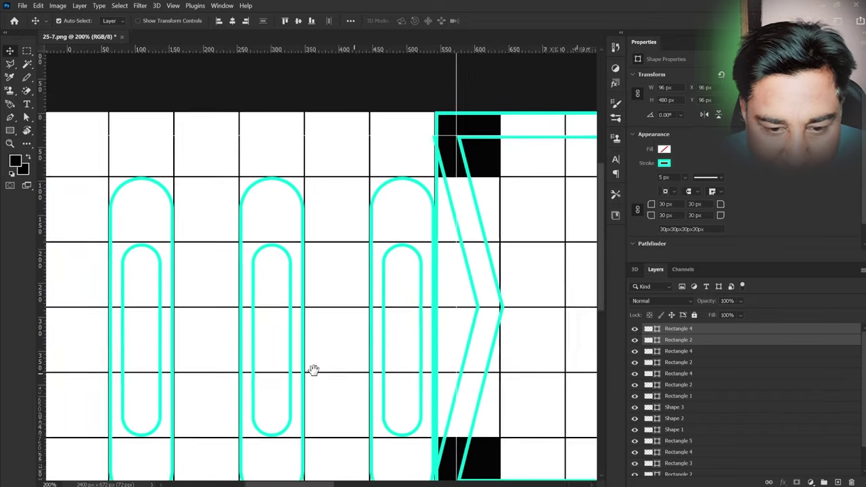
scroll(314, 370, right, 5)
scroll(358, 357, right, 5)
scroll(294, 352, right, 1)
scroll(304, 352, right, 2)
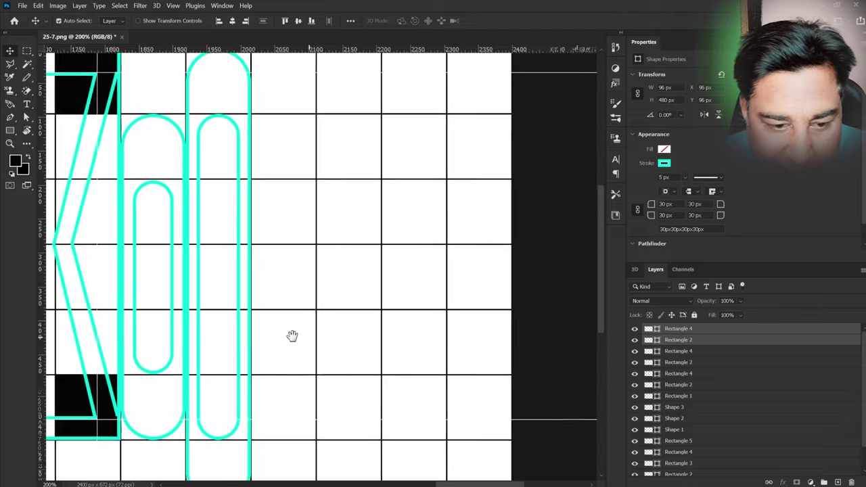
scroll(292, 336, right, 1)
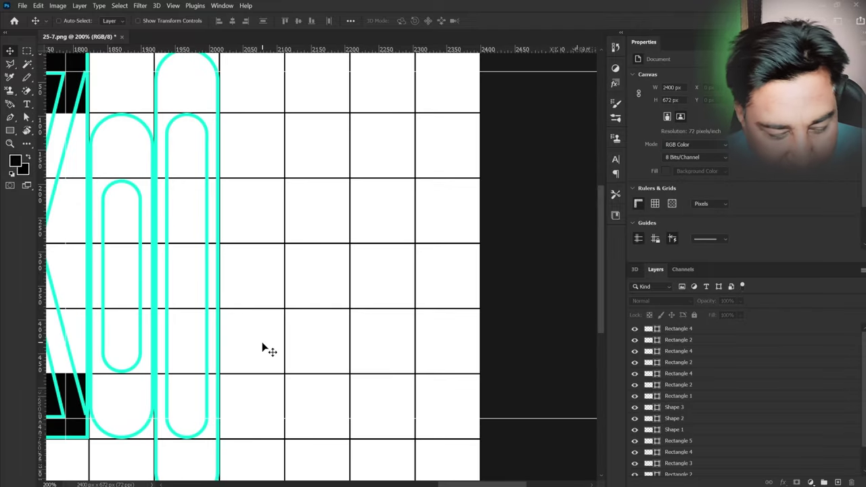
Step: Alt-drag a copy of the paperclip to the right and nudge it into alignment
drag(188, 349, 264, 348)
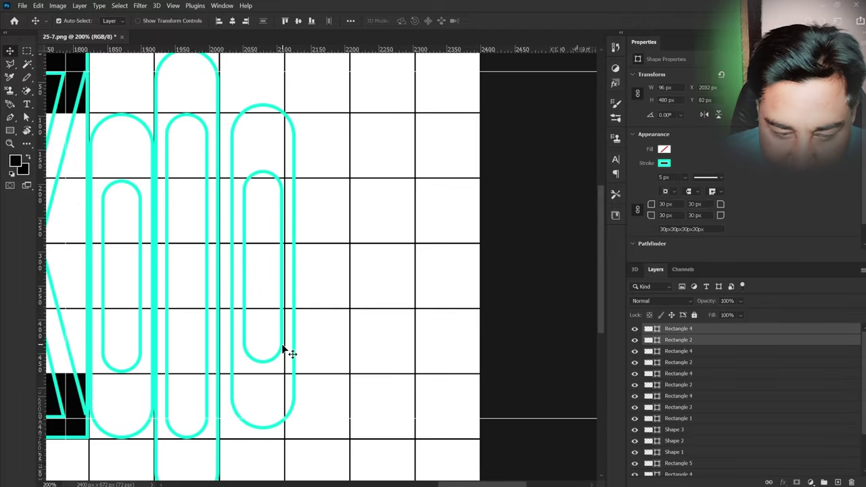
key(Left)
key(Left)
key(Left)
key(Left)
key(Left)
key(Left)
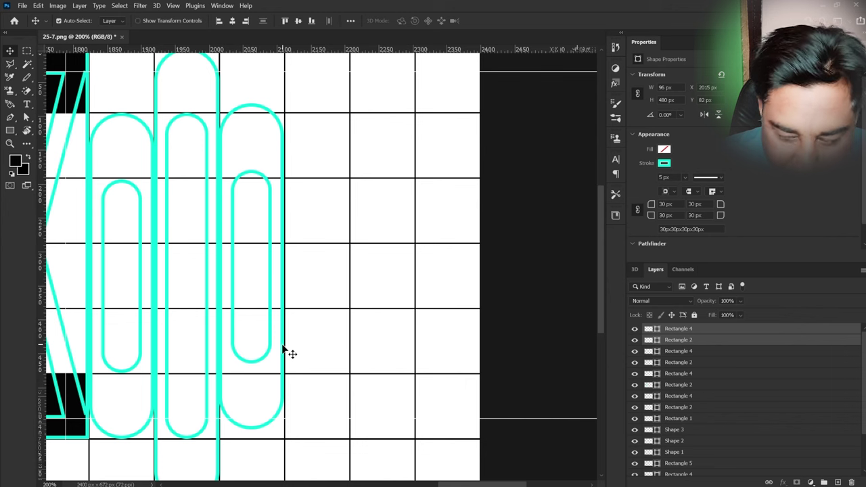
key(Right)
key(Right)
key(Left)
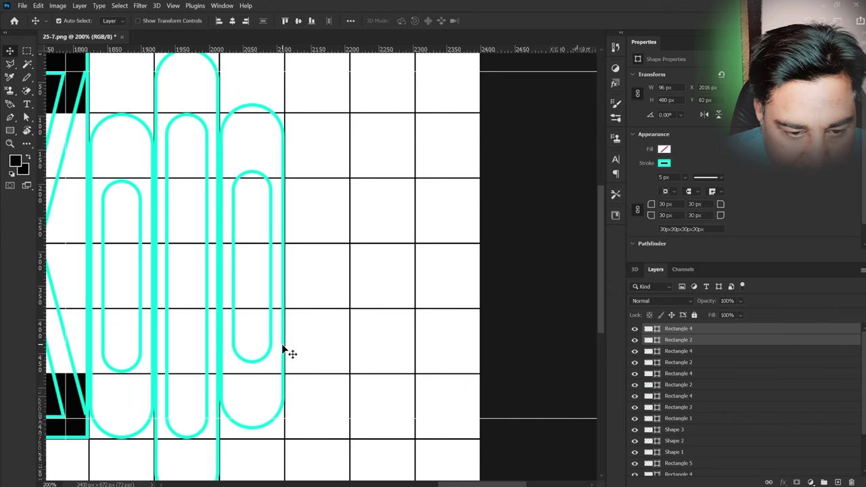
key(Down)
key(Down)
key(Down)
key(Down)
key(Down)
key(Down)
key(Down)
key(Down)
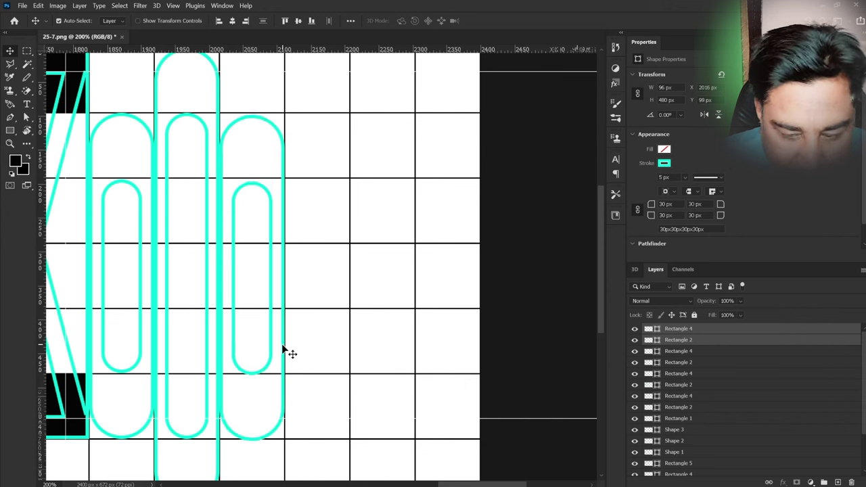
key(Up)
key(Up)
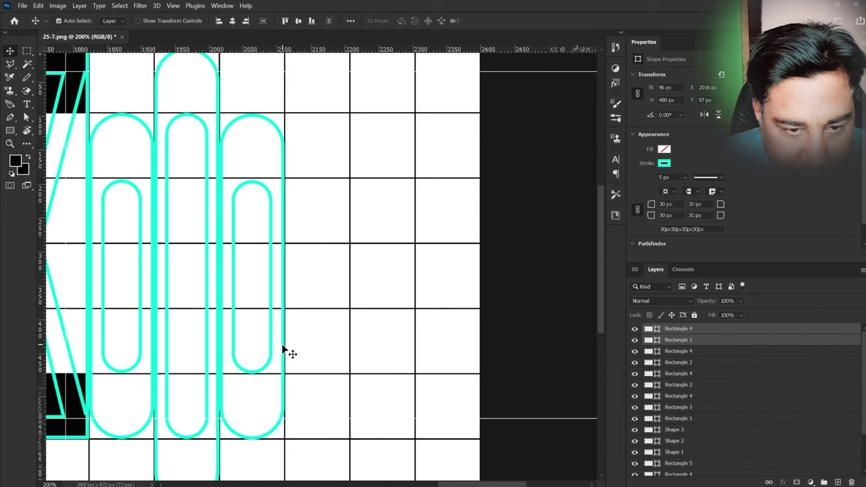
key(Up)
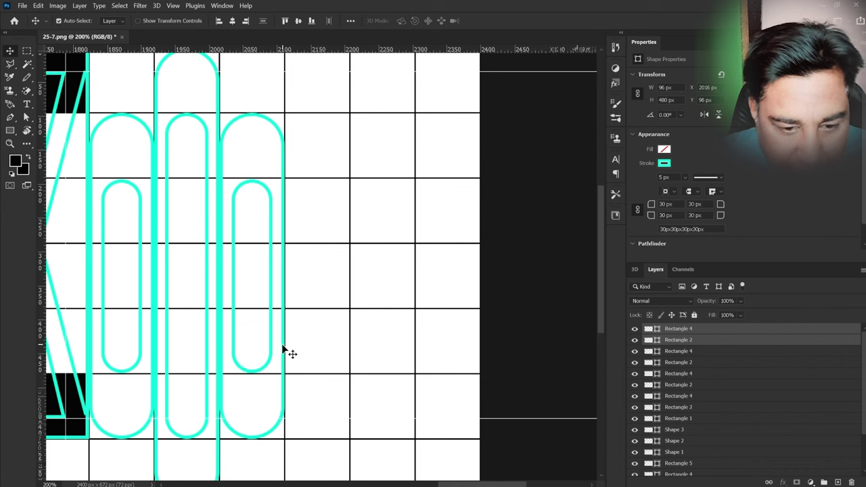
Step: Duplicate the paperclip again and nudge the copy to X 2208, Y 96
key(alt+Up)
key(shift+Right)
key(shift+Up)
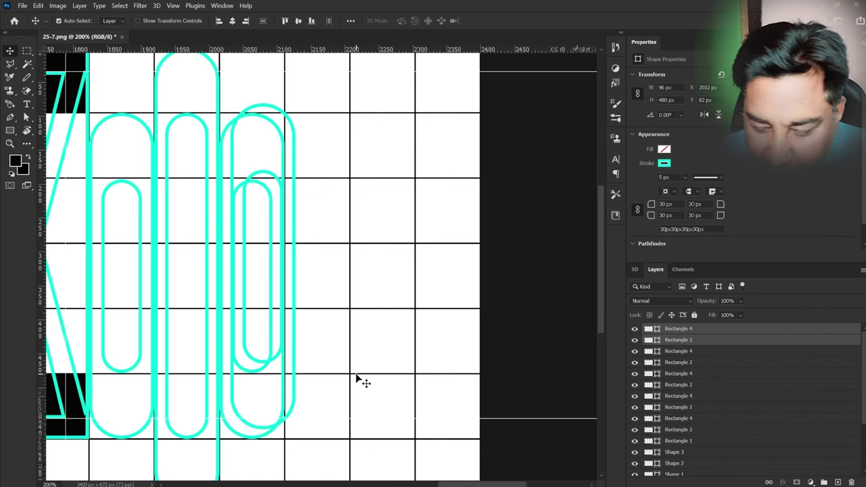
key(Right)
key(Right)
key(Right)
key(Right)
key(Right)
key(Right)
key(Right)
key(Right)
key(Right)
key(Right)
key(Right)
key(Right)
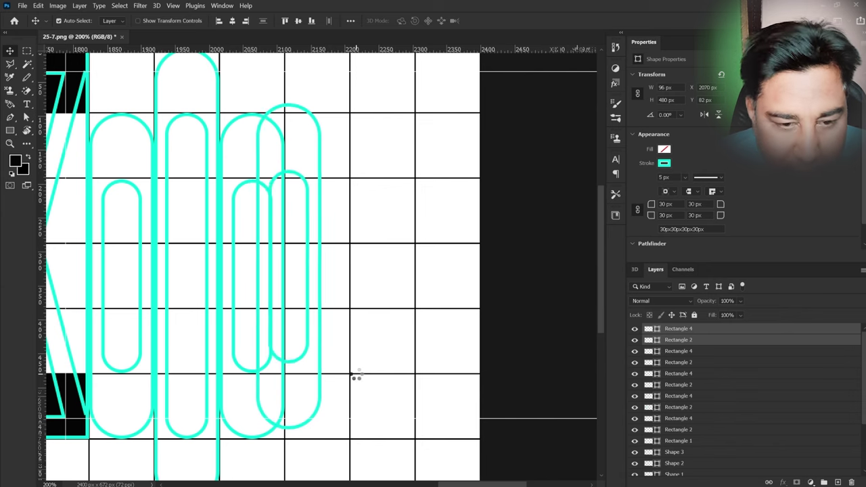
key(Right)
key(Right)
key(Right)
key(Right)
key(Right)
key(Right)
key(Right)
key(Right)
key(Right)
key(Right)
key(Right)
key(Right)
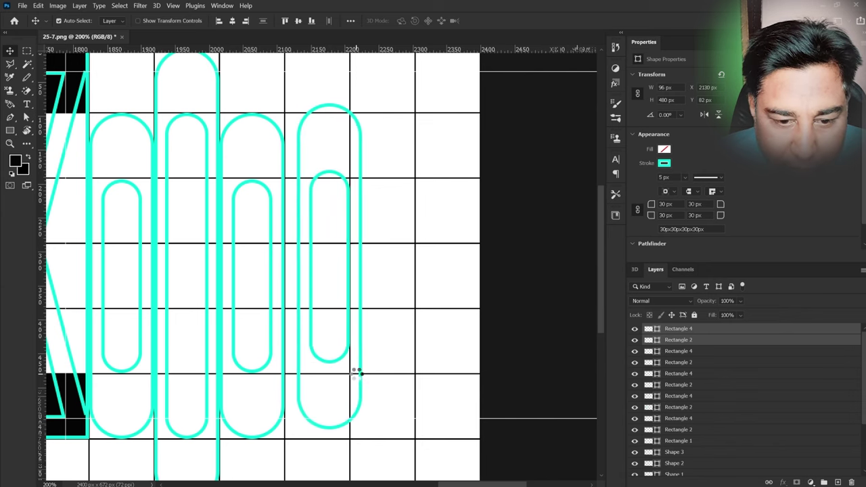
key(Right)
key(Right)
key(Right)
key(Right)
key(Right)
key(Right)
key(Right)
key(Right)
key(Right)
key(Right)
key(Right)
key(Right)
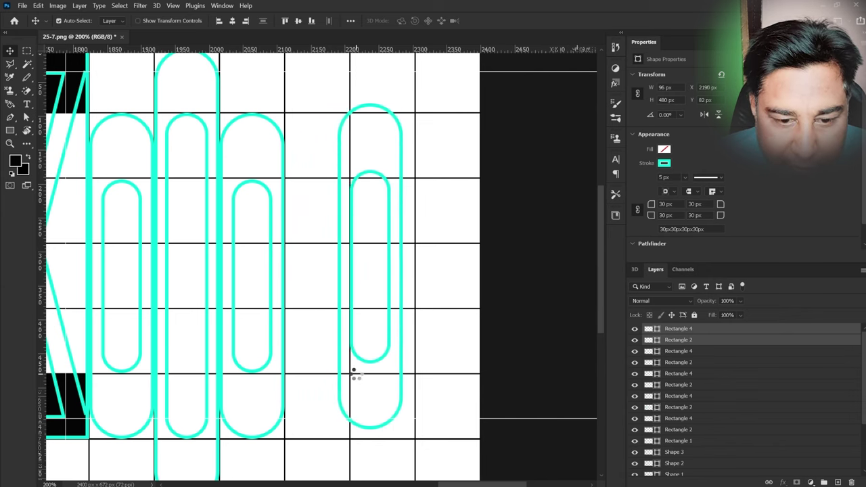
key(Right)
key(Right)
key(Right)
key(Right)
key(Right)
key(Right)
key(Right)
key(Right)
key(Right)
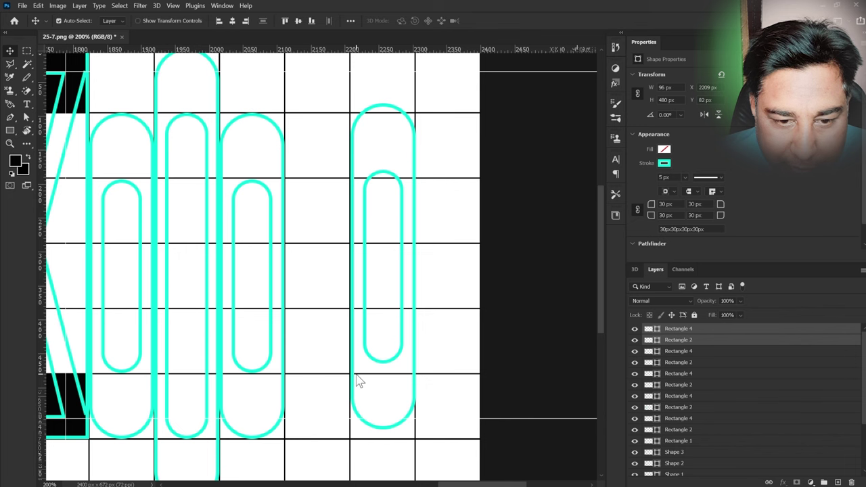
key(Left)
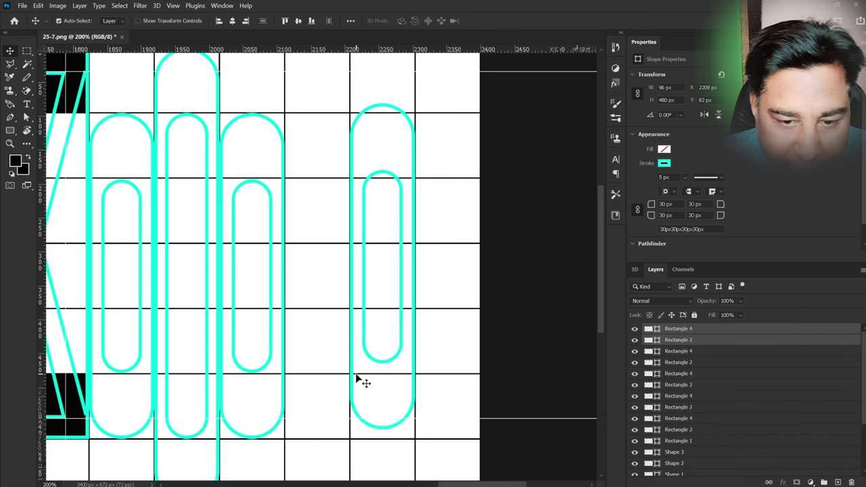
key(Down)
key(Down)
key(Down)
key(Down)
key(Down)
key(Down)
key(Down)
key(Down)
key(Down)
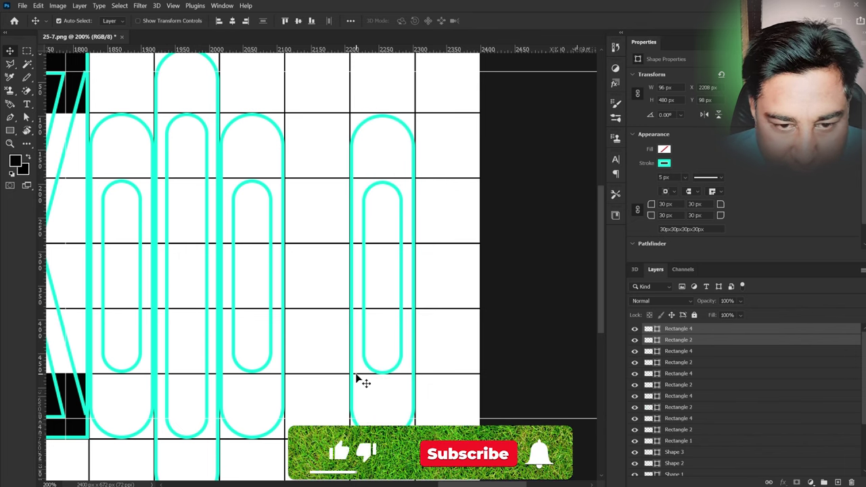
key(Up)
key(Up)
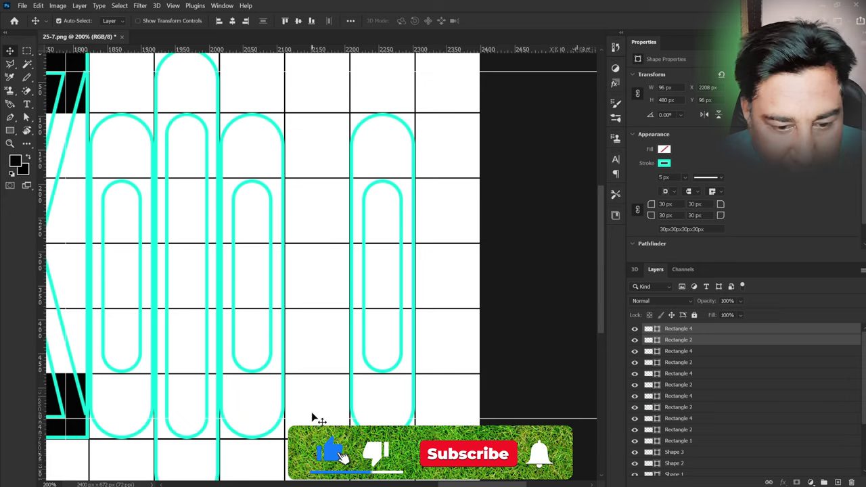
scroll(320, 411, left, 3)
scroll(321, 412, down, 1)
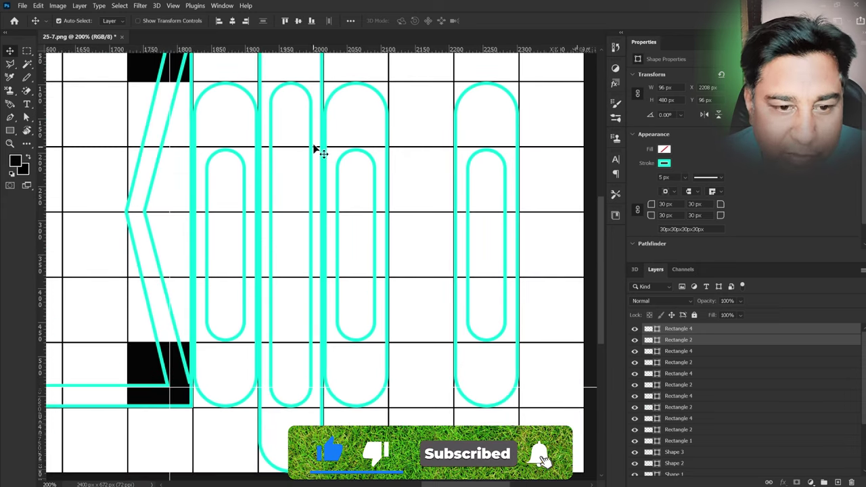
Step: Select the lower paperclip's two outlines and duplicate them, shifting the copy right
click(339, 416)
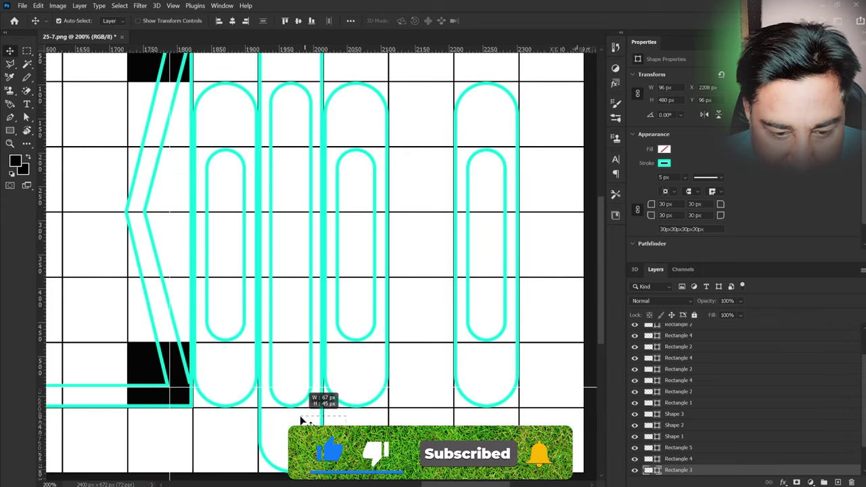
click(344, 445)
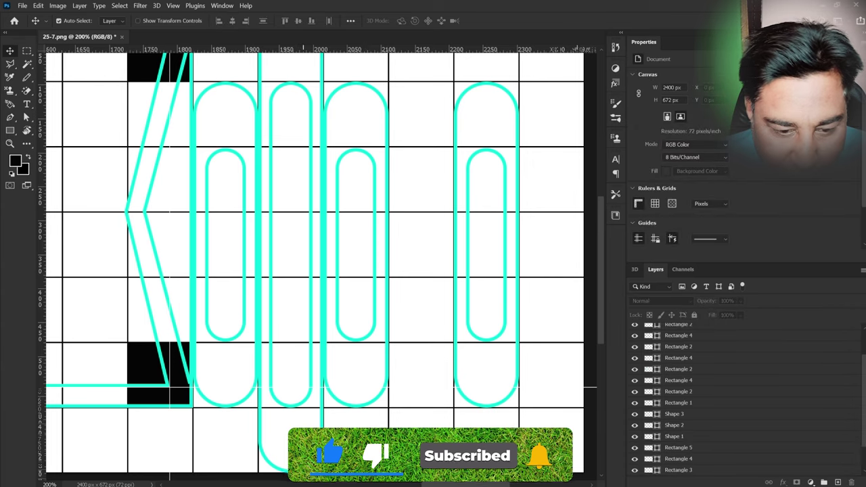
scroll(318, 419, down, 1)
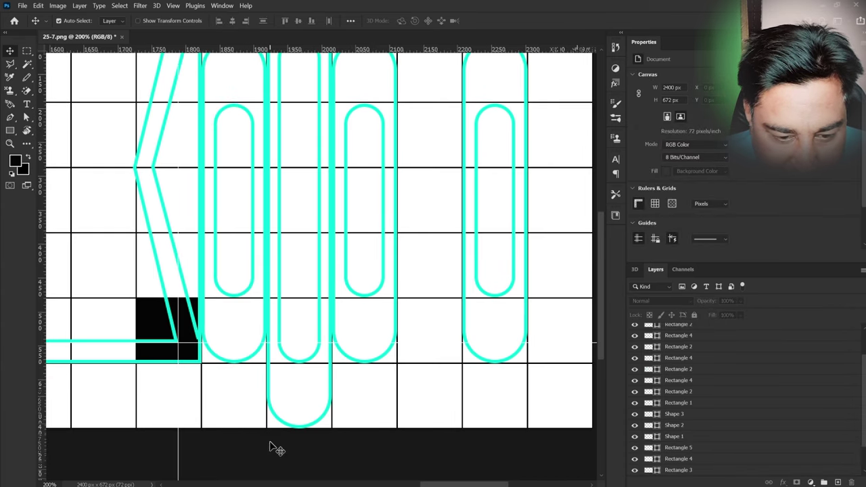
mouse_move(269, 442)
mouse_down()
mouse_move(310, 340)
mouse_move(317, 349)
mouse_up()
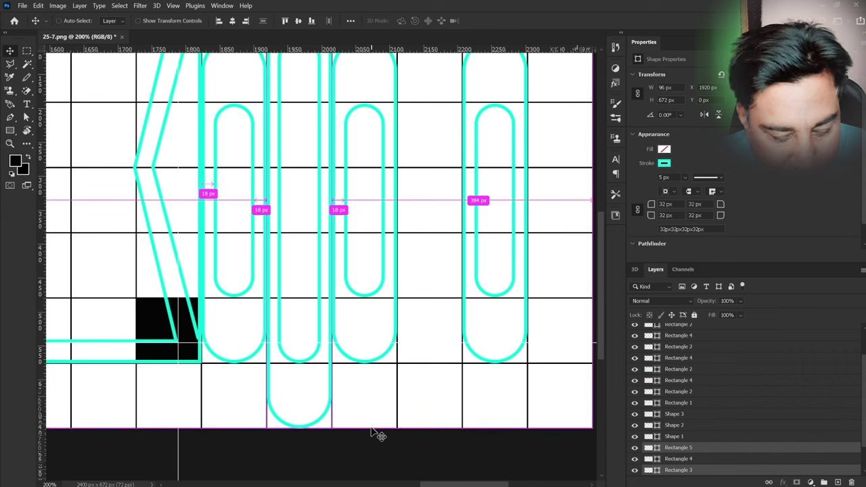
drag(406, 414, 336, 379)
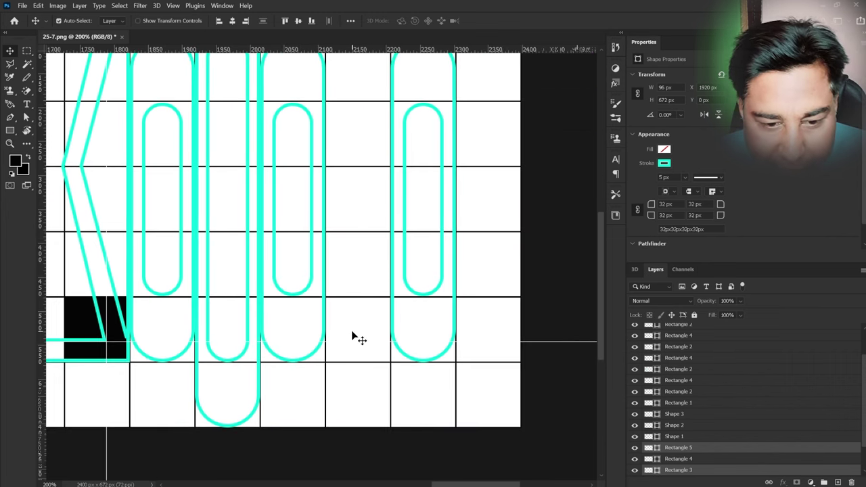
key(ctrl+v)
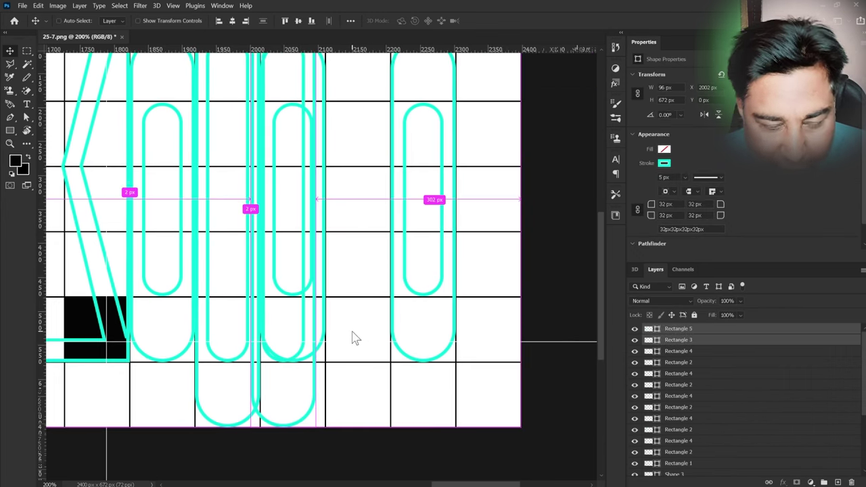
key(shift+Right)
key(shift+Right)
key(shift+Right)
key(shift+Right)
key(shift+Right)
key(shift+Right)
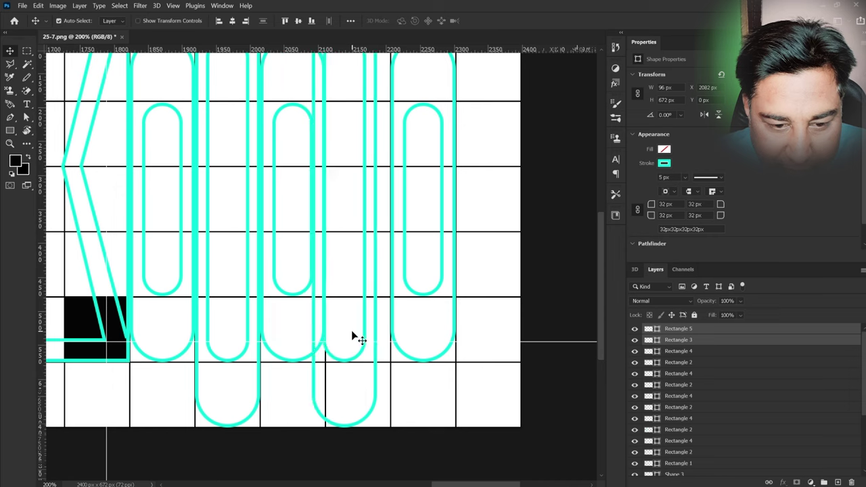
key(shift+Right)
key(shift+Right)
key(shift+Right)
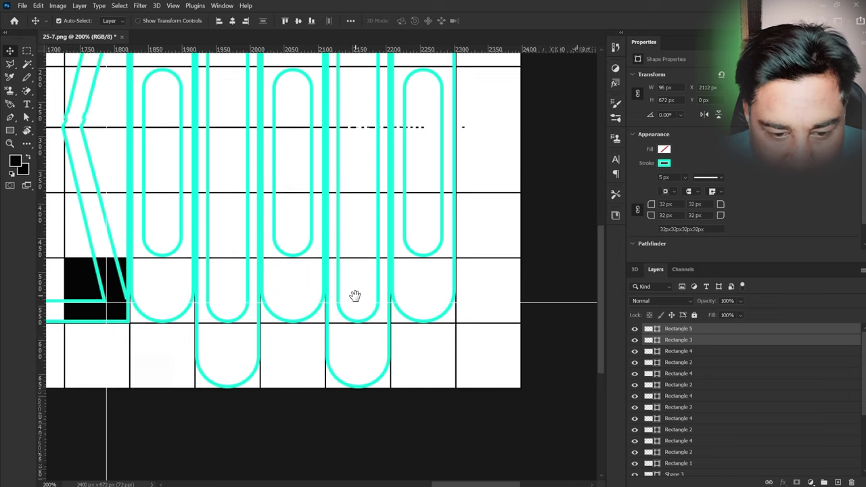
Step: Duplicate the paperclip again and place the copy at X 2304 on the right edge
scroll(354, 283, up, 10)
mouse_move(353, 283)
mouse_down()
mouse_move(343, 292)
mouse_move(294, 265)
mouse_up()
drag(427, 315, 385, 310)
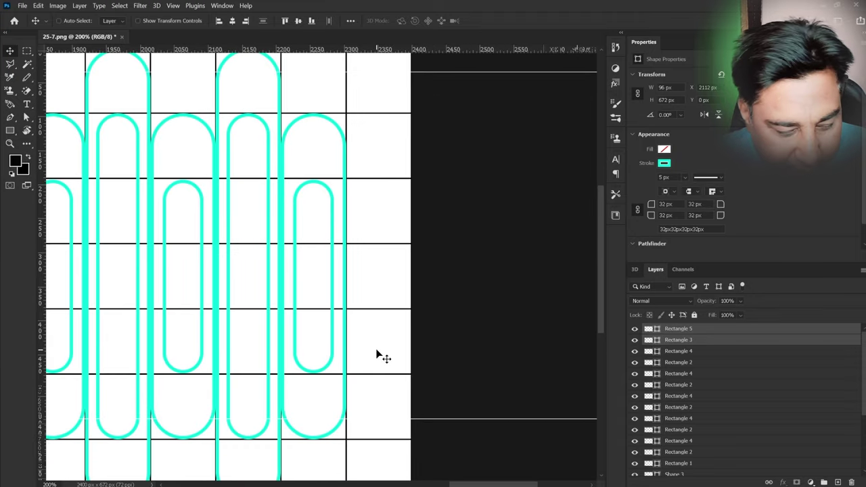
key(alt+shift+Left)
key(alt+shift+Left)
key(alt+shift+Left)
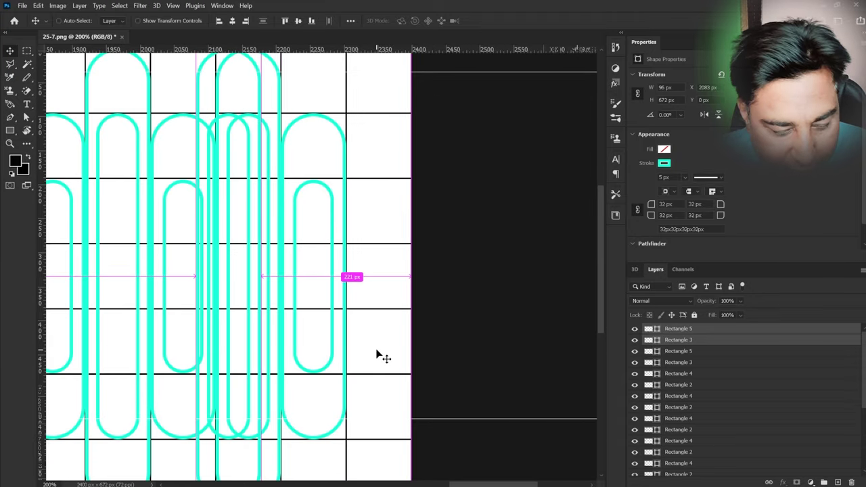
key(shift+Right)
key(shift+Right)
key(shift+Right)
key(shift+Right)
key(shift+Right)
key(shift+Right)
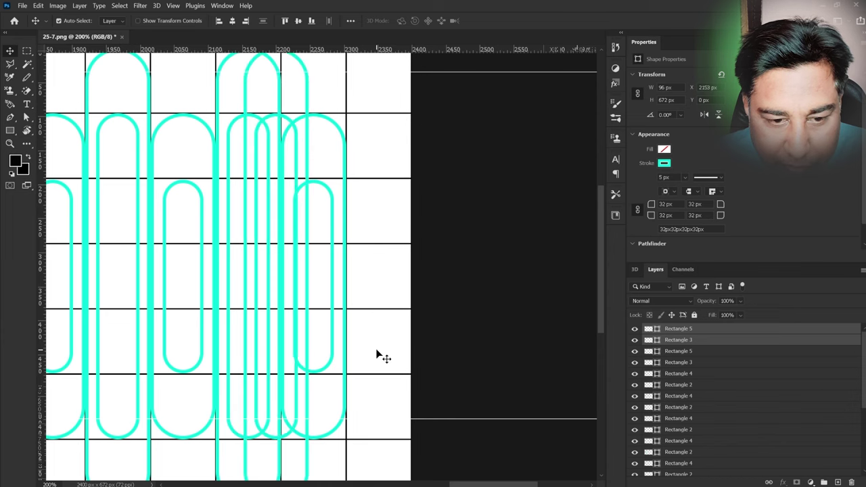
key(shift+Right)
key(shift+Right)
key(shift+Right)
key(shift+Right)
key(shift+Right)
key(shift+Right)
key(shift+Right)
key(shift+Right)
key(shift+Right)
key(shift+Right)
key(shift+Right)
key(shift+Right)
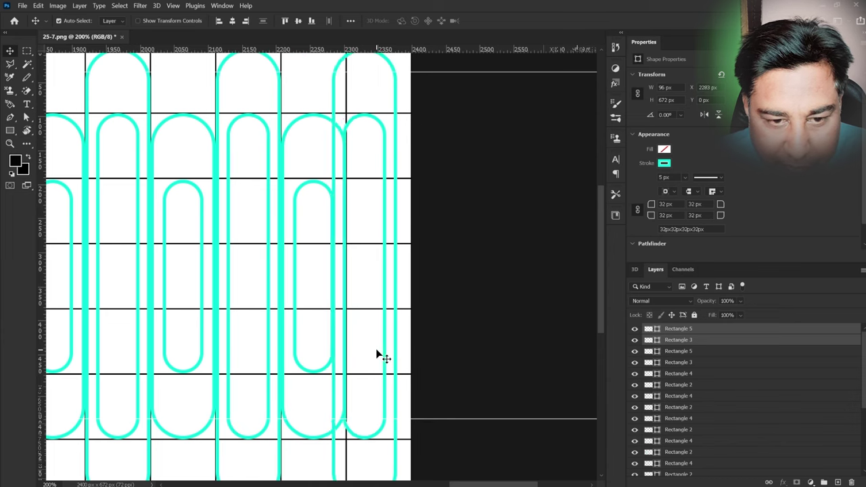
key(shift+Right)
key(shift+Right)
key(Right)
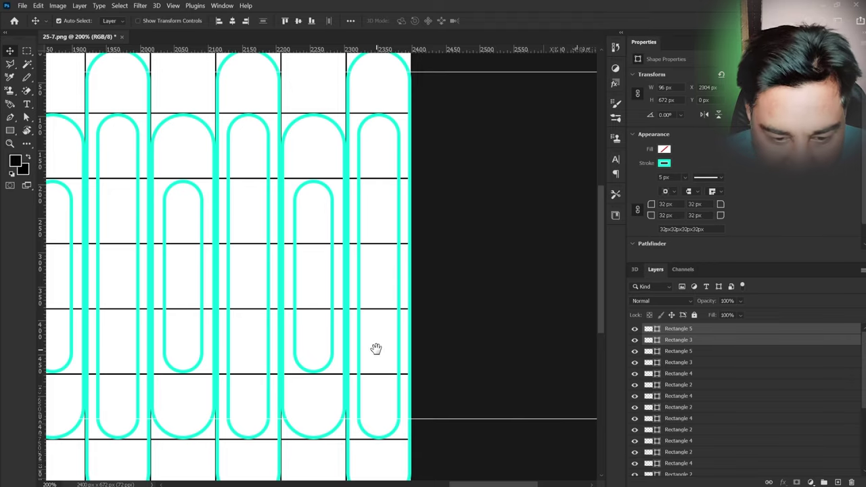
Step: Make an offset paperclip copy at the banner's left end and place it at X 384
scroll(364, 413, down, 3)
scroll(402, 362, left, 3)
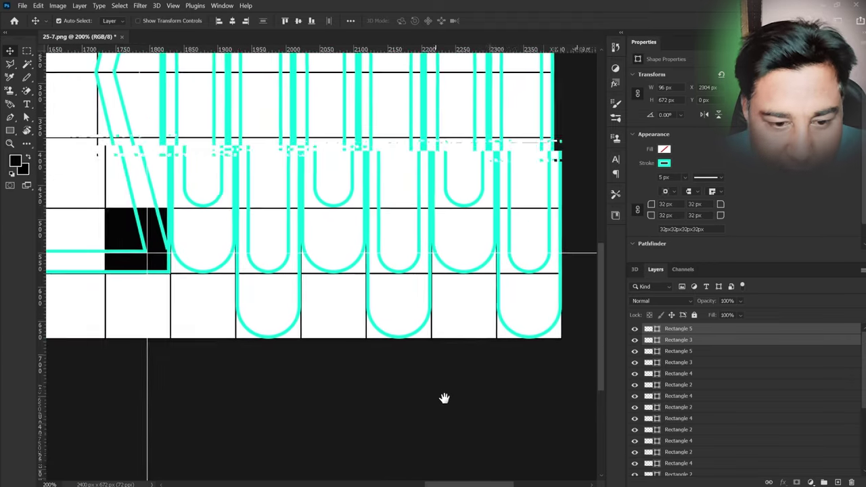
scroll(444, 399, left, 3)
scroll(426, 383, left, 2)
scroll(286, 367, left, 6)
scroll(287, 368, up, 1)
scroll(437, 387, left, 2)
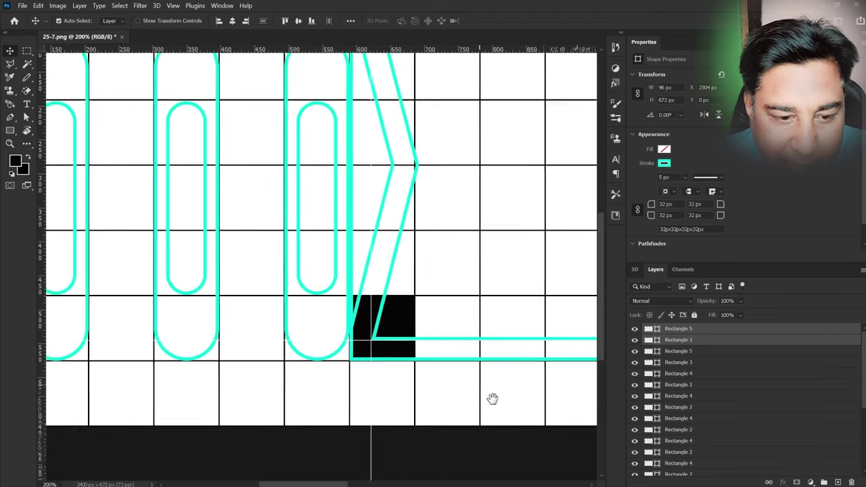
scroll(494, 400, left, 1)
scroll(371, 407, left, 4)
scroll(371, 406, up, 1)
click(386, 350)
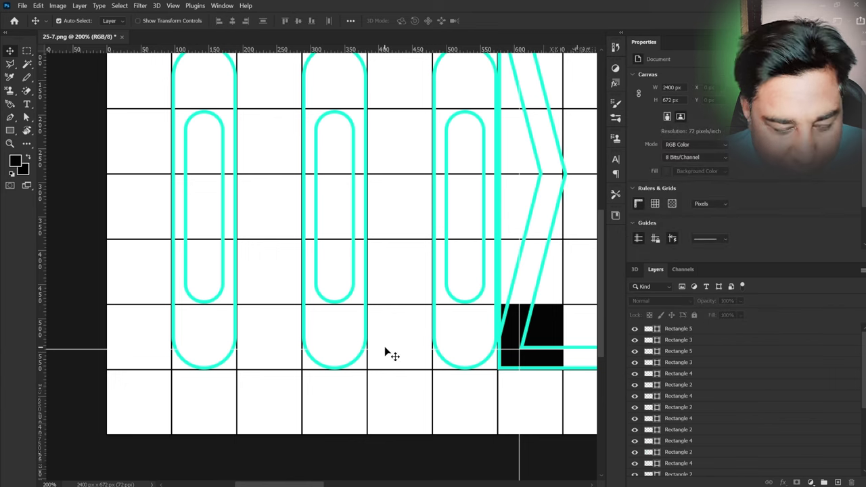
key(ctrl+z)
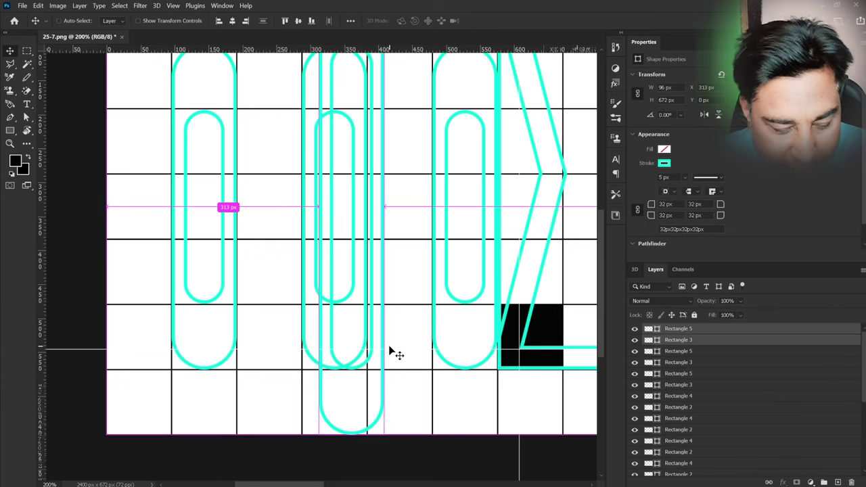
key(Right)
key(Right)
key(Right)
key(Right)
key(Right)
key(Right)
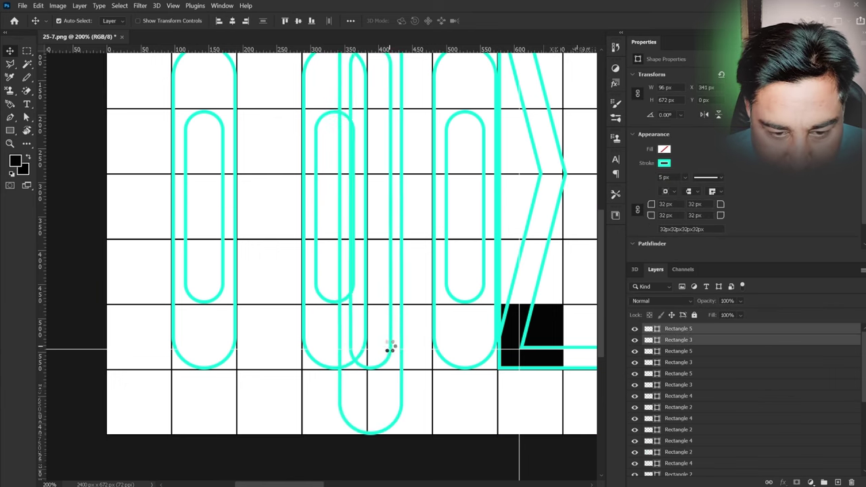
key(Right)
key(Right)
key(Right)
key(Right)
key(Right)
key(Right)
key(Right)
key(Right)
key(Right)
key(Right)
key(Right)
key(Right)
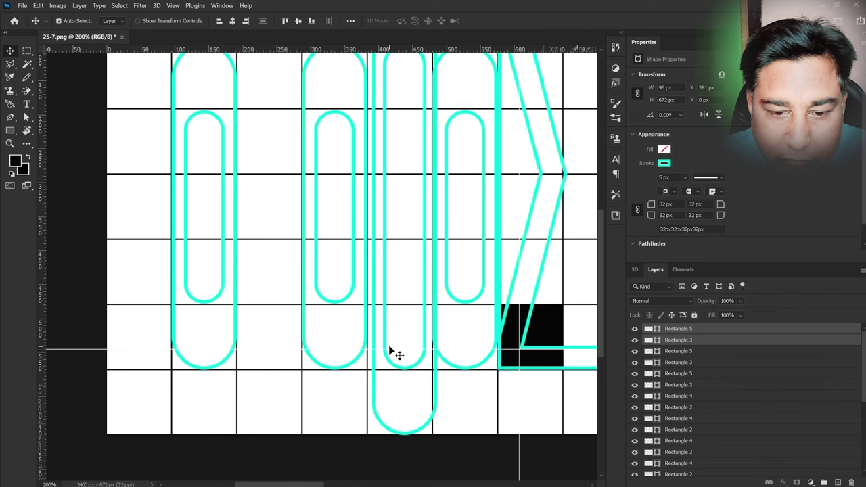
key(Left)
key(Left)
key(Left)
key(Left)
key(Left)
key(Left)
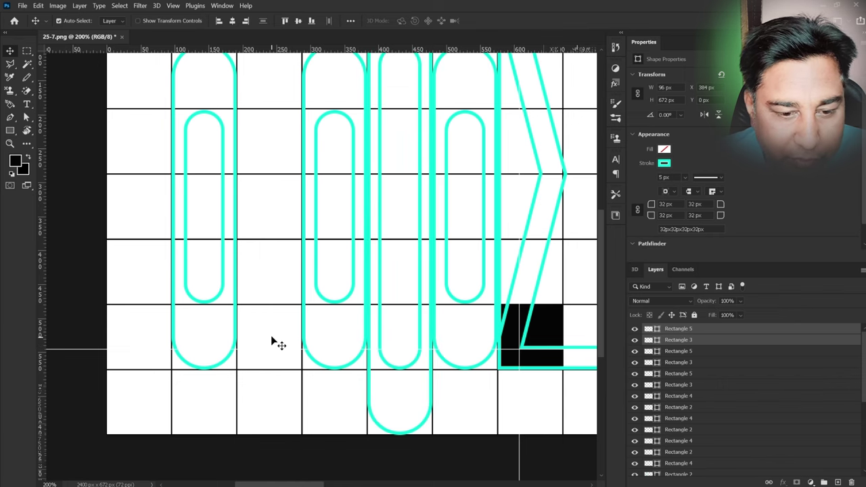
Step: Add another paperclip copy and slide it left to X 192
key(ctrl+v)
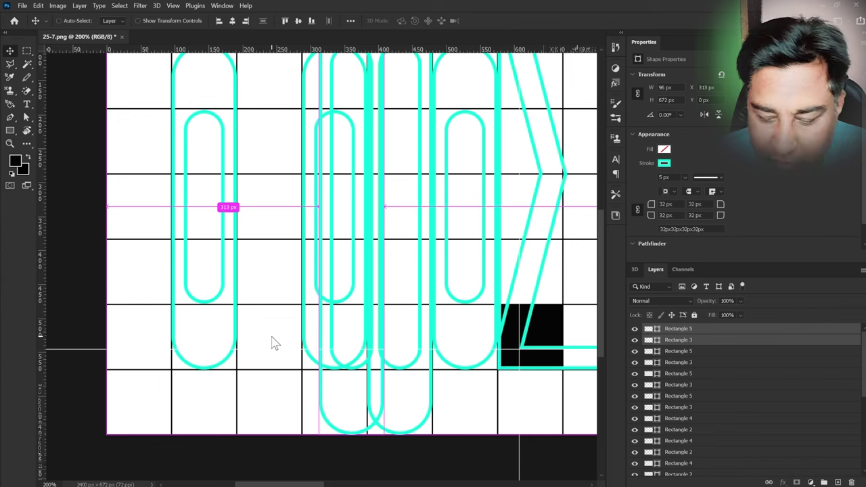
key(Left)
key(Left)
key(Left)
key(Left)
key(Left)
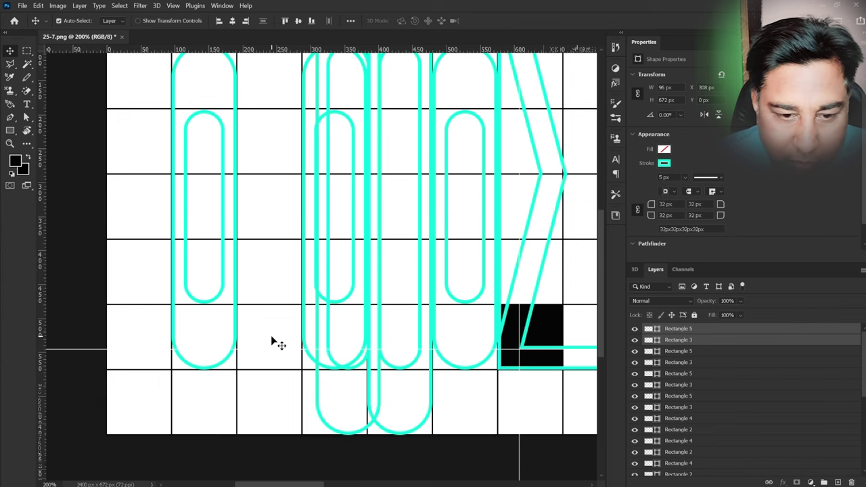
key(Left)
key(Left)
key(Left)
key(Left)
key(Left)
key(Left)
key(Left)
key(Left)
key(Left)
key(Left)
key(Left)
key(Left)
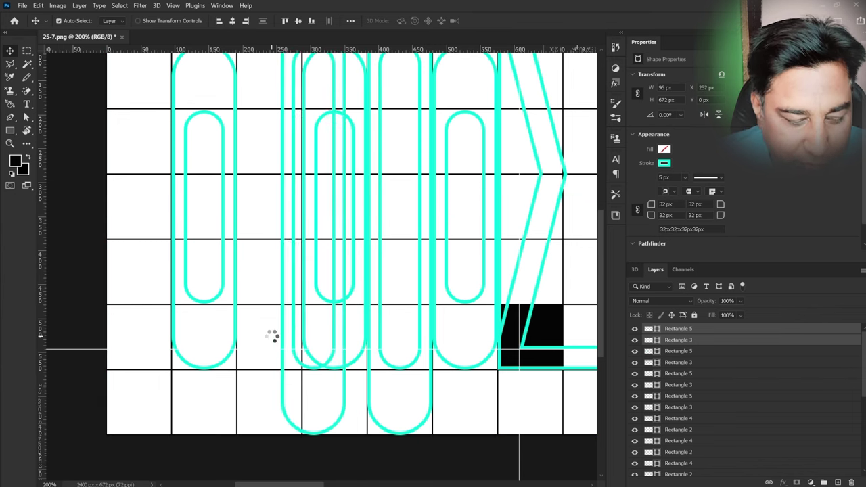
key(Left)
key(Left)
key(Left)
key(Left)
key(Left)
key(Left)
key(Left)
key(Left)
key(Left)
key(Left)
key(Left)
key(Left)
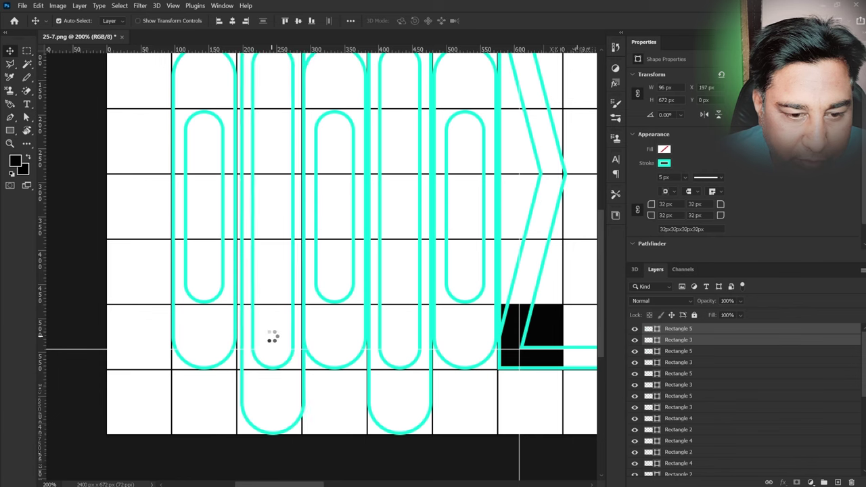
key(Left)
key(Left)
key(Left)
key(Left)
key(Left)
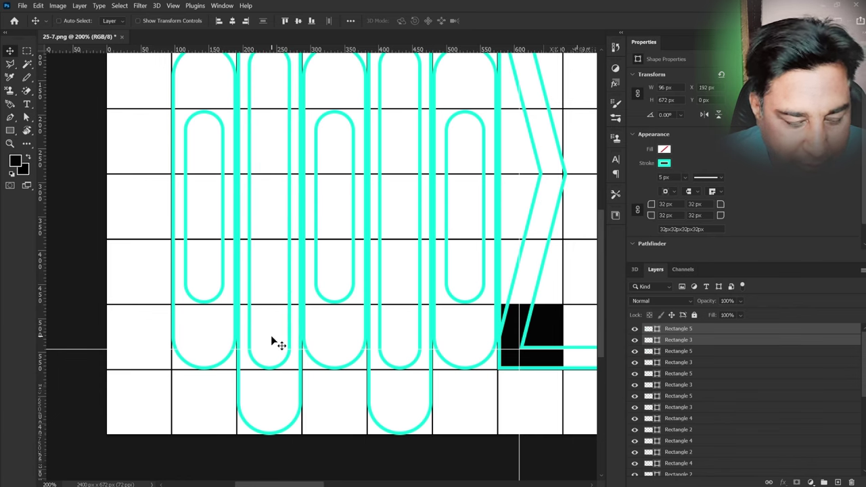
key(ctrl+v)
Step: Move the last paperclip copy flush against the left canvas edge at X 0
key(Left)
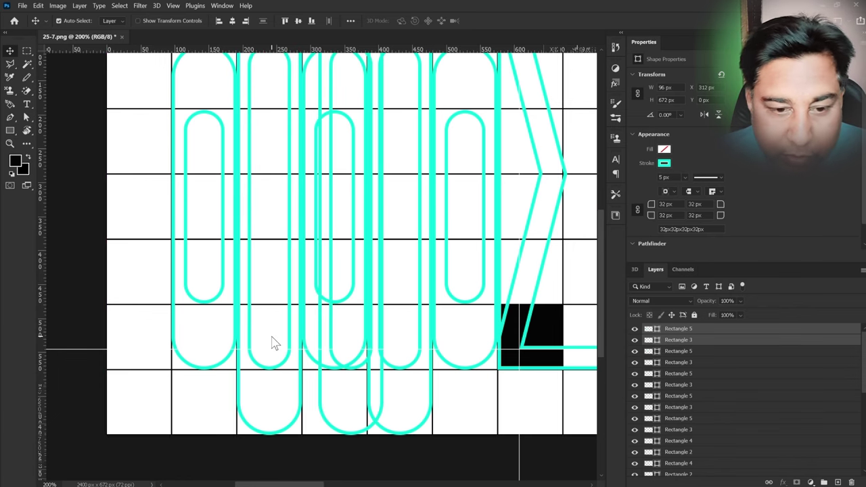
key(Left)
key(Left)
key(Left)
key(shift+Left)
key(shift+Left)
key(shift+Left)
key(shift+Left)
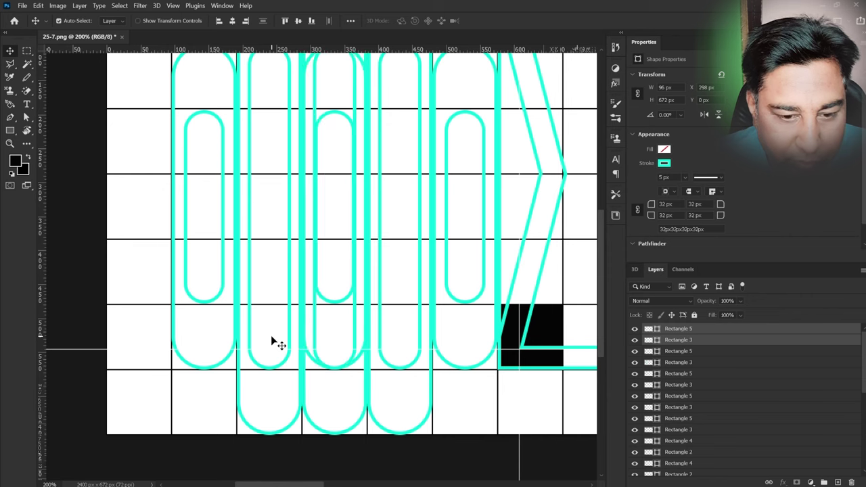
key(shift+Left)
key(shift+Left)
key(shift+Left)
key(shift+Left)
key(shift+Left)
key(shift+Left)
key(shift+Left)
key(shift+Left)
key(shift+Left)
key(shift+Left)
key(shift+Left)
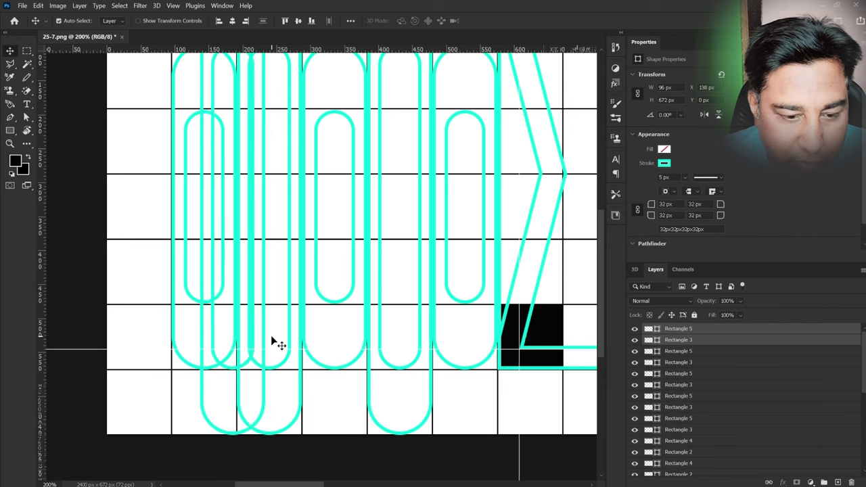
key(shift+Left)
key(shift+Left)
key(shift+Left)
key(shift+Left)
key(shift+Left)
key(shift+Left)
key(shift+Left)
key(shift+Left)
key(shift+Left)
key(shift+Left)
key(shift+Left)
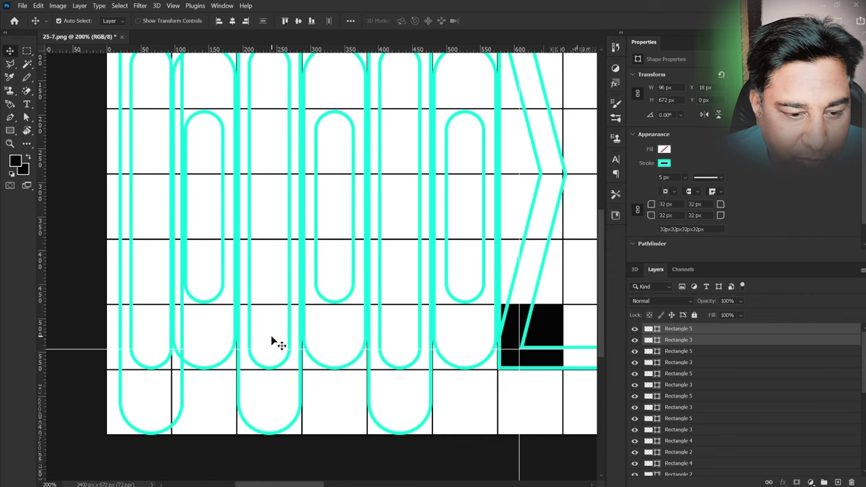
key(shift+Left)
key(shift+Left)
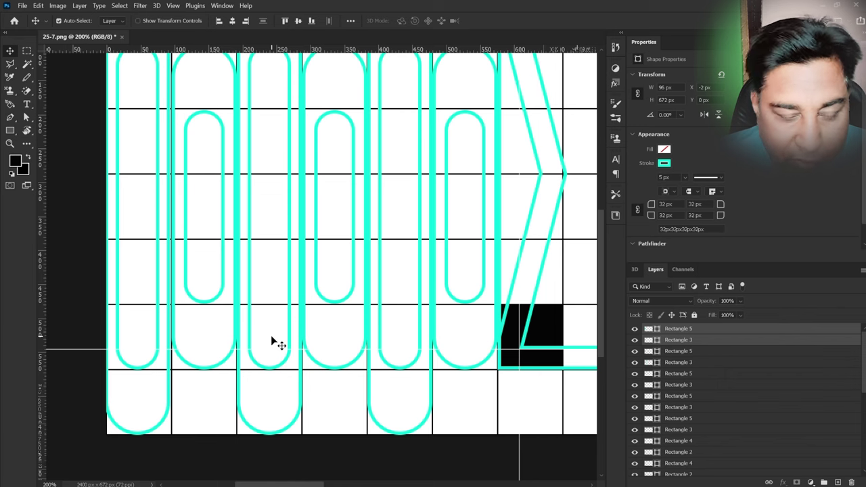
key(Right)
key(Right)
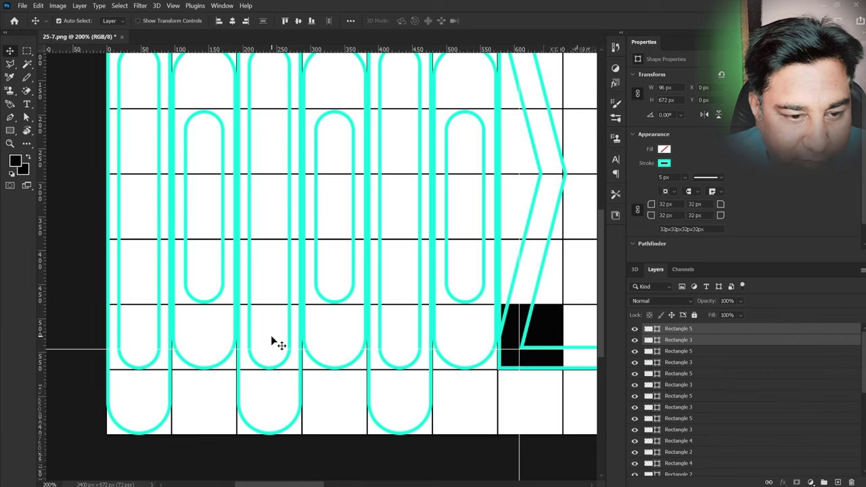
scroll(257, 352, up, 3)
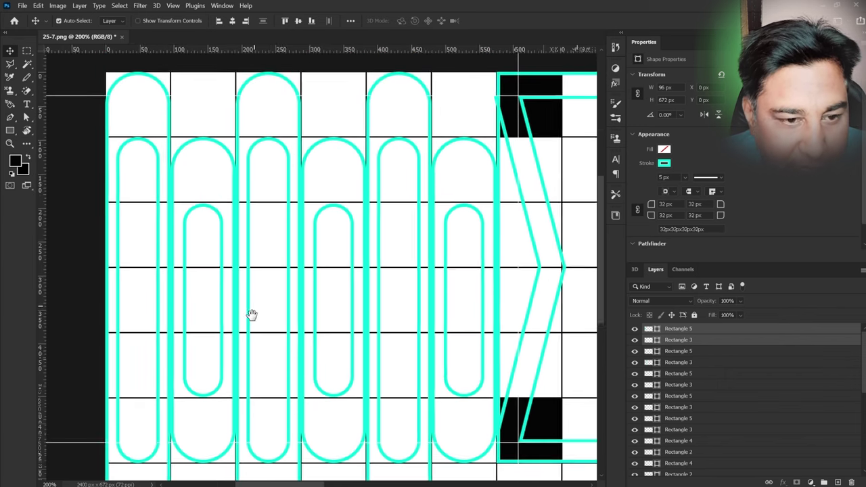
mouse_move(252, 315)
mouse_down()
mouse_move(247, 352)
mouse_move(226, 292)
mouse_up()
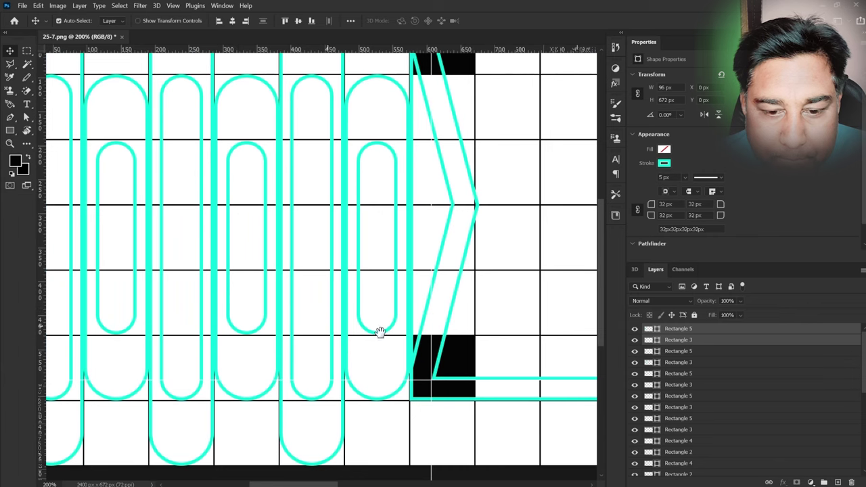
drag(461, 305, 400, 400)
drag(424, 363, 393, 350)
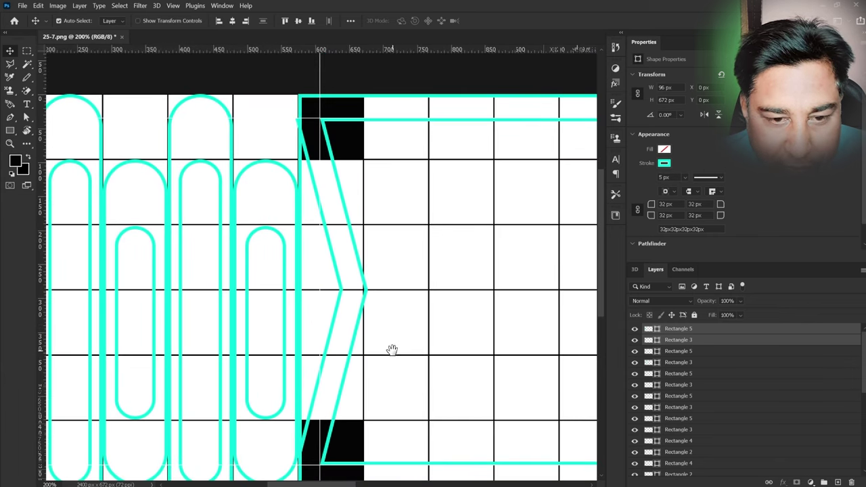
scroll(398, 395, down, 8)
scroll(381, 338, right, 4)
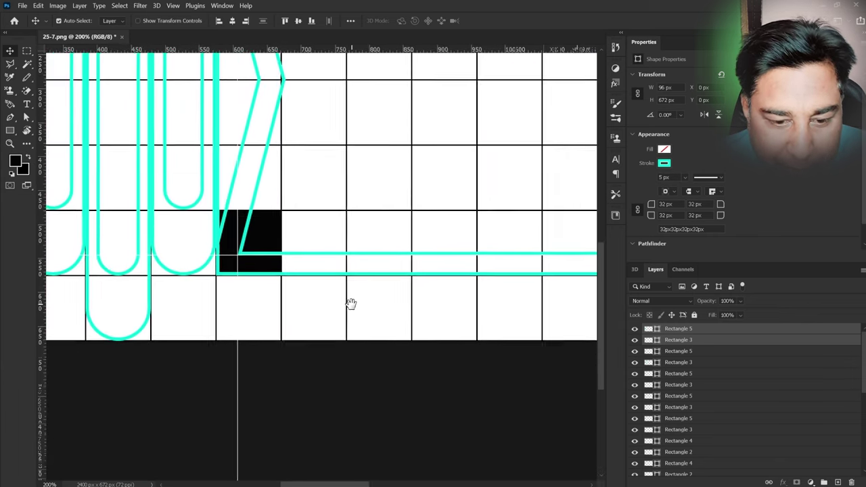
mouse_move(375, 326)
mouse_down()
mouse_move(429, 340)
mouse_move(332, 300)
mouse_up()
scroll(406, 312, right, 3)
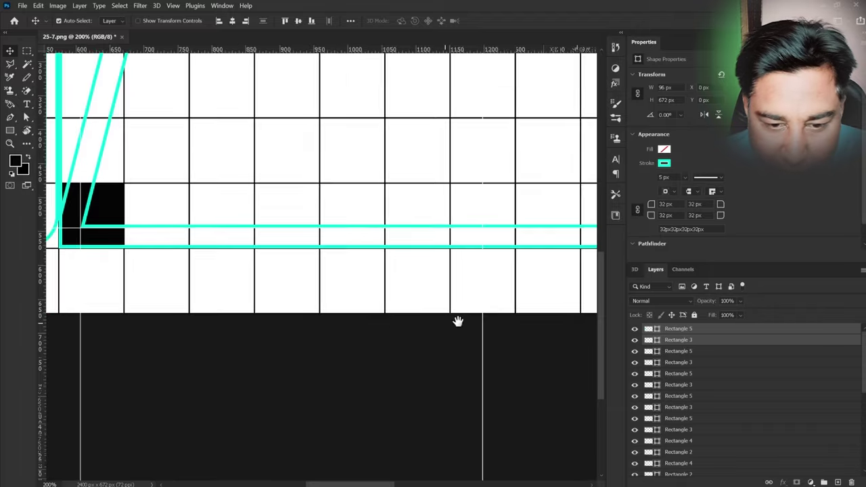
drag(458, 319, 319, 316)
scroll(315, 312, right, 2)
scroll(325, 311, right, 2)
scroll(349, 304, right, 1)
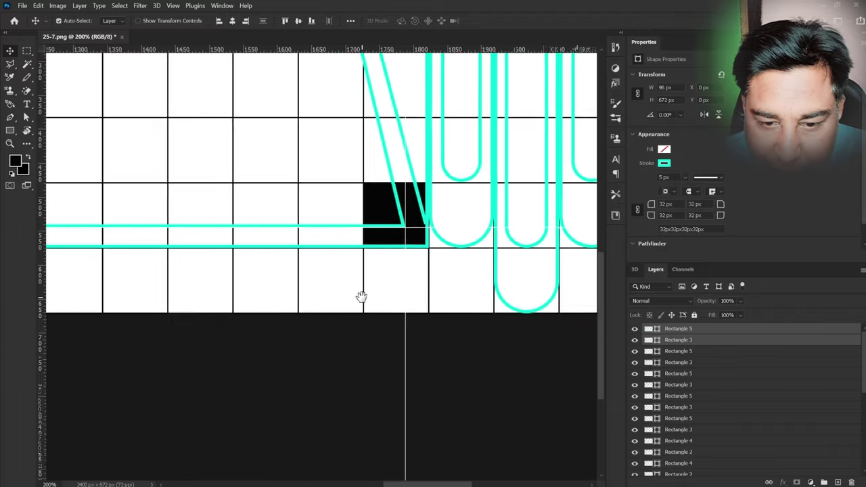
scroll(406, 298, right, 1)
drag(443, 301, 512, 294)
scroll(514, 297, left, 2)
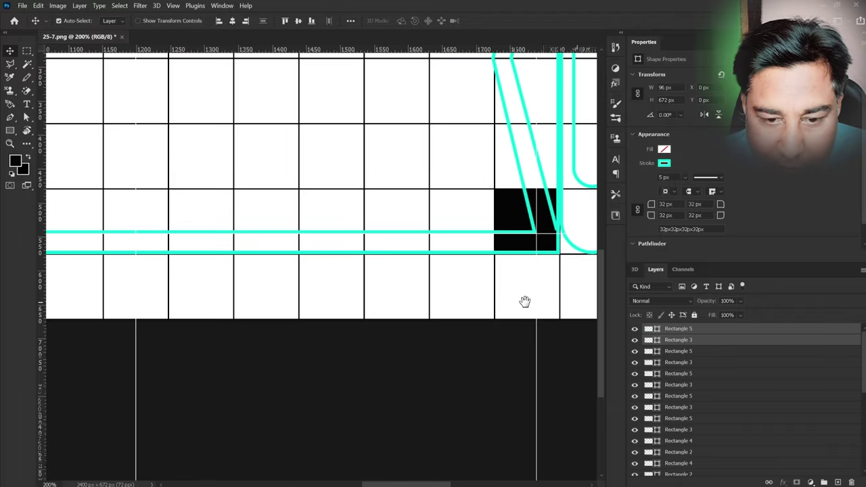
scroll(524, 301, left, 1)
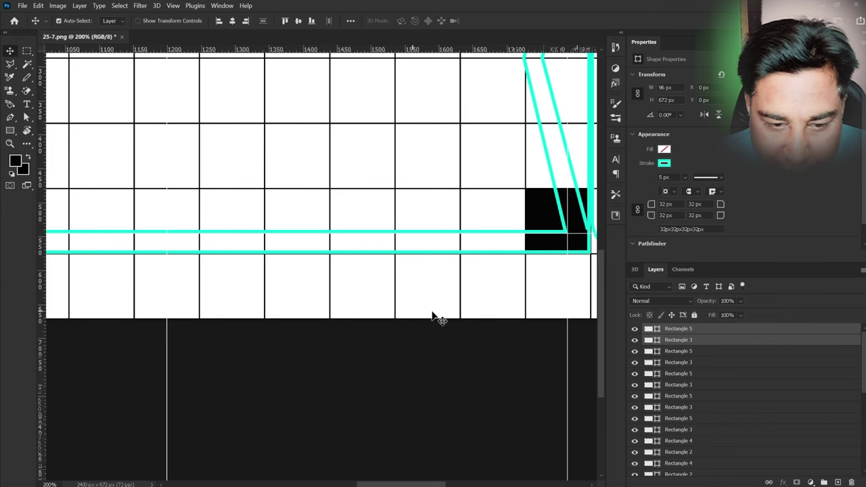
drag(464, 296, 377, 300)
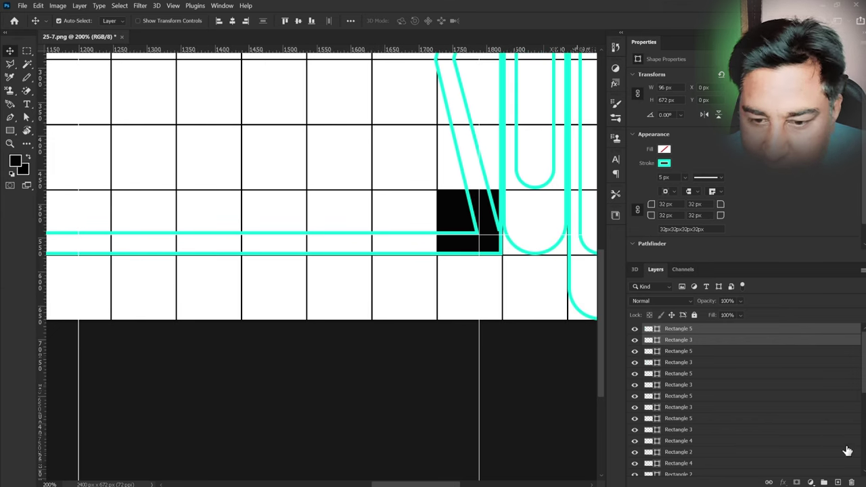
Step: Start a new rectangle and compute its width, 96 × 6 = 576, in Calculator
click(9, 131)
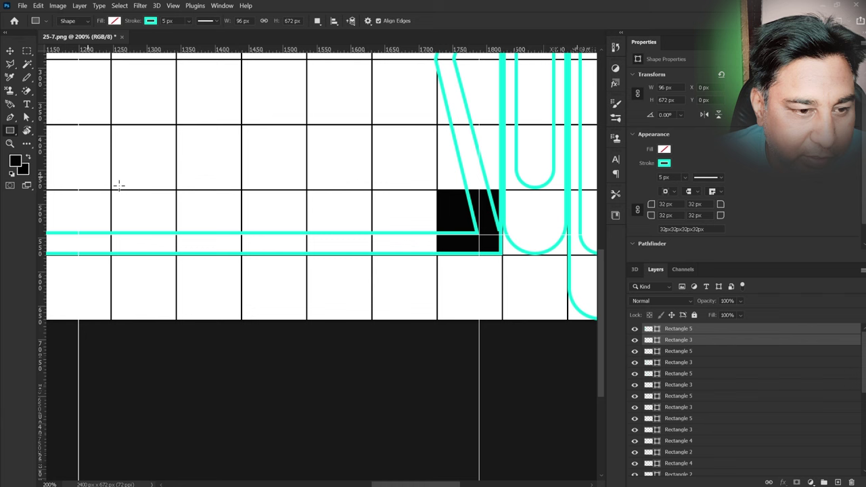
click(280, 287)
click(304, 222)
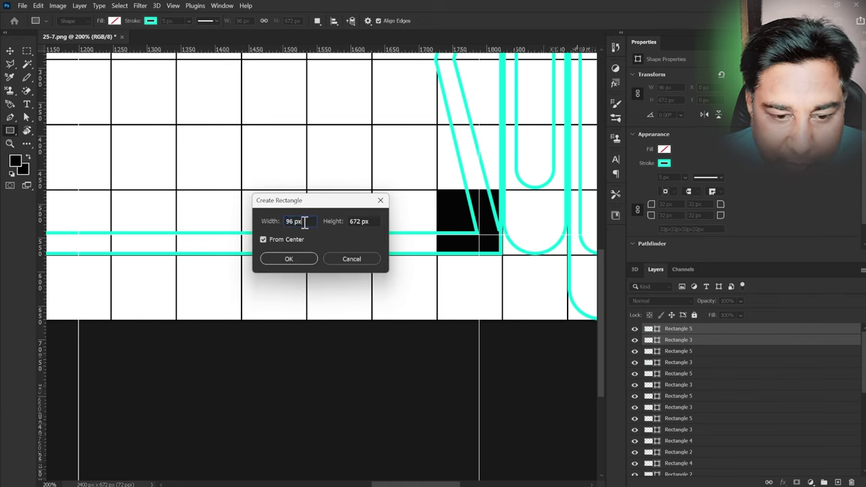
double_click(305, 222)
click(602, 478)
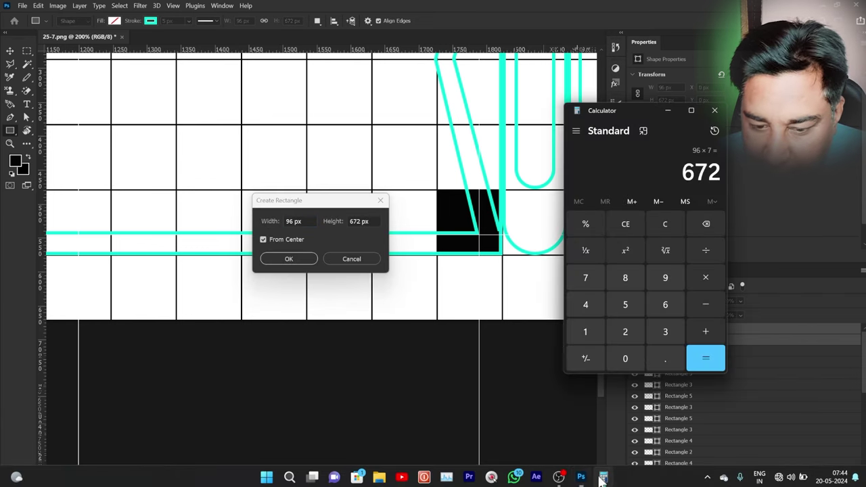
click(667, 223)
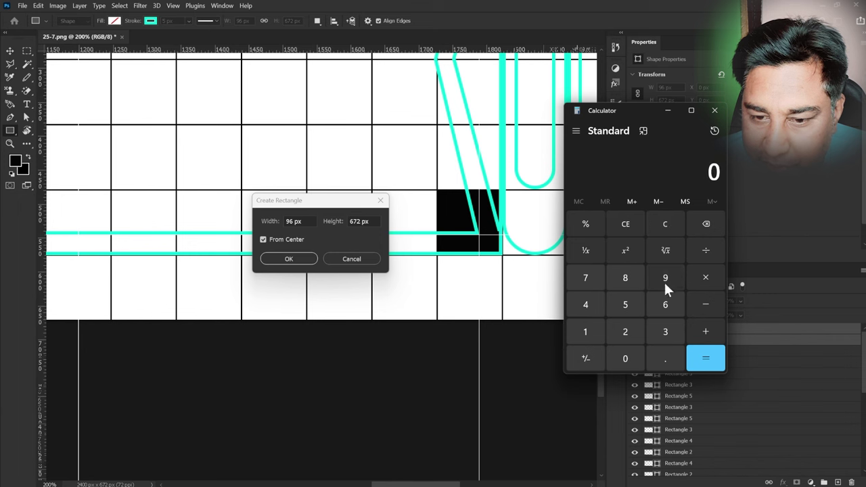
click(665, 281)
click(666, 305)
click(708, 279)
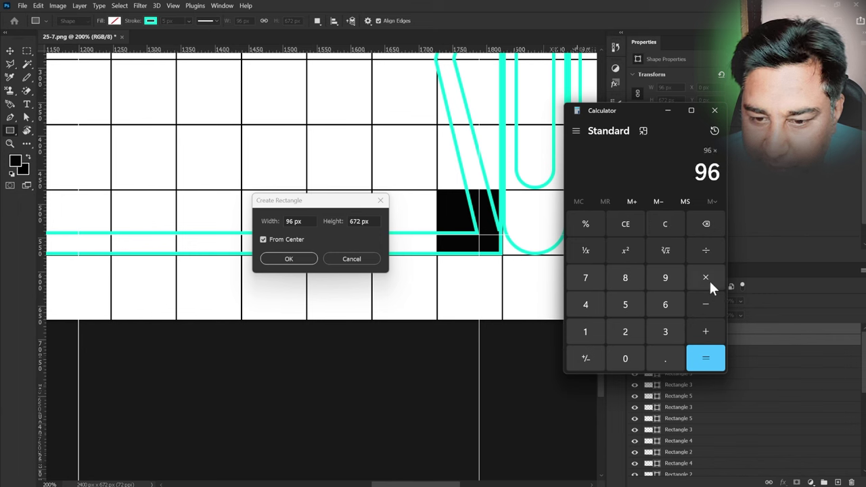
click(670, 304)
click(709, 359)
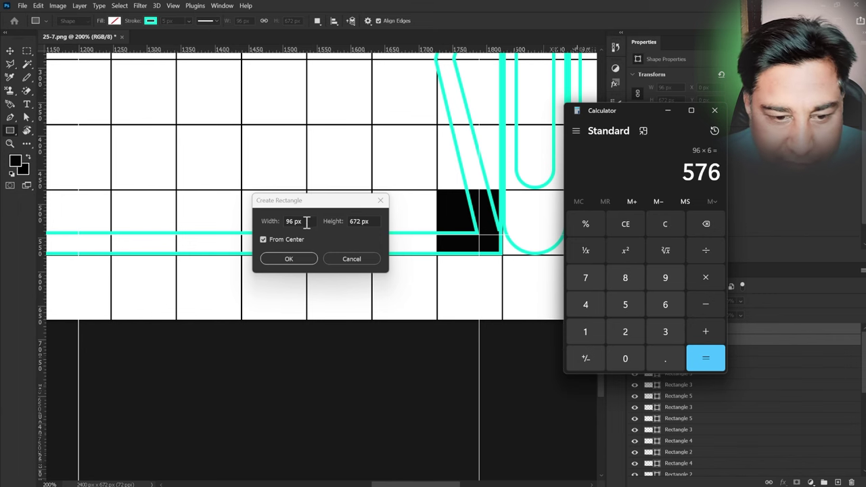
Step: Create Rectangle 6 with Width 576 px and Height 96 px
drag(306, 222, 259, 218)
text(57)
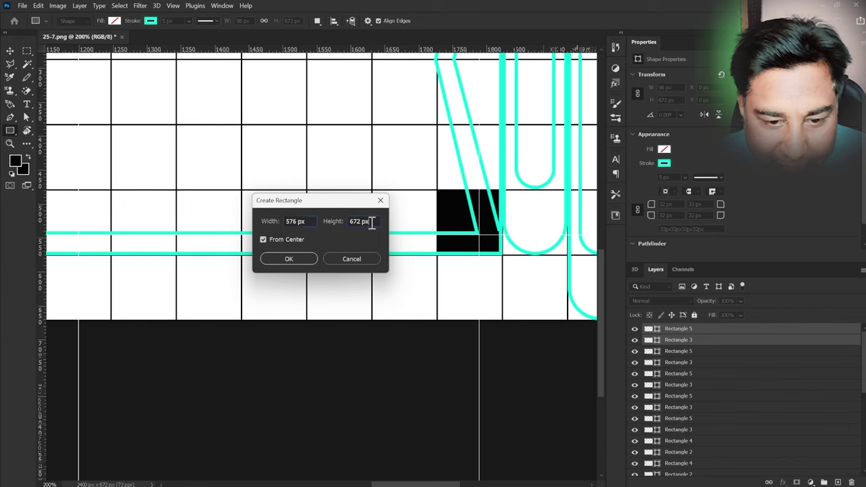
key(Tab)
text(9)
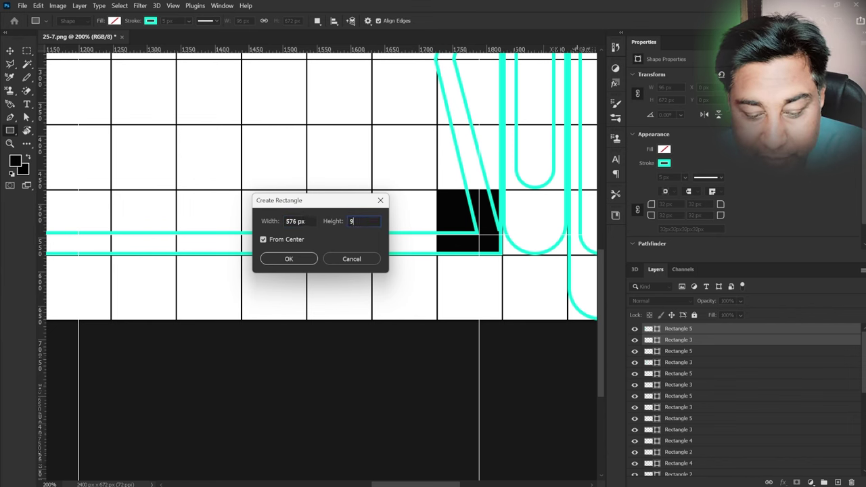
text(6)
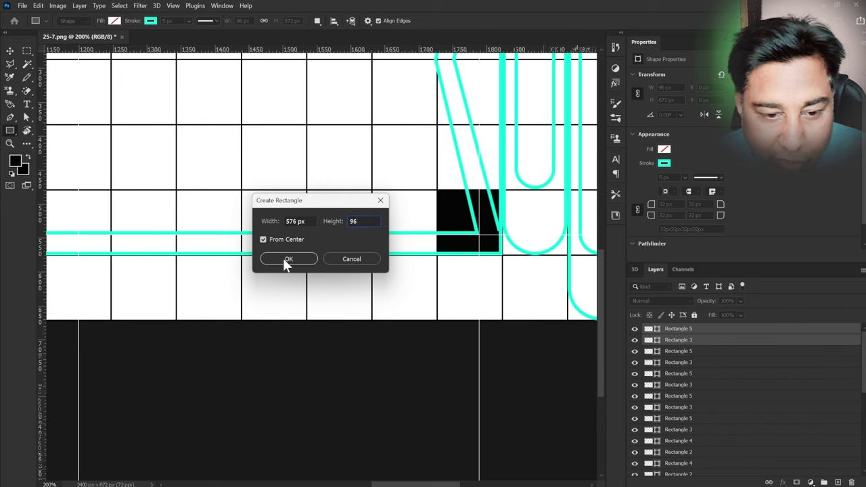
click(284, 259)
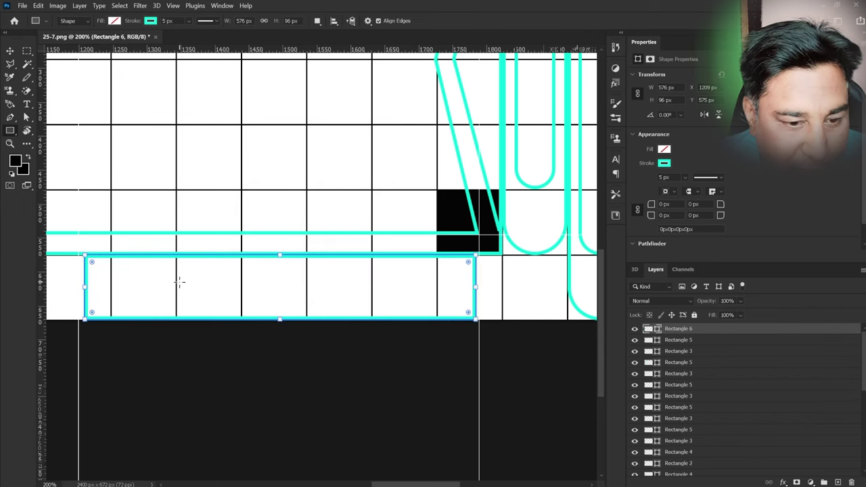
Step: Round Rectangle 6's corners to 48 px into a pill and shift it right onto the grid
drag(92, 268, 145, 290)
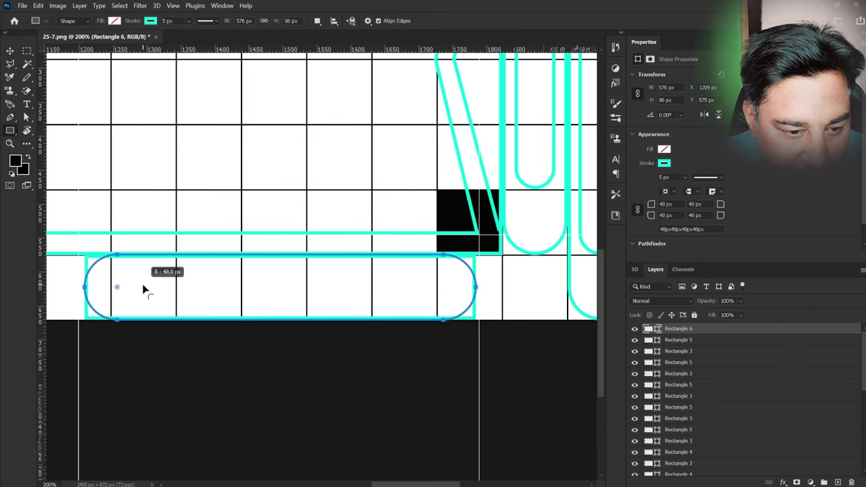
click(9, 51)
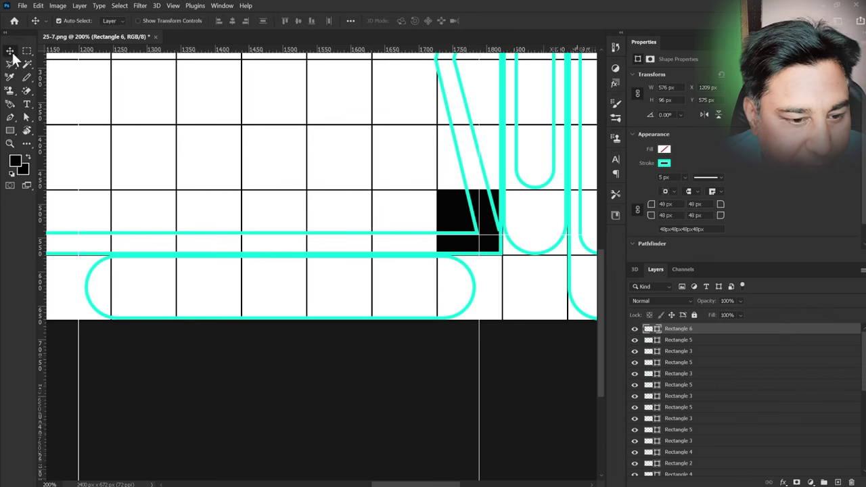
drag(96, 269, 126, 273)
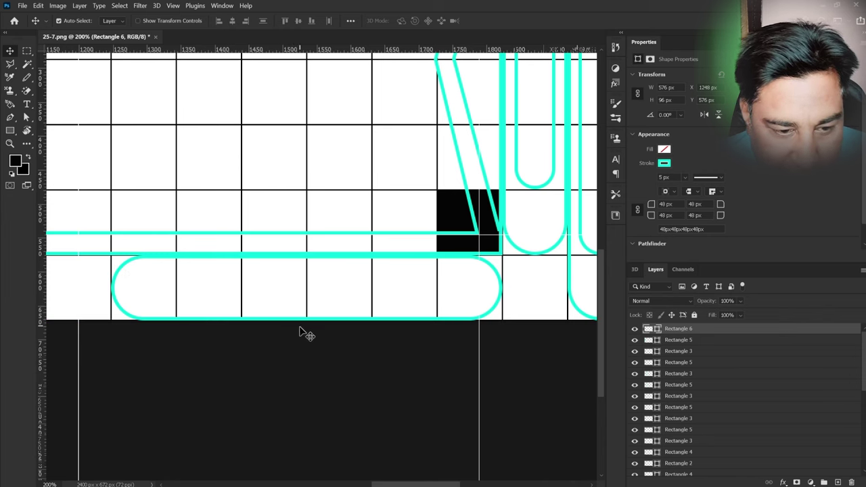
scroll(422, 345, left, 5)
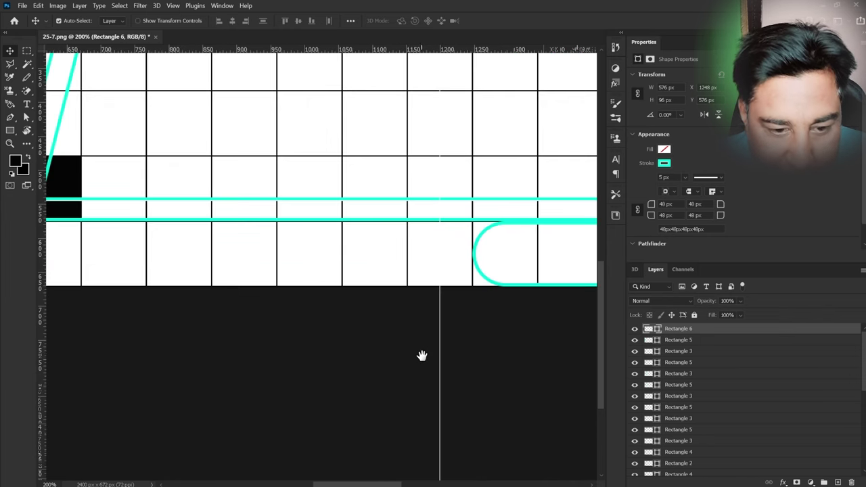
click(492, 287)
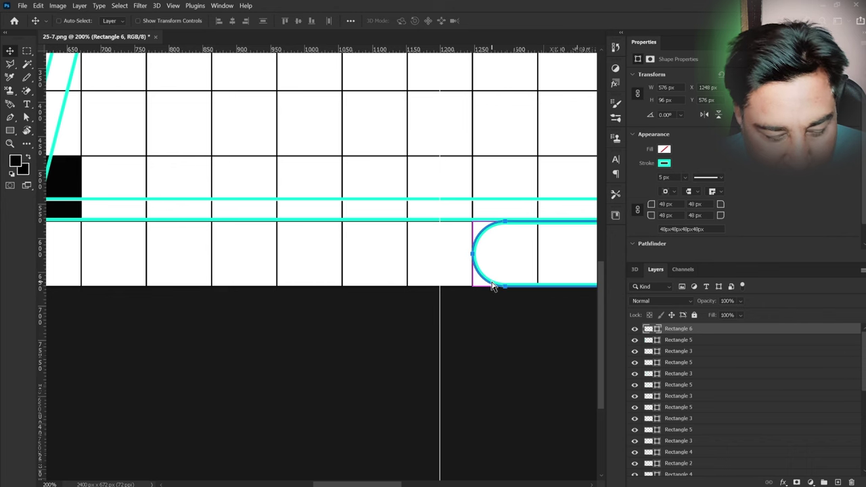
click(128, 274)
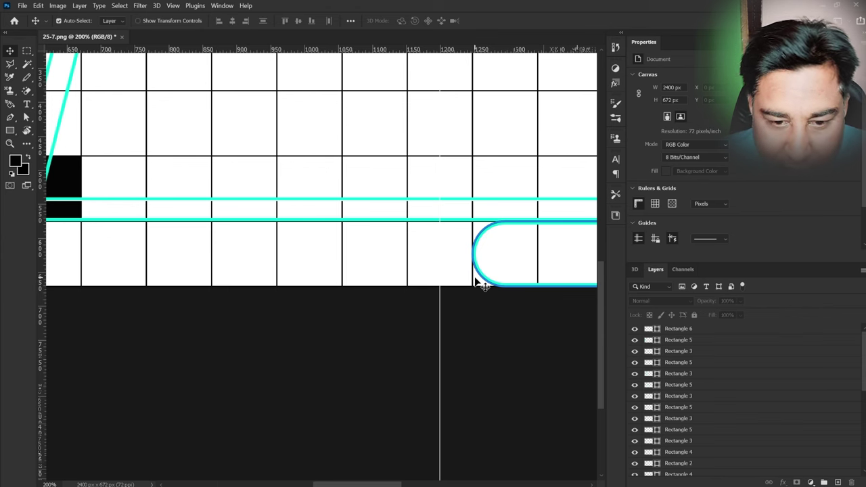
Step: Duplicate the pill and place the copy to its left
drag(499, 290, 553, 362)
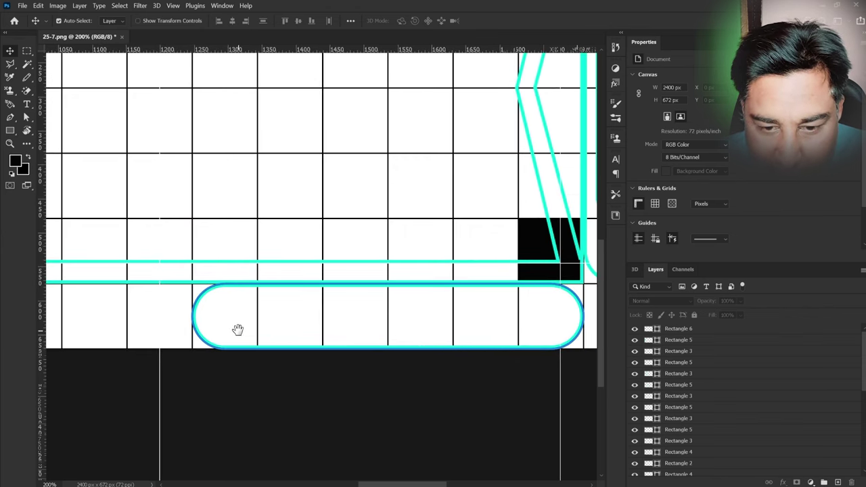
drag(283, 344, 444, 305)
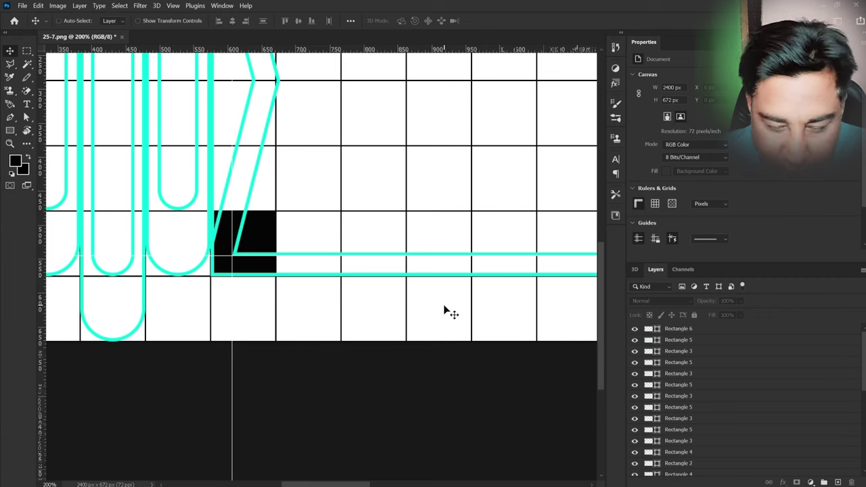
scroll(444, 310, down, 3)
scroll(445, 306, right, 2)
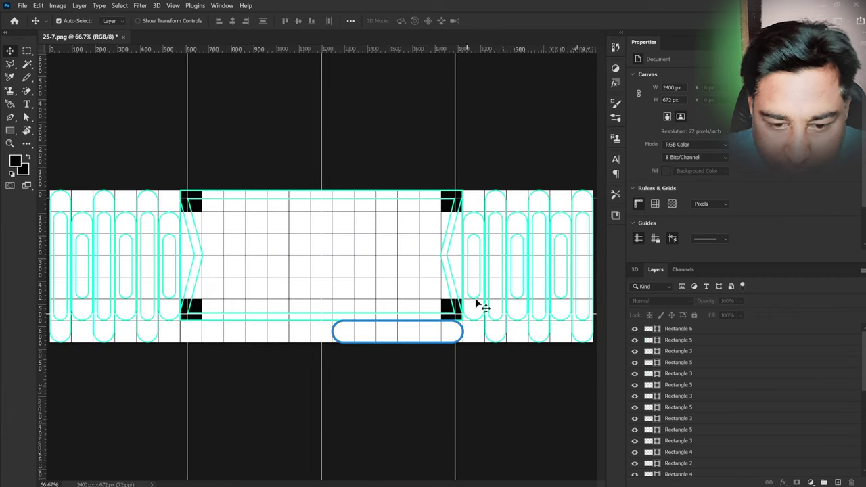
drag(410, 346, 263, 344)
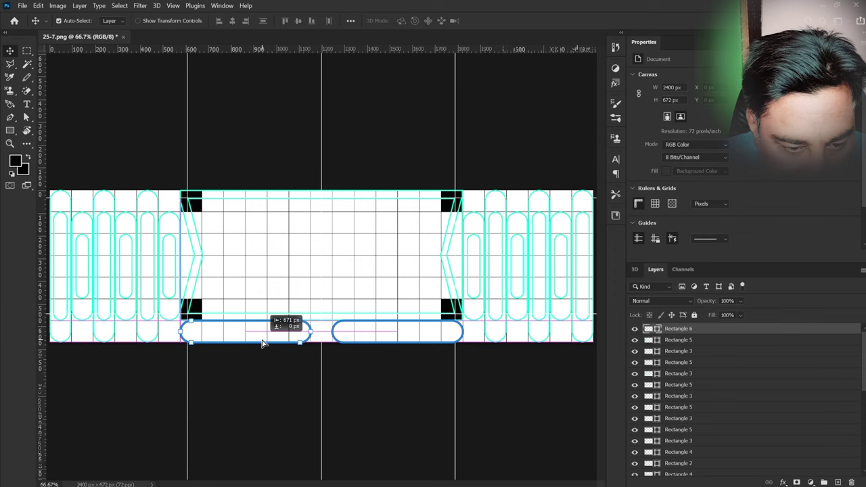
click(277, 397)
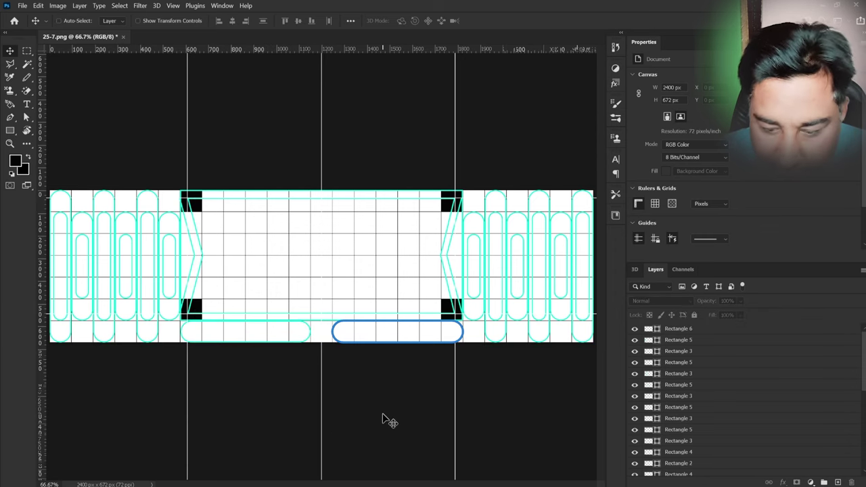
Step: Check the pill ends' alignment up close, then zoom out to view the whole banner
key(ctrl+plus)
key(ctrl+plus)
key(ctrl+plus)
mouse_move(340, 443)
mouse_down()
mouse_move(453, 300)
mouse_move(505, 296)
mouse_move(494, 304)
mouse_move(490, 332)
mouse_move(353, 341)
mouse_up()
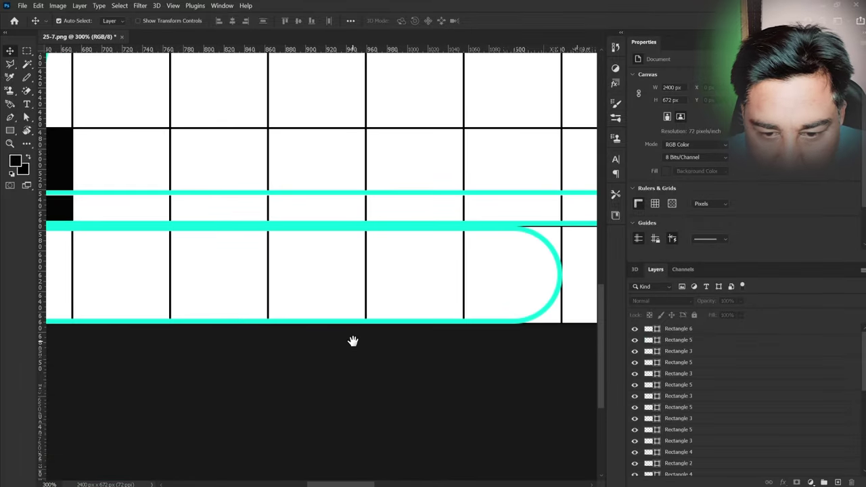
click(534, 322)
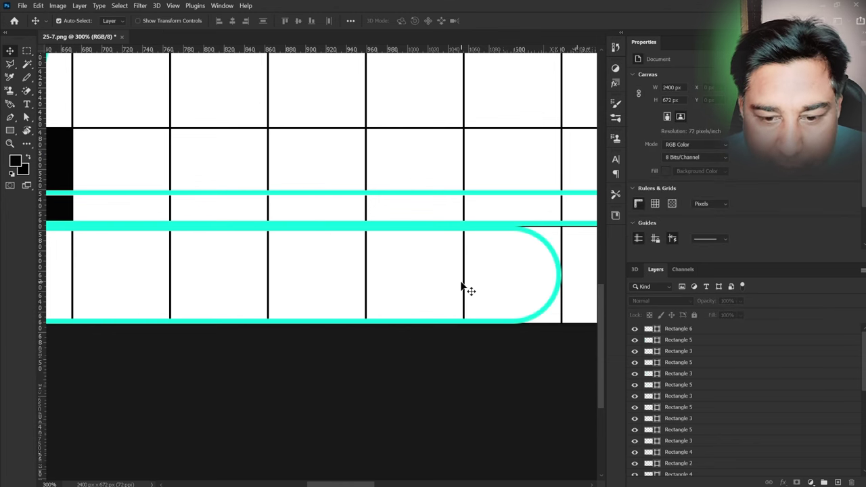
click(461, 308)
drag(483, 276, 538, 281)
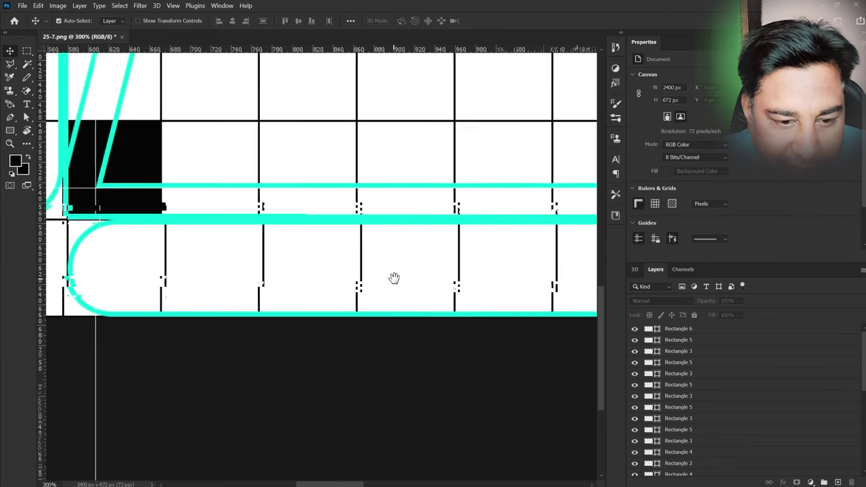
drag(281, 271, 272, 273)
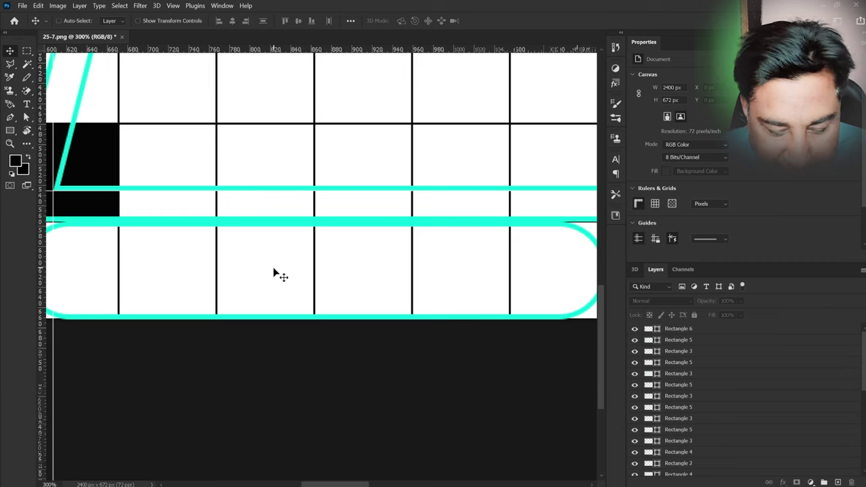
scroll(273, 266, down, 1)
scroll(273, 267, down, 2)
scroll(276, 273, down, 1)
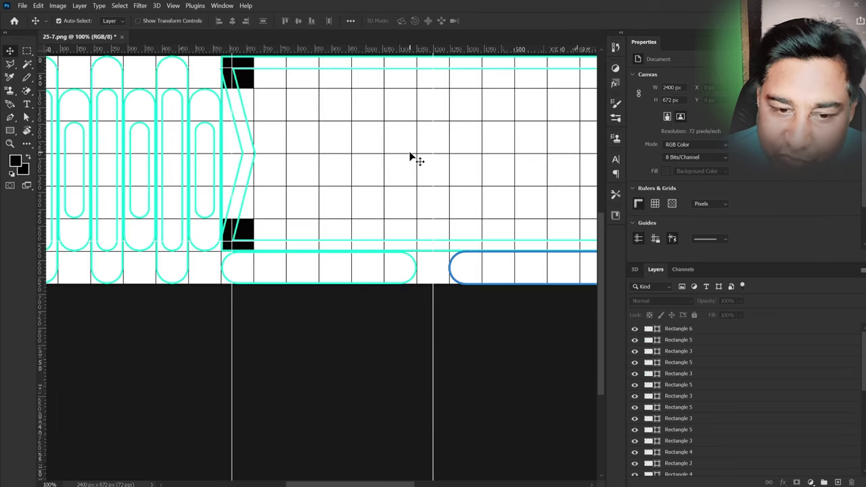
Step: Draw Rectangle 7 at 384 × 96 px and round its corners to 48 px
click(9, 132)
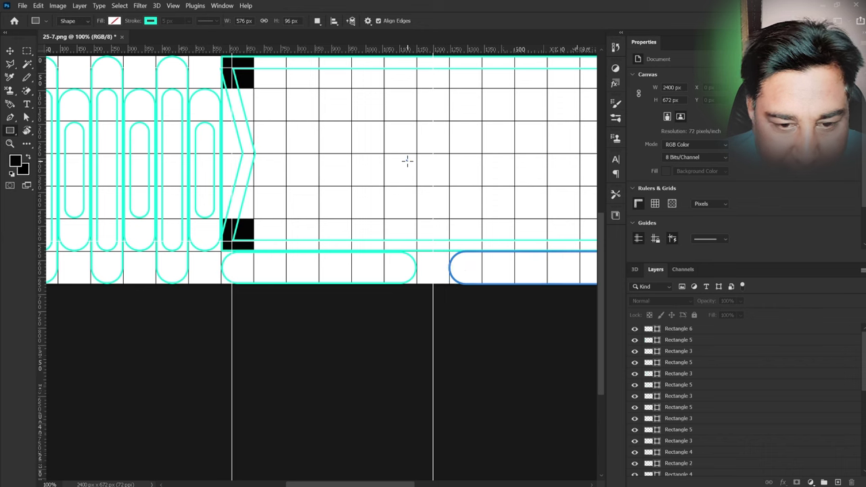
click(407, 161)
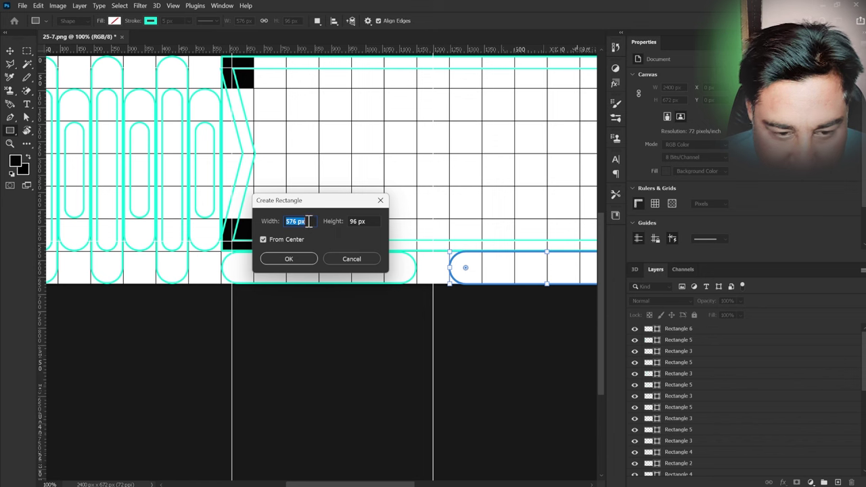
text(3)
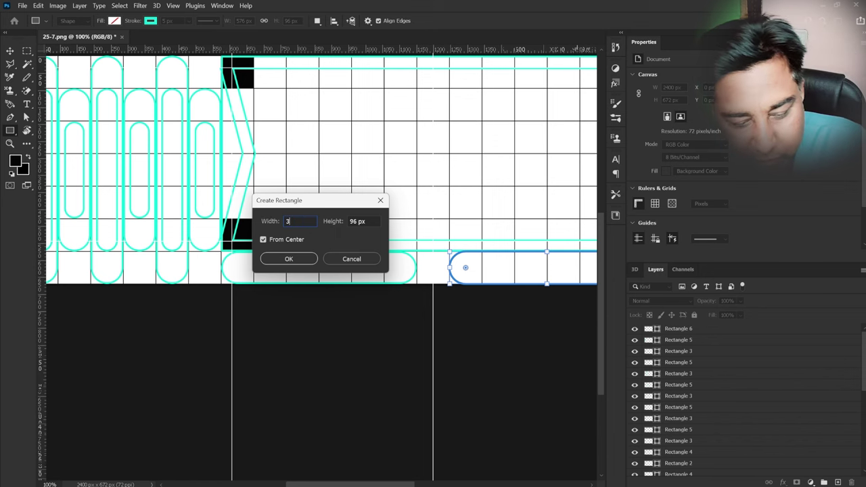
text(84)
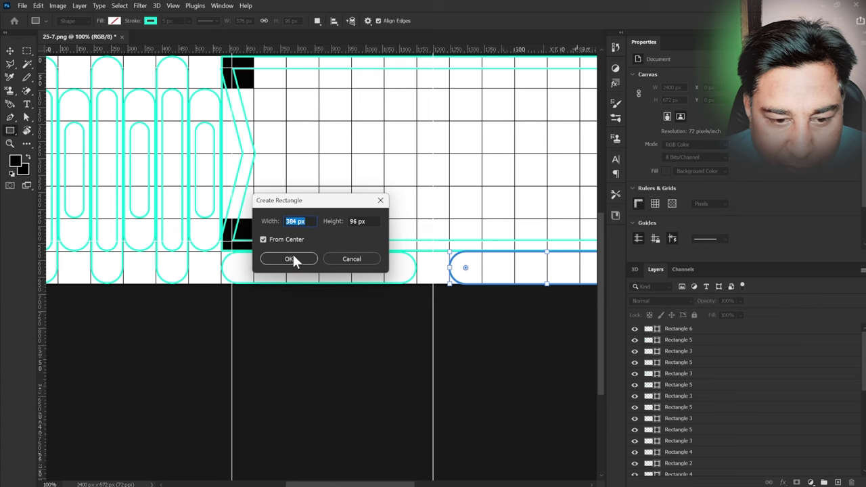
click(291, 258)
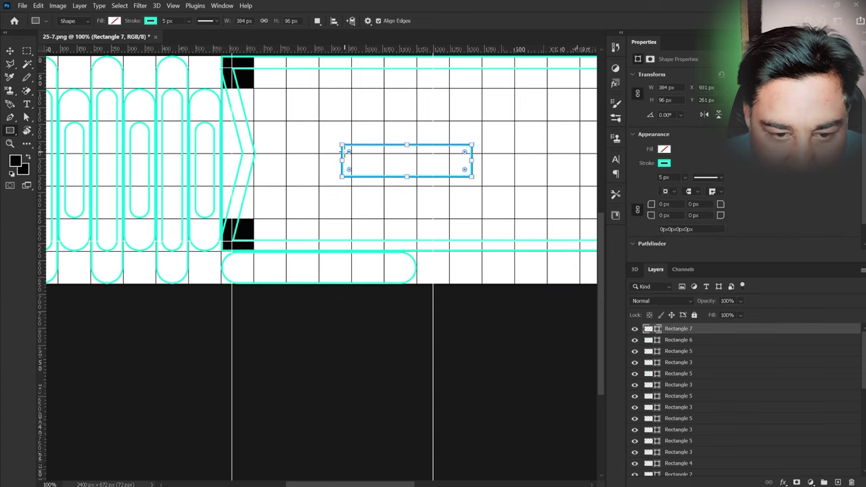
drag(350, 155, 363, 166)
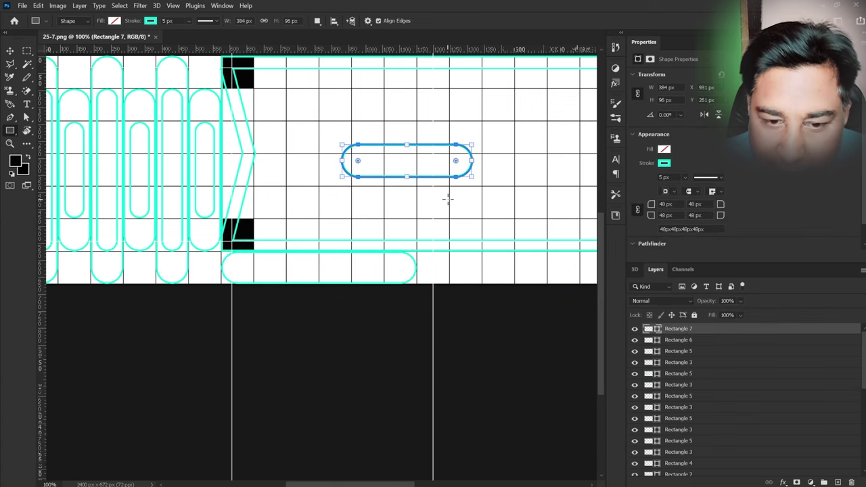
click(10, 51)
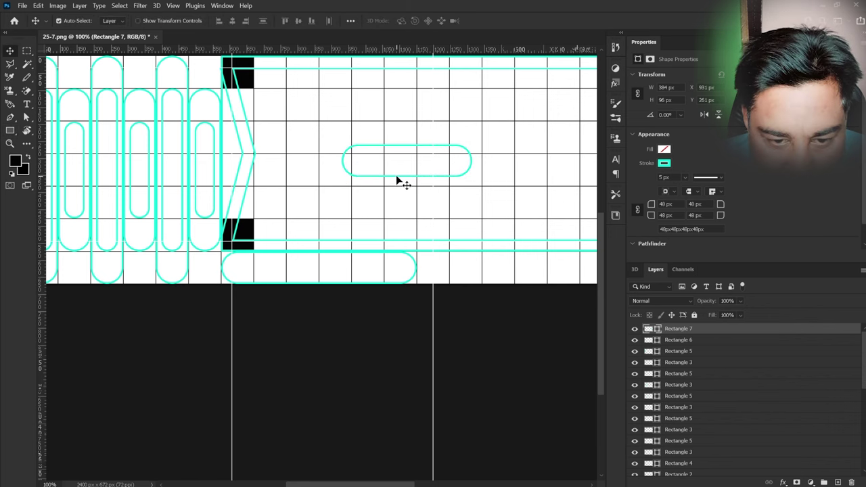
drag(397, 178, 333, 228)
drag(381, 174, 362, 204)
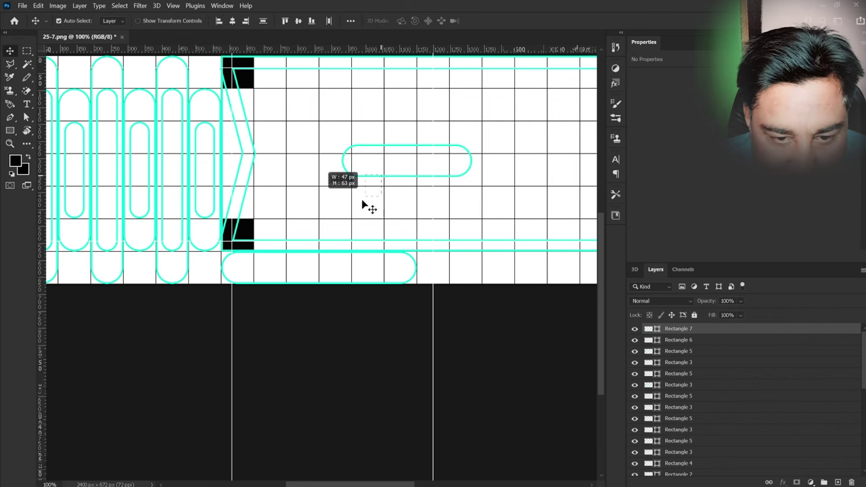
key(ctrl+plus)
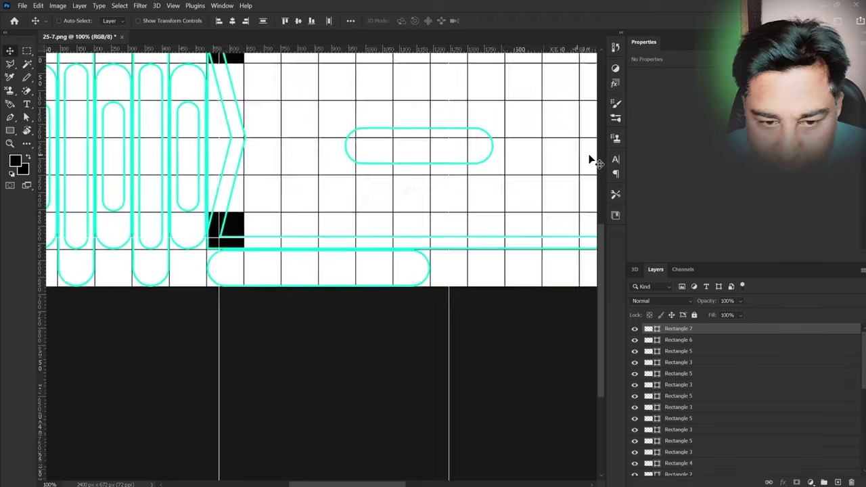
key(ctrl+plus)
key(ctrl+plus)
drag(579, 153, 427, 253)
drag(502, 121, 329, 368)
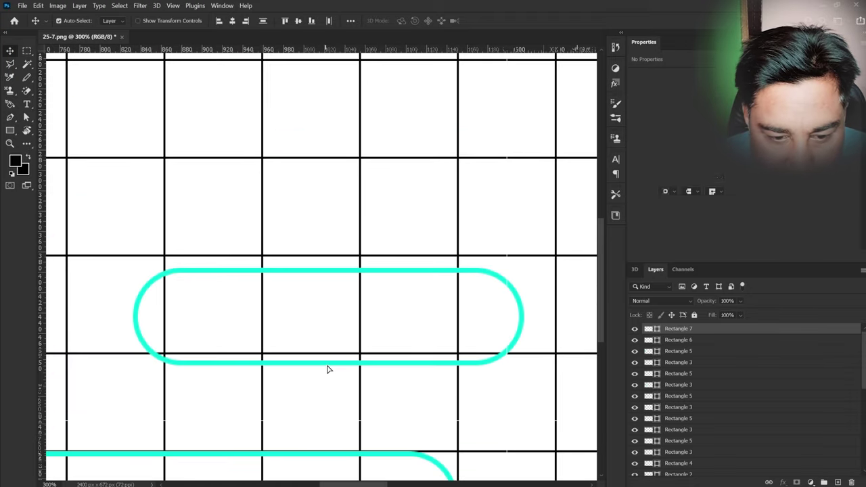
mouse_move(493, 206)
mouse_down()
mouse_move(480, 131)
mouse_move(488, 119)
mouse_up()
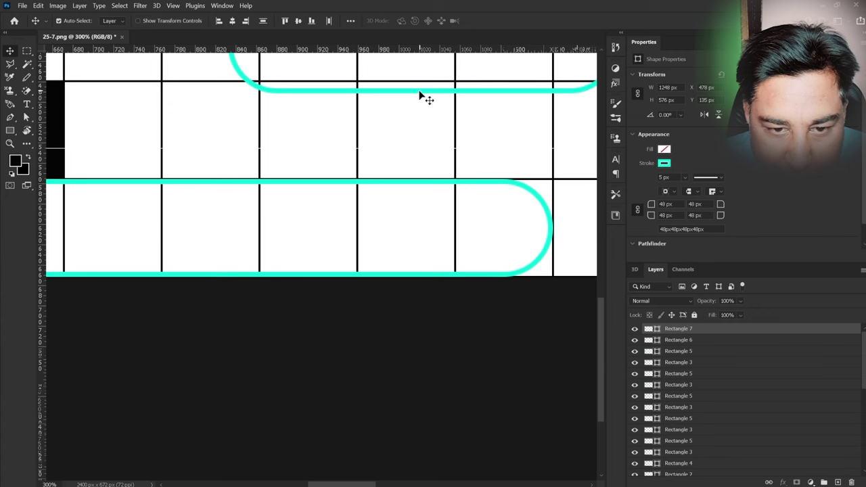
drag(420, 95, 256, 277)
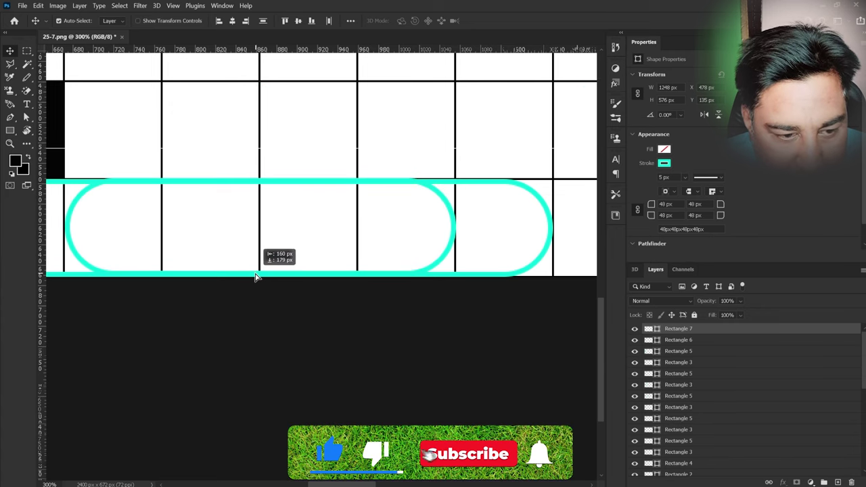
drag(290, 236, 379, 224)
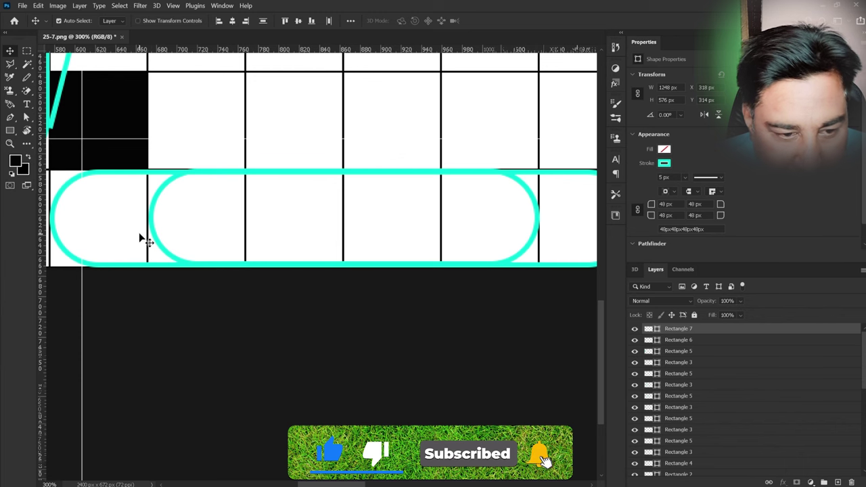
key(Left)
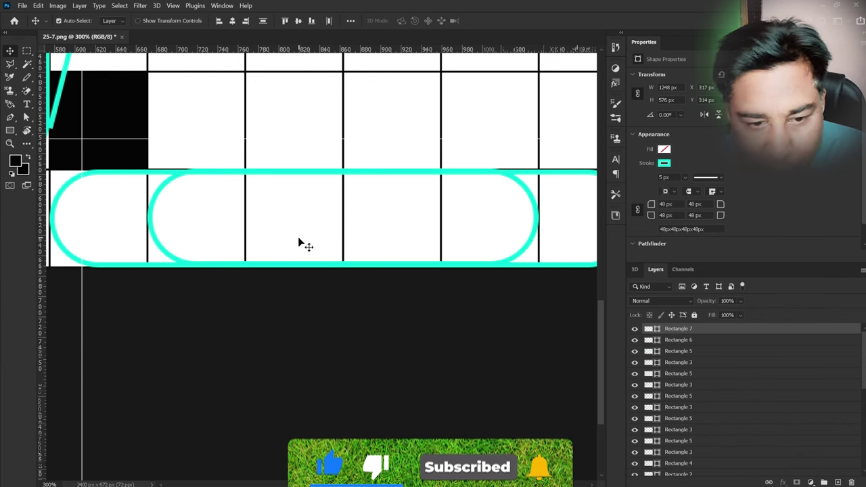
key(ctrl+t)
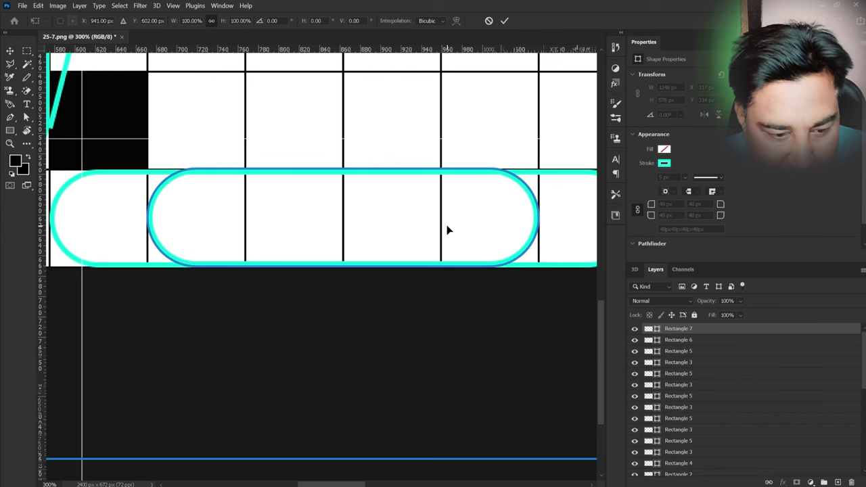
key(ctrl+minus)
key(ctrl+minus)
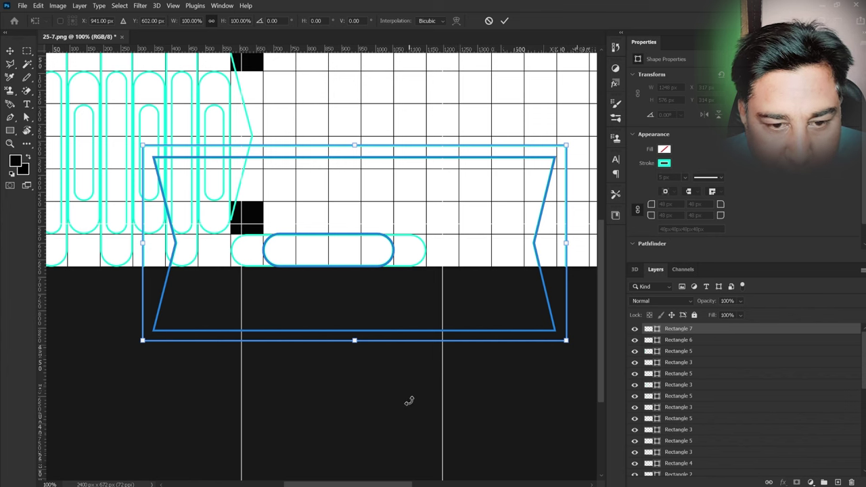
click(504, 21)
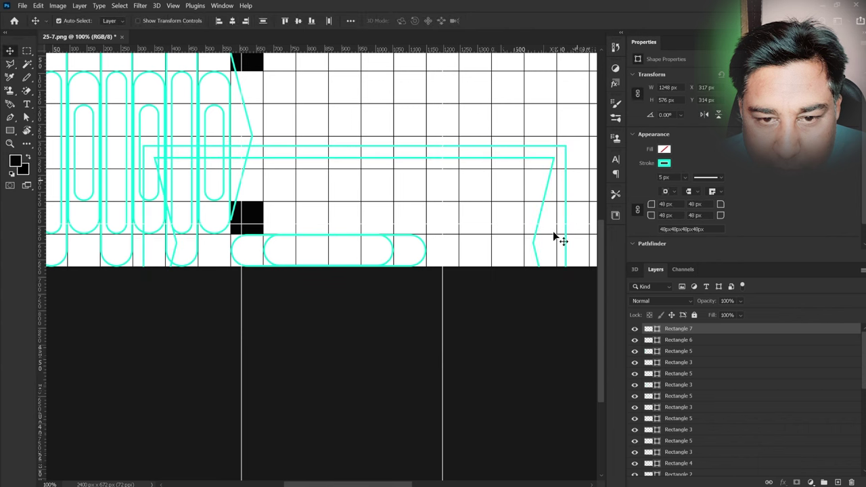
key(ctrl+z)
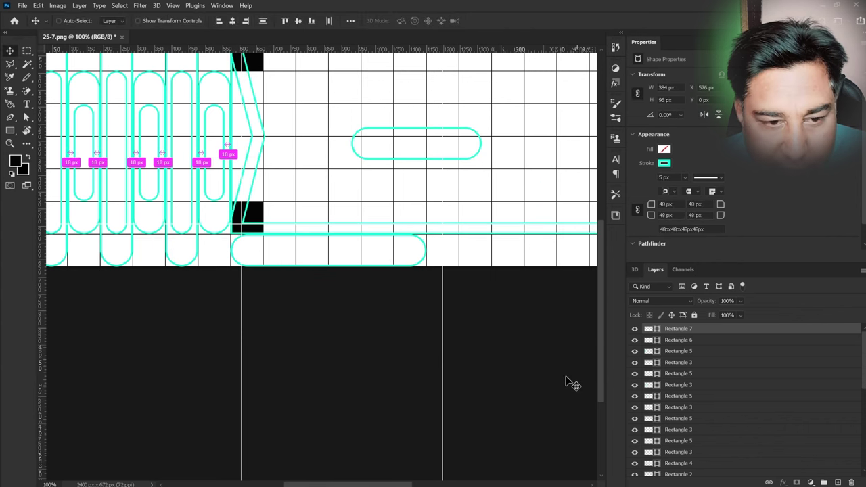
Step: Zoom in on the banner's middle, trial-move the pill and undo, then select Rectangle 7
drag(526, 207, 467, 259)
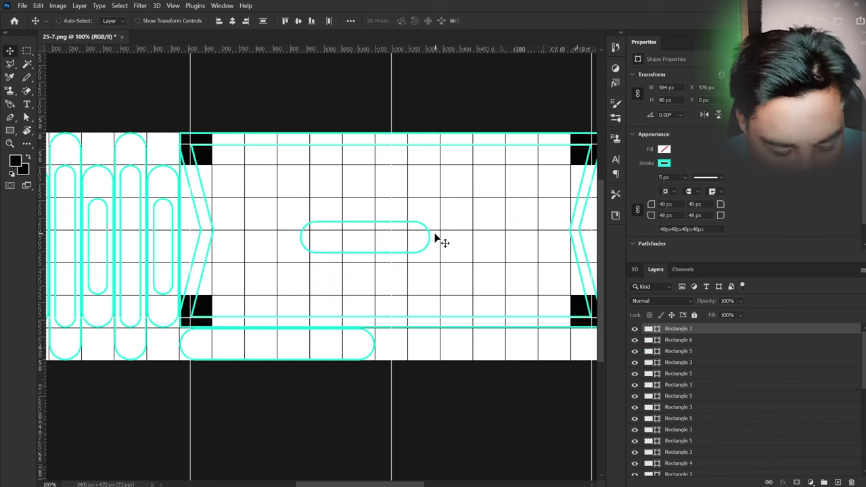
key(ctrl+plus)
key(ctrl+plus)
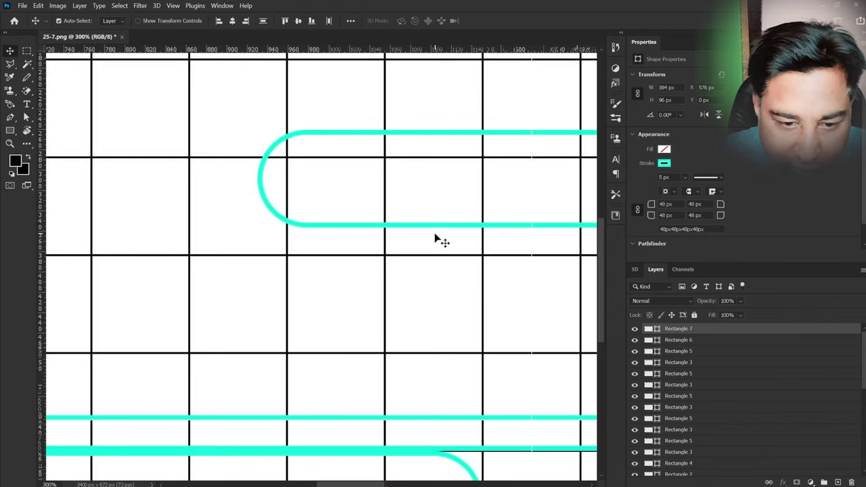
drag(429, 231, 401, 210)
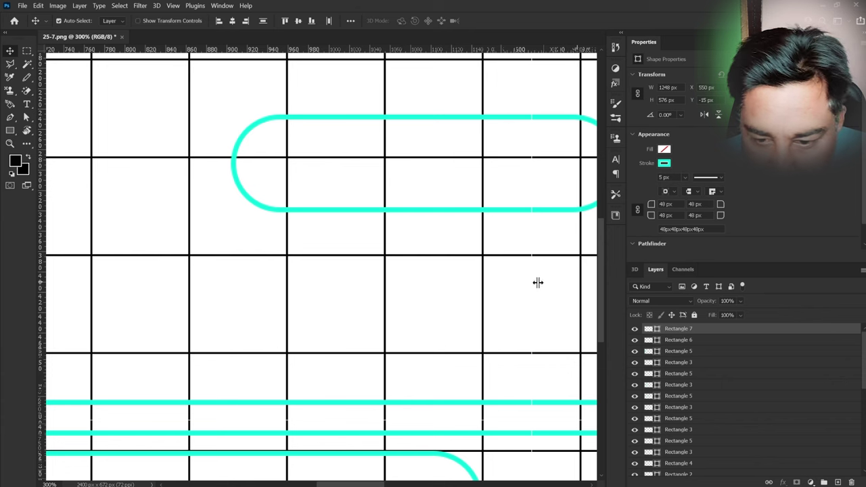
key(ctrl+z)
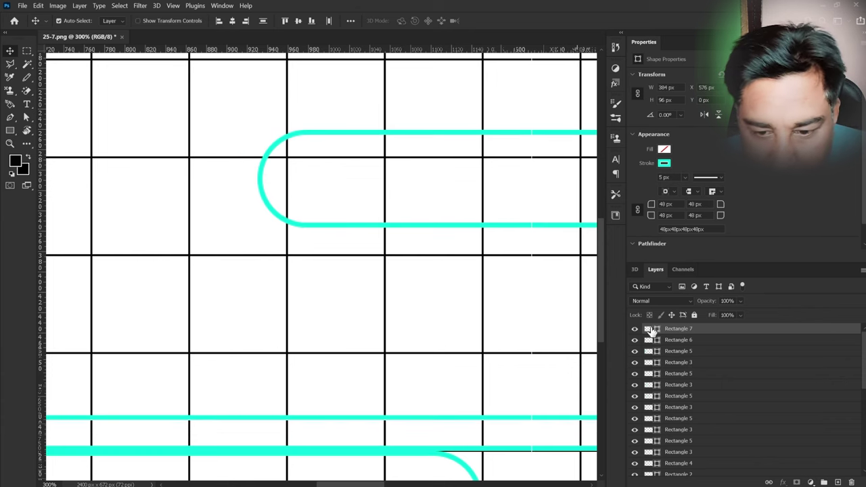
click(635, 330)
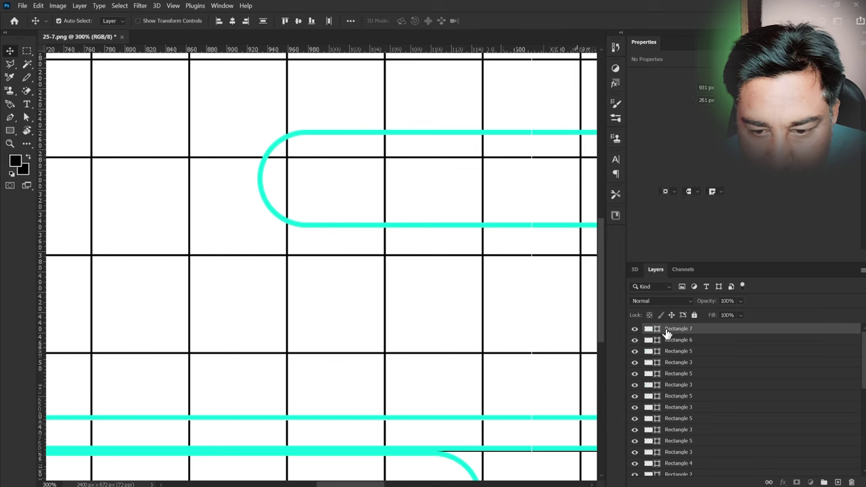
click(667, 331)
Step: Nudge the Rectangle 7 pill down and left to X 680, Y 581 inside the lower pill
key(shift+Down)
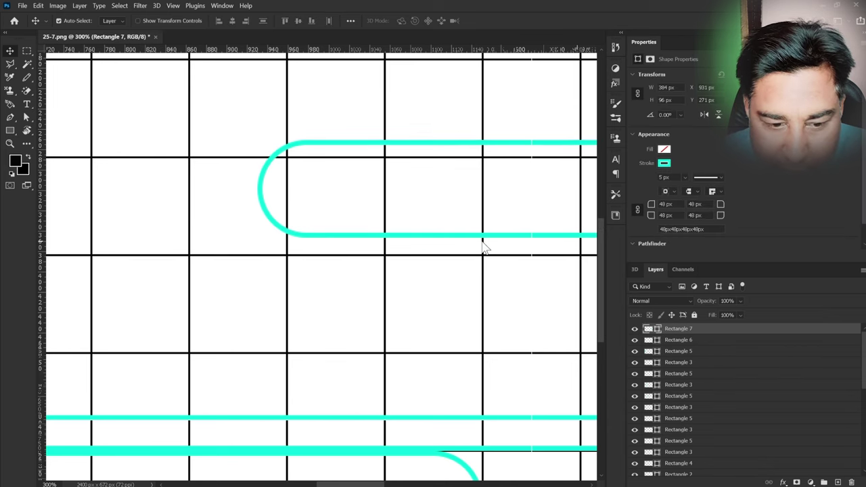
key(shift+Down)
key(shift+Down)
key(shift+Down)
key(shift+Down)
key(shift+Down)
key(shift+Down)
key(shift+Down)
key(shift+Down)
key(shift+Down)
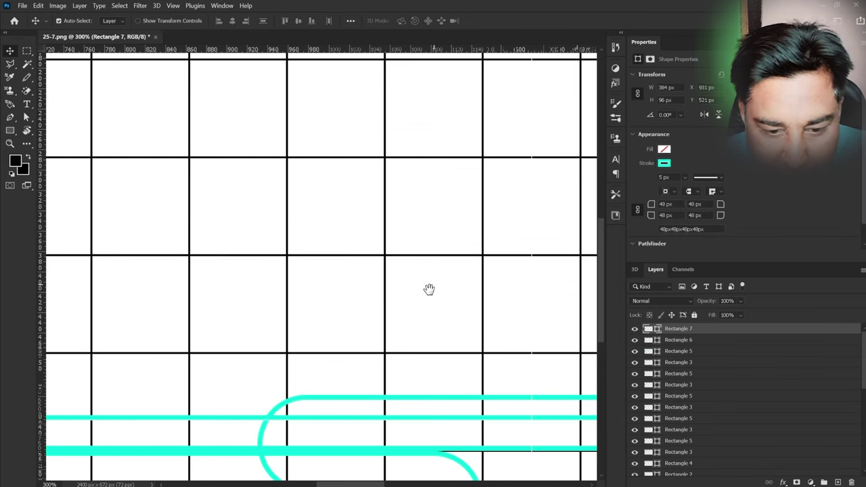
drag(429, 290, 538, 132)
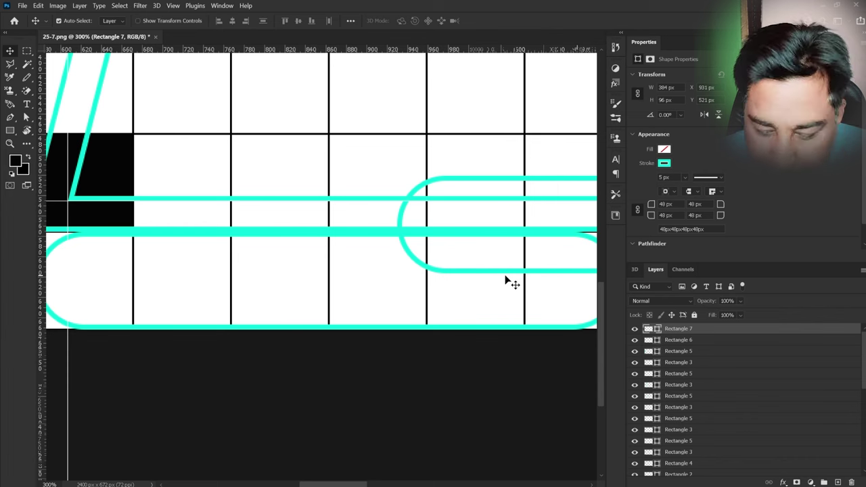
key(shift+Left)
key(shift+Left)
key(shift+Left)
key(shift+Left)
key(shift+Left)
key(shift+Left)
key(shift+Left)
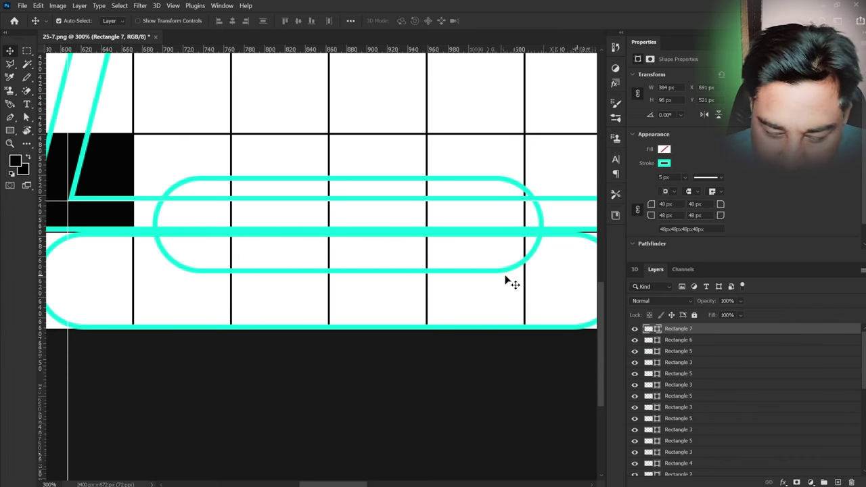
key(shift+Down)
key(shift+Down)
key(shift+Down)
key(shift+Down)
key(shift+Down)
key(shift+Down)
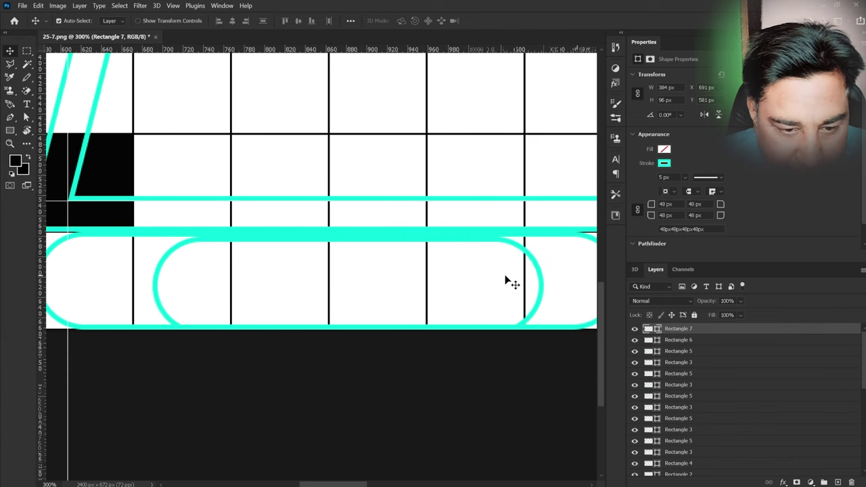
key(Left)
key(Left)
key(Left)
key(Left)
key(Left)
key(Left)
key(Left)
key(Left)
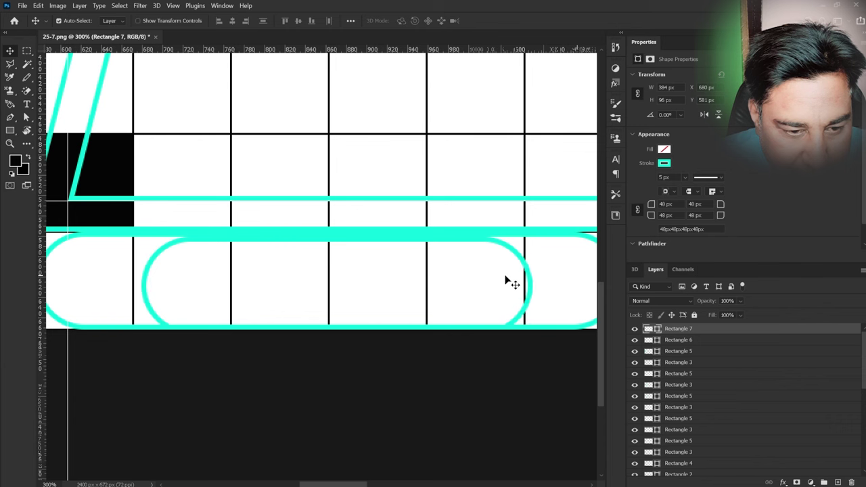
key(Left)
key(Left)
key(Left)
key(Left)
key(Left)
key(Left)
key(Left)
key(Left)
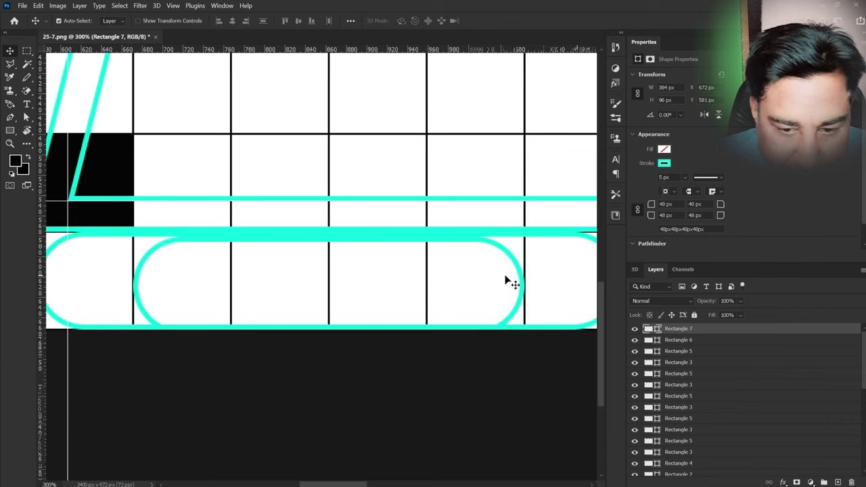
Step: Shorten the inner pill to 67 px tall with Free Transform and commit the change
key(ctrl+t)
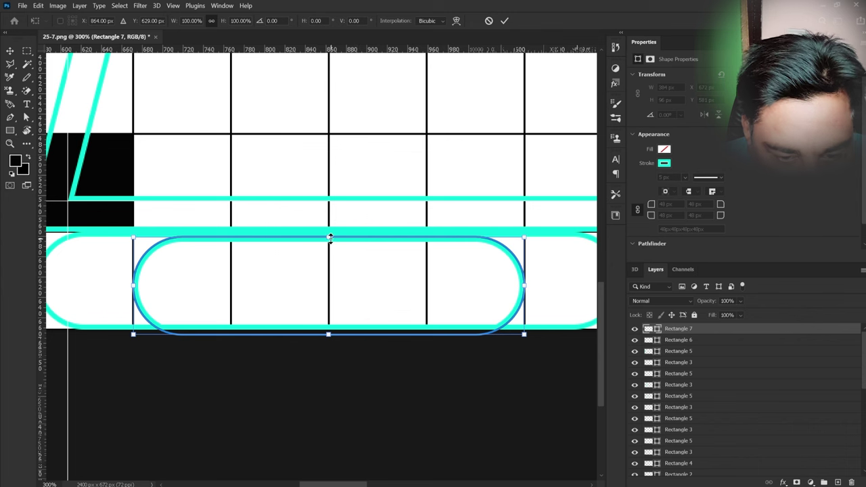
drag(330, 238, 330, 245)
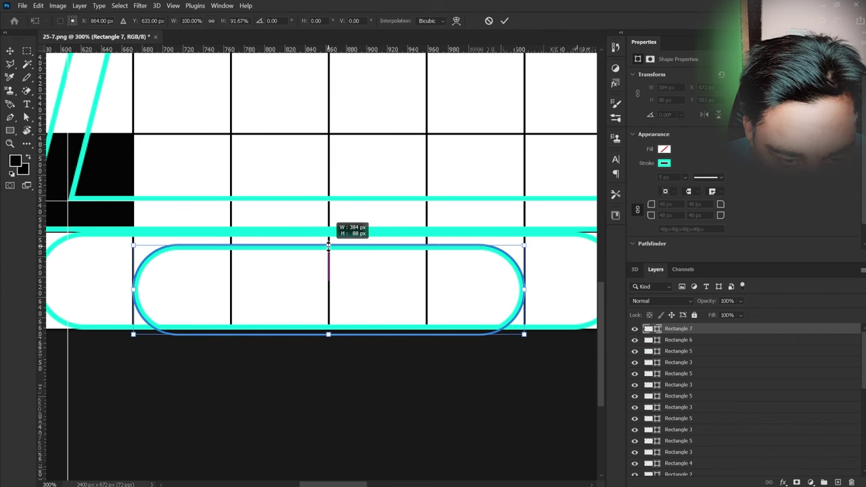
drag(329, 337, 329, 321)
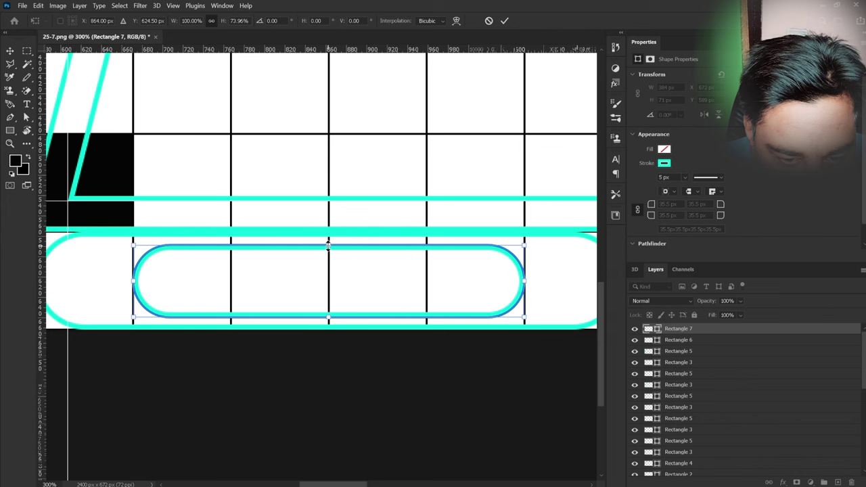
drag(328, 246, 328, 247)
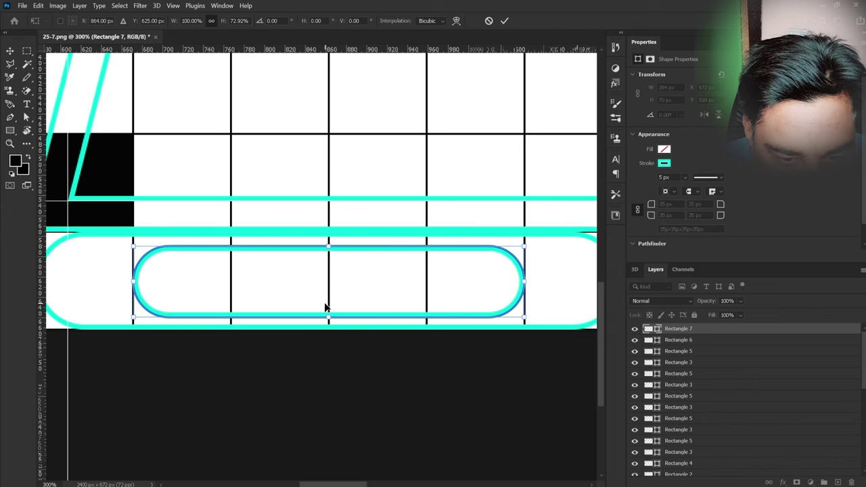
drag(328, 317, 328, 314)
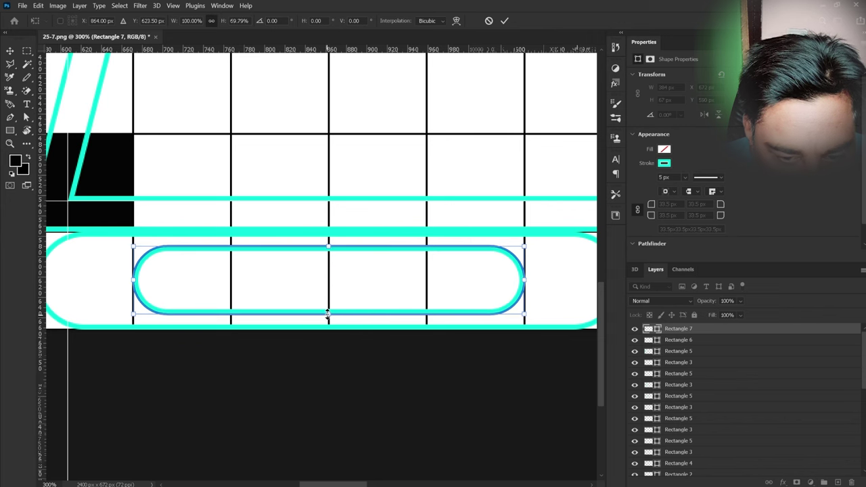
drag(461, 383, 310, 415)
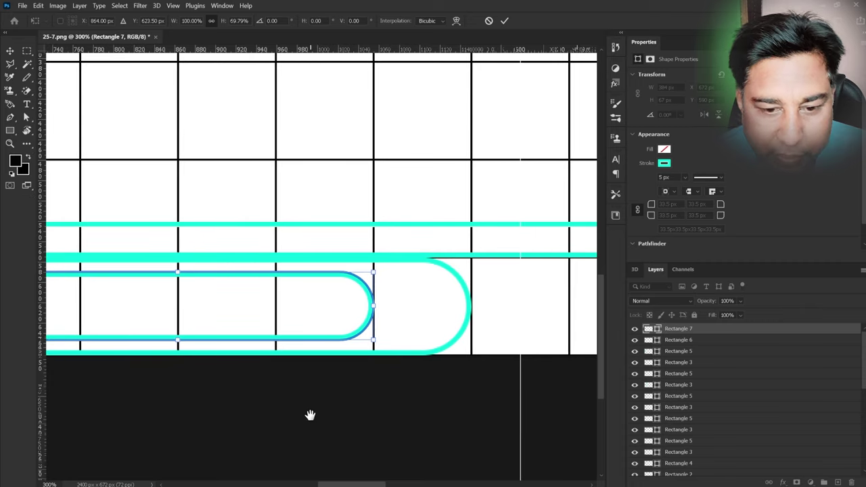
click(504, 21)
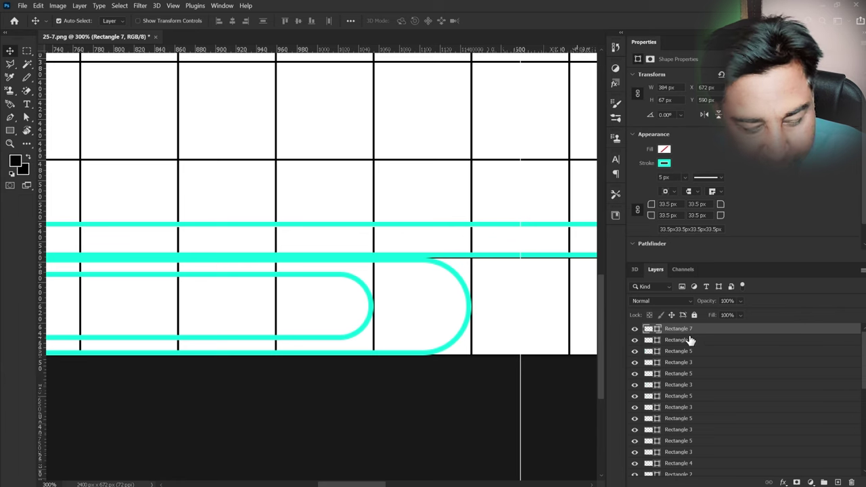
Step: Zoom out and select both bottom pill outlines together
mouse_move(501, 316)
mouse_down()
mouse_move(325, 362)
mouse_move(291, 251)
mouse_move(378, 244)
mouse_move(329, 265)
mouse_move(478, 256)
mouse_move(498, 235)
mouse_up()
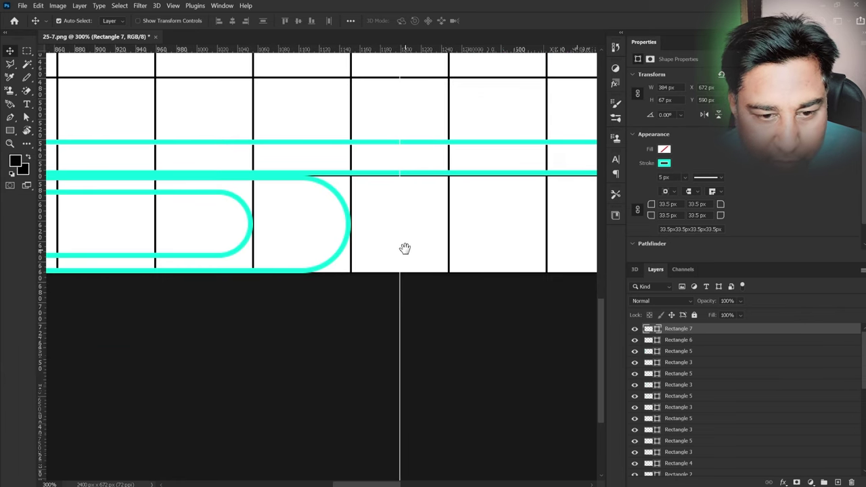
drag(405, 248, 612, 271)
key(ctrl+minus)
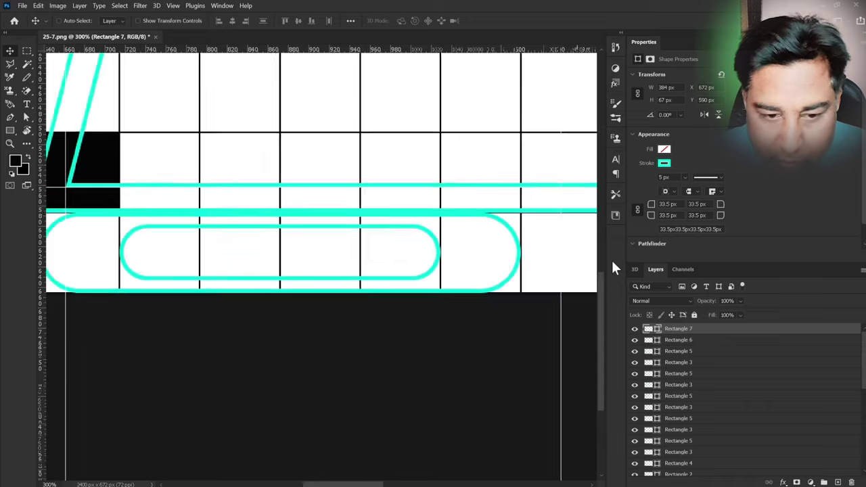
key(ctrl+minus)
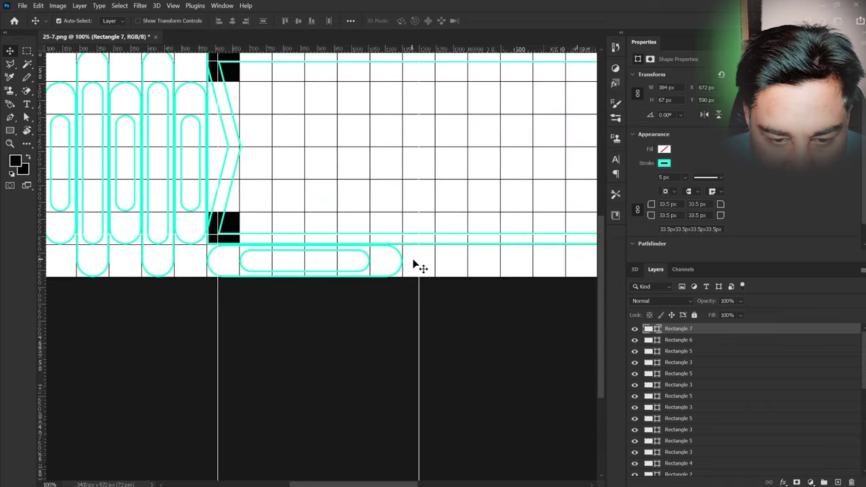
drag(413, 264, 339, 282)
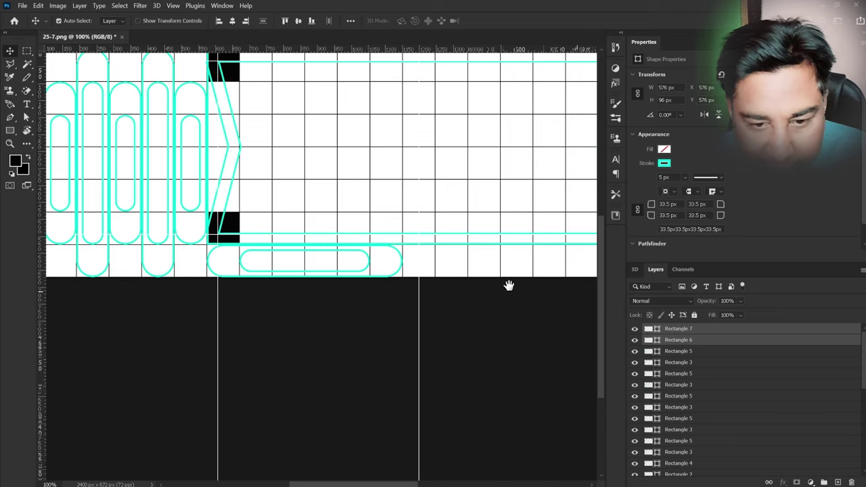
Step: Copy-paste the nested pill pair and shift the copy down and right to X 1164, Y 578
drag(508, 286, 363, 284)
key(ctrl+c)
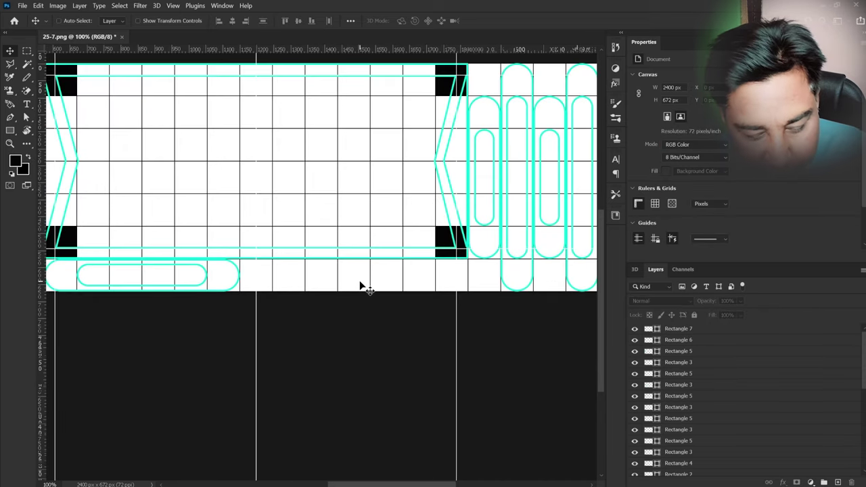
key(ctrl+v)
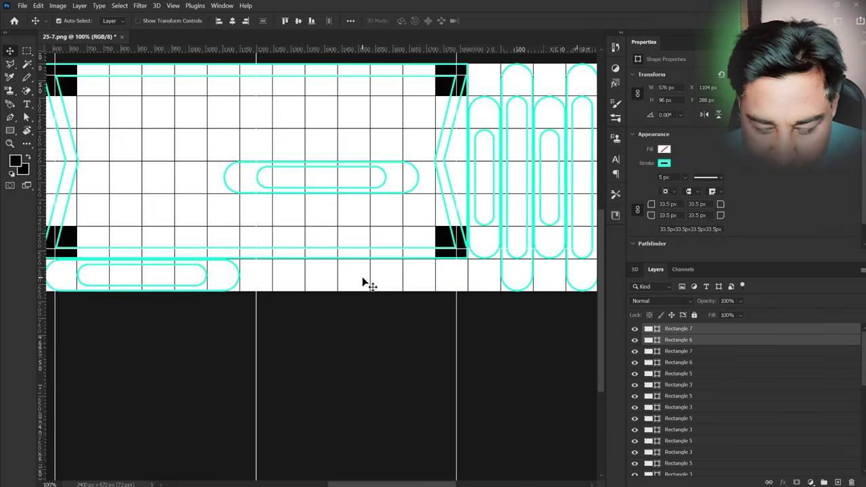
key(shift+Down)
key(shift+Down)
key(shift+Down)
key(shift+Down)
key(shift+Down)
key(shift+Down)
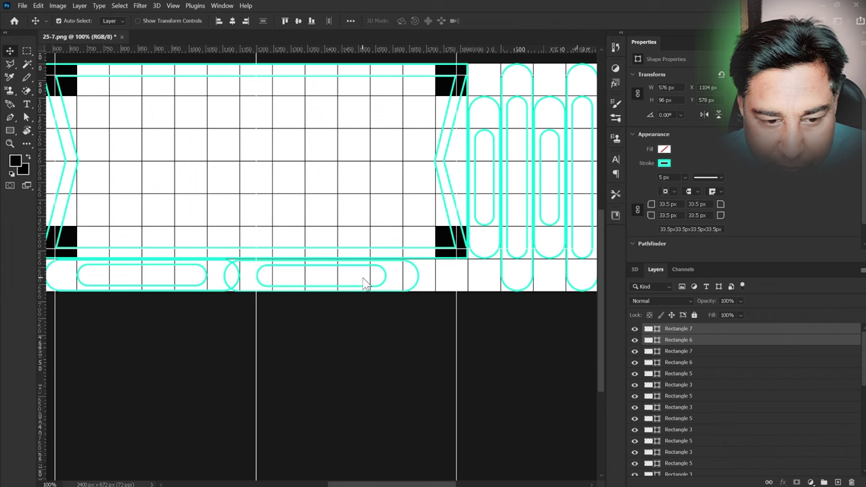
key(shift+Right)
key(shift+Right)
key(shift+Right)
key(shift+Right)
key(shift+Right)
key(shift+Right)
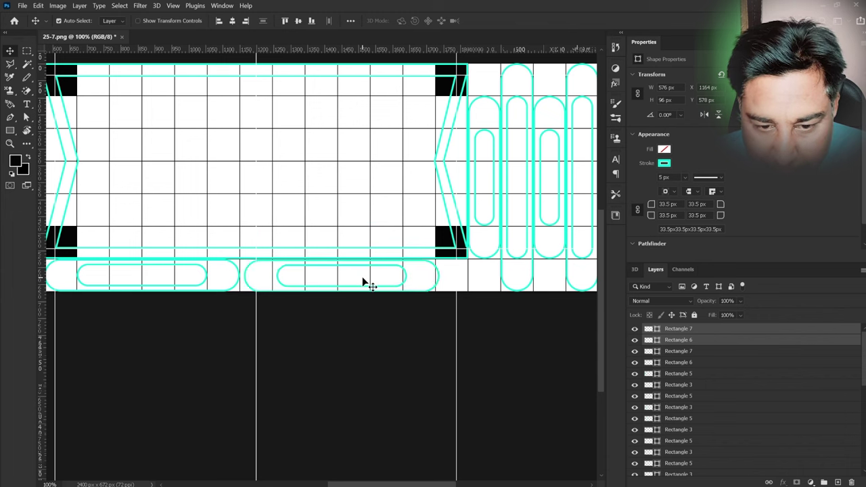
key(shift+Right)
key(shift+Right)
key(shift+Right)
key(shift+Right)
key(shift+Right)
key(shift+Right)
key(shift+Right)
key(shift+Right)
key(shift+Right)
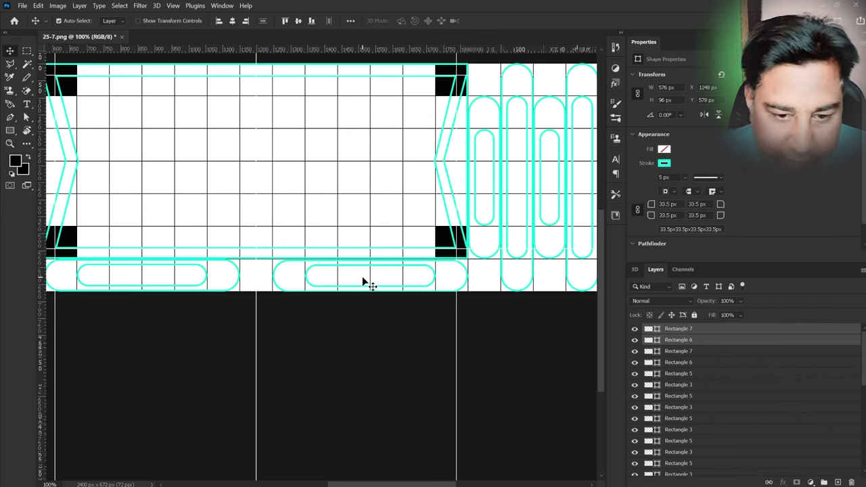
Step: Hide the white Background to reveal the black Layer 1, zoom out, and deselect layers
scroll(865, 383, down, 10)
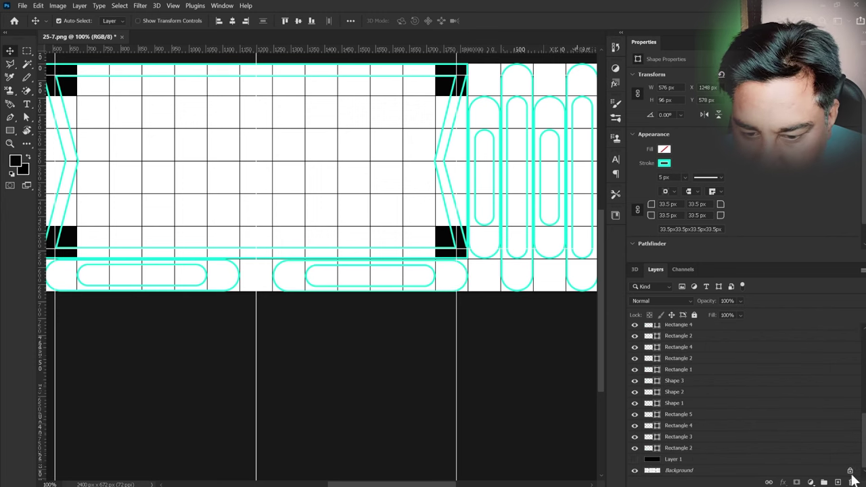
click(635, 471)
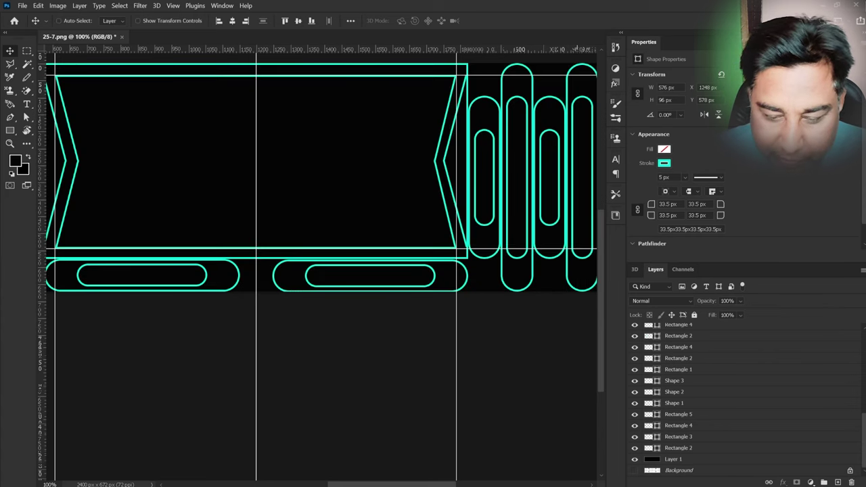
key(ctrl+minus)
key(ctrl+minus)
key(ctrl+minus)
key(ctrl+minus)
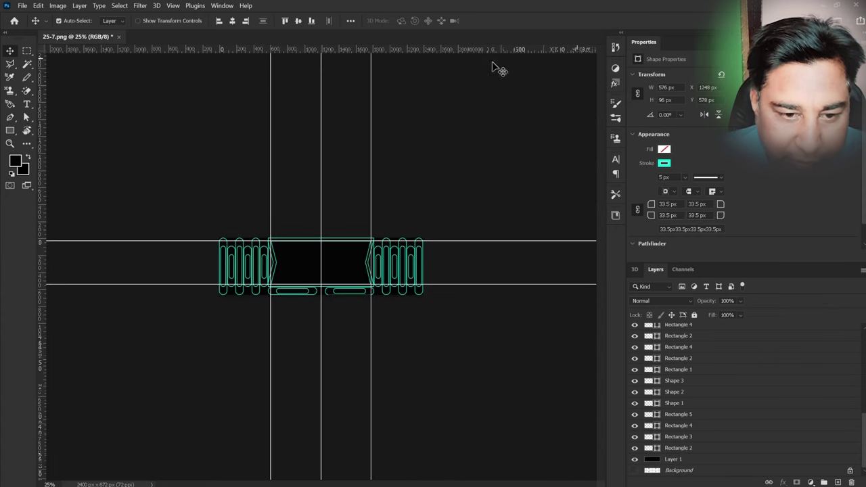
click(437, 188)
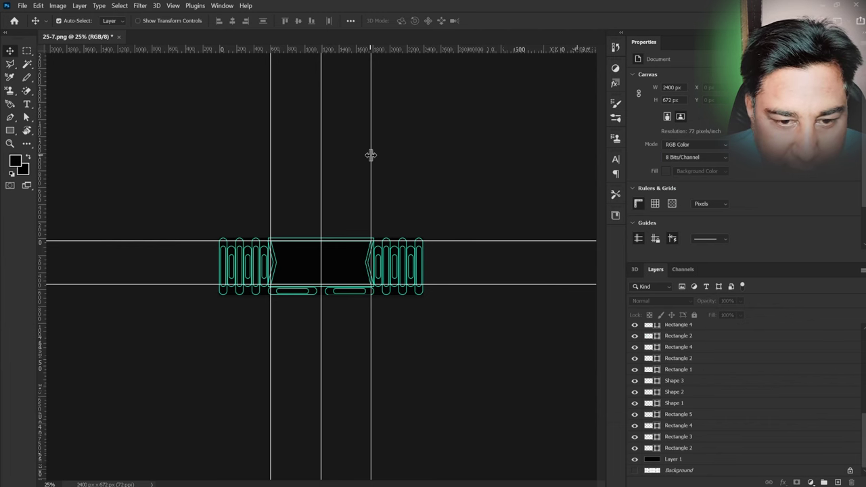
Step: Drag every guide back onto the rulers to delete it, then reframe the banner
mouse_move(371, 155)
mouse_down()
mouse_move(176, 173)
mouse_move(13, 139)
mouse_up()
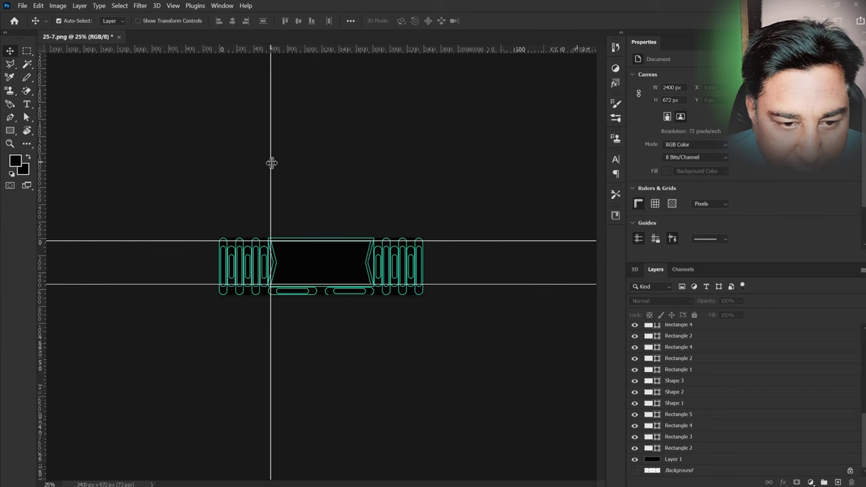
drag(271, 163, 25, 146)
drag(200, 80, 200, 78)
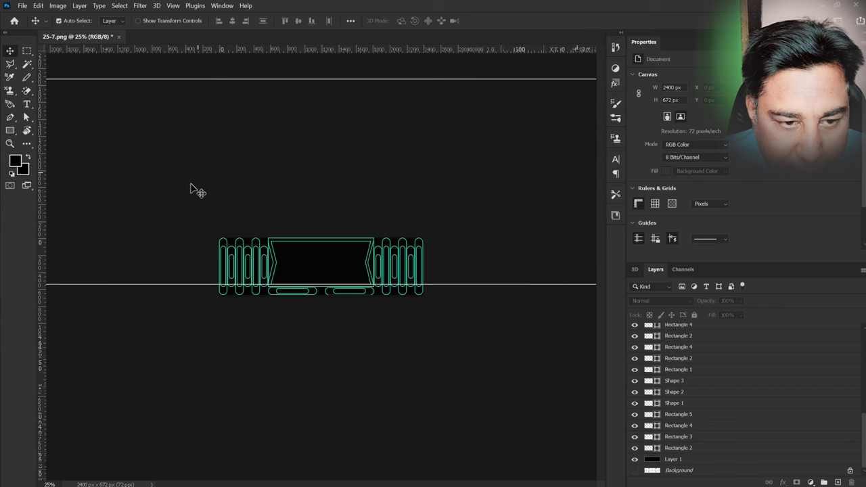
drag(182, 285, 221, 47)
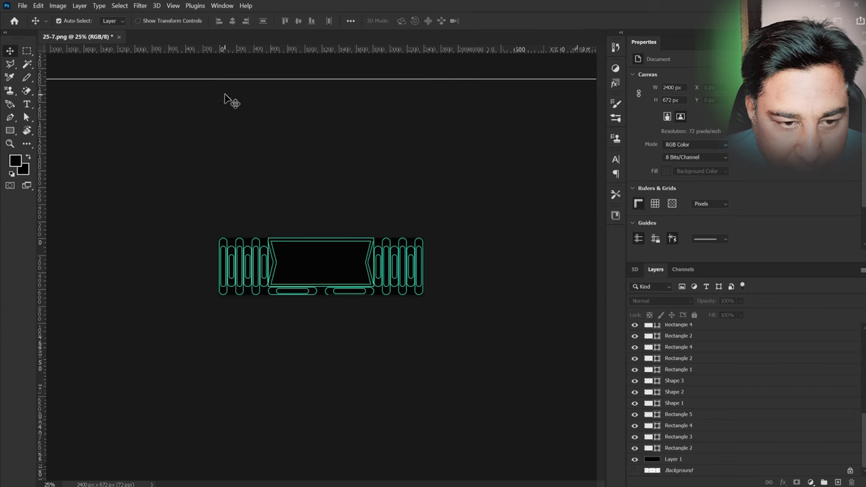
drag(230, 80, 235, 43)
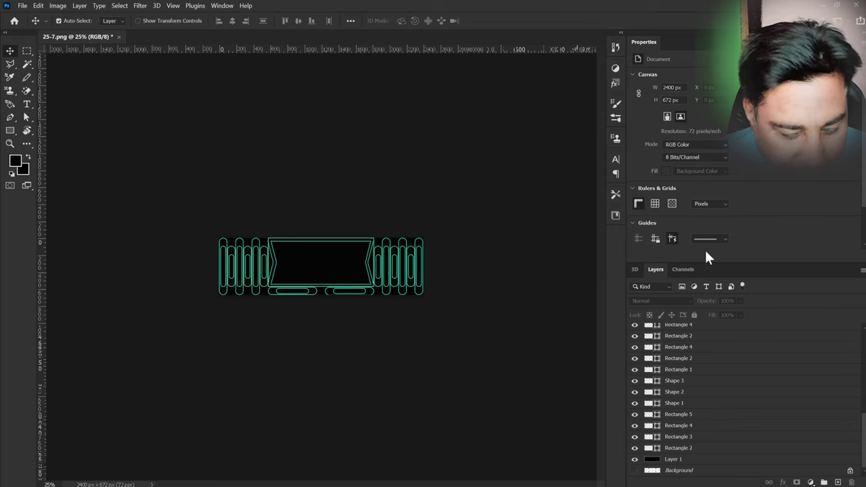
key(ctrl+plus)
key(ctrl+plus)
key(ctrl+plus)
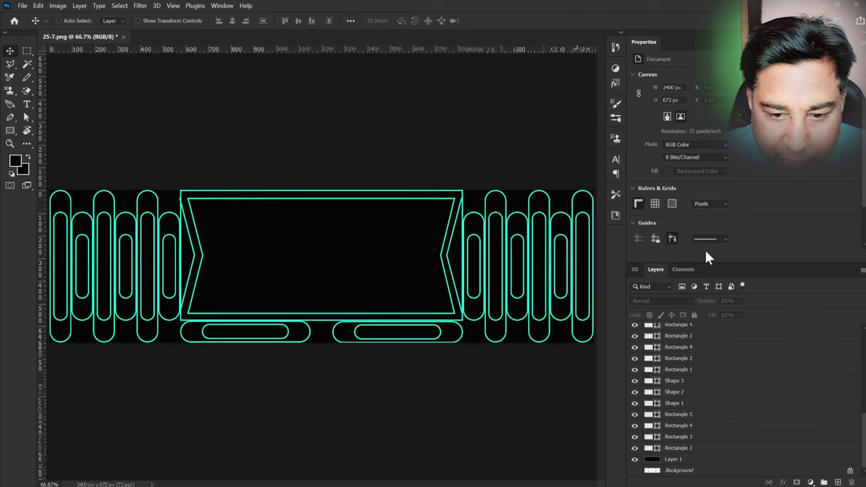
key(ctrl+plus)
key(ctrl+minus)
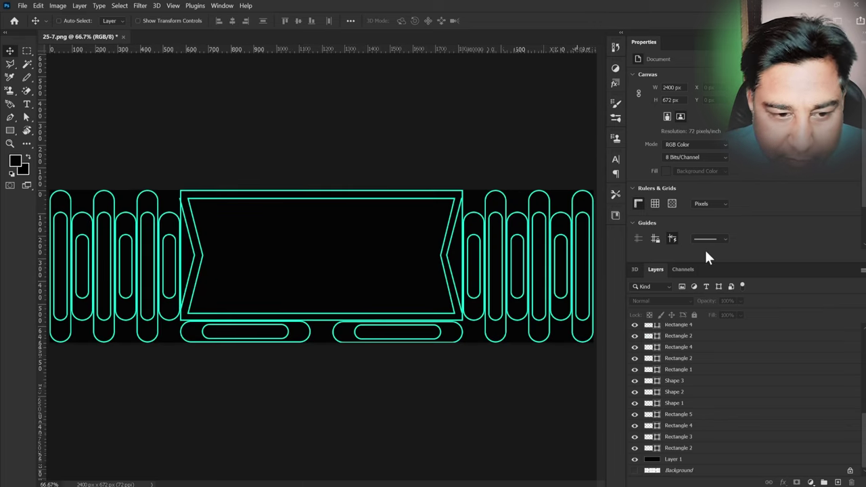
key(ctrl+minus)
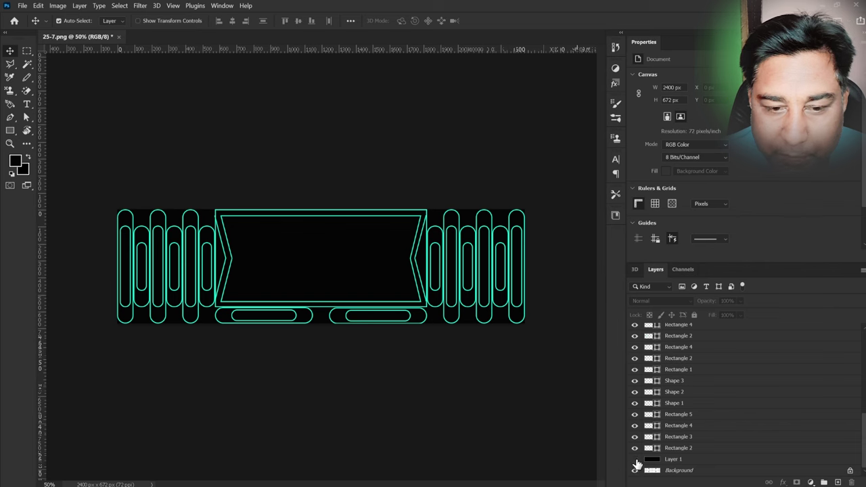
Step: Hide both the Background and the black Layer 1 so the teal outlines sit on transparency
click(635, 459)
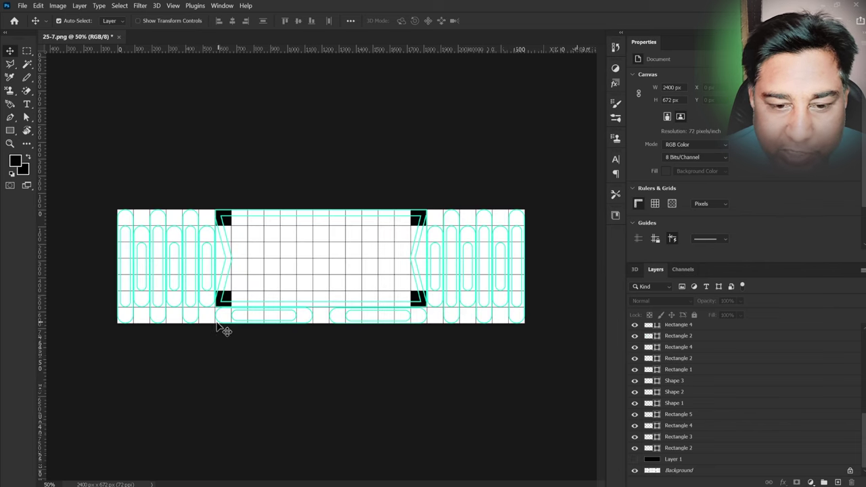
click(635, 470)
click(635, 460)
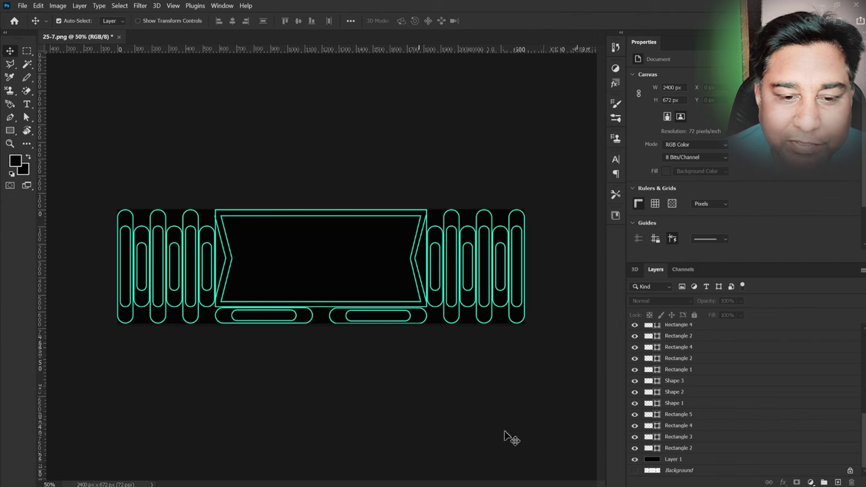
click(635, 459)
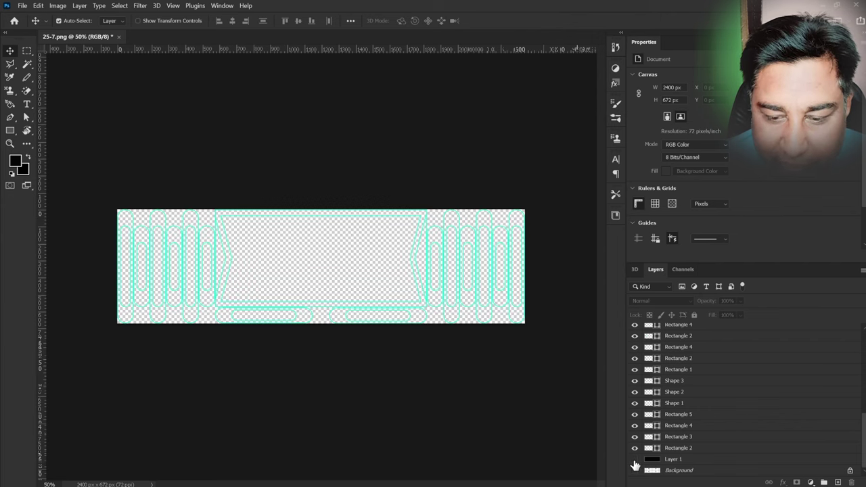
click(635, 460)
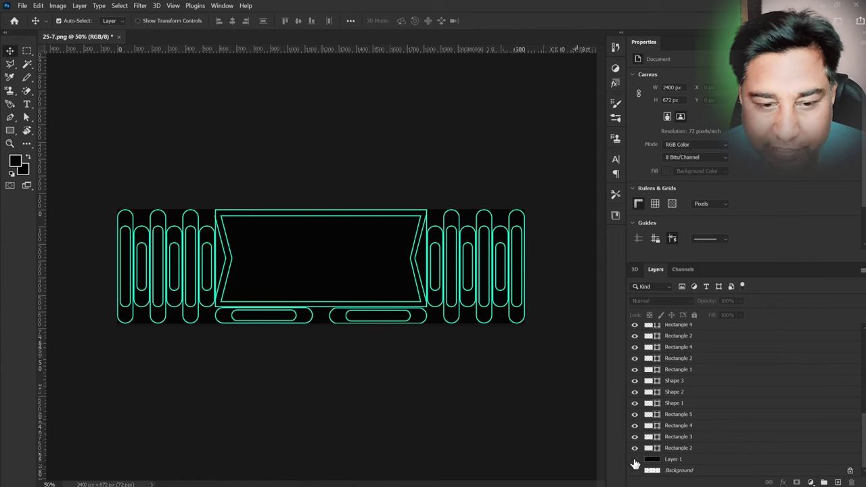
click(635, 460)
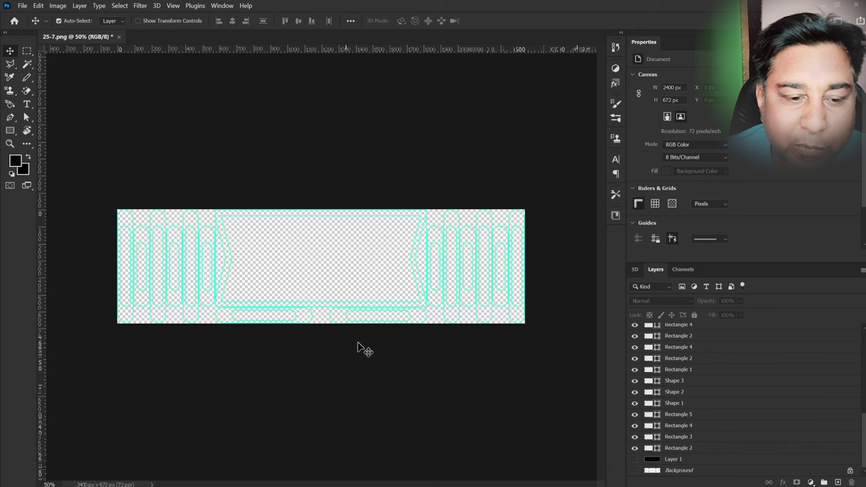
click(22, 6)
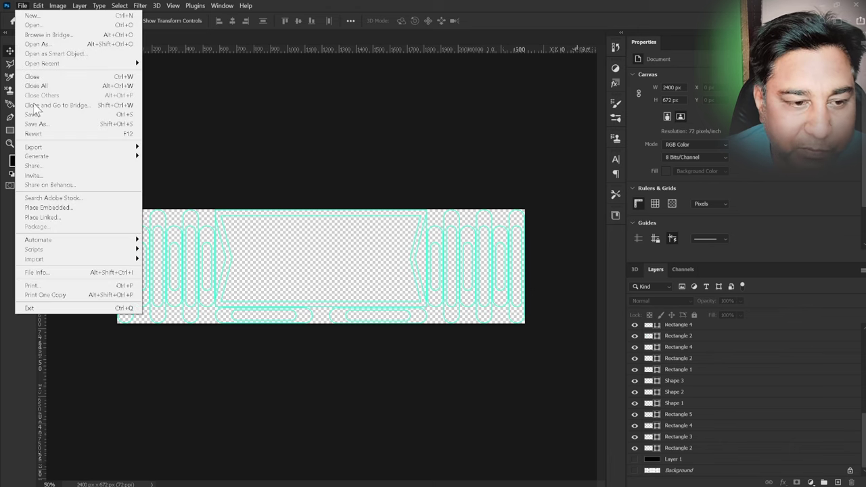
Step: Save the transparent banner to the Desktop as PNG 'class 2' with default PNG options
click(40, 124)
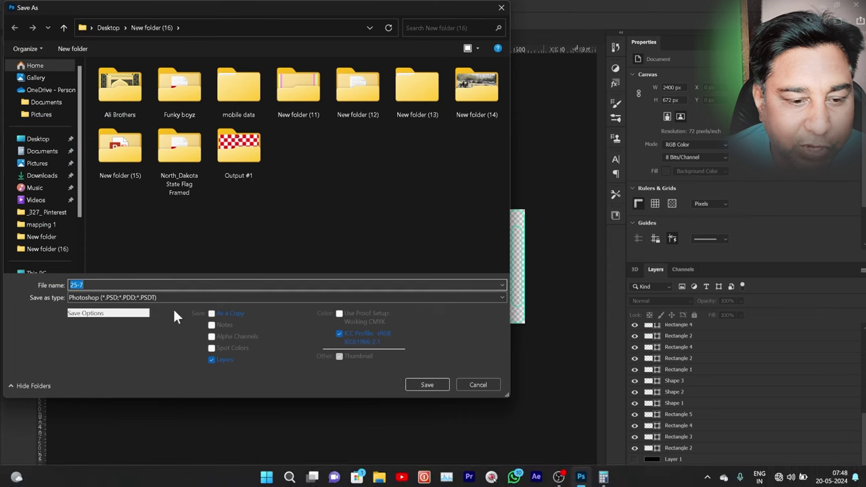
click(176, 298)
click(110, 254)
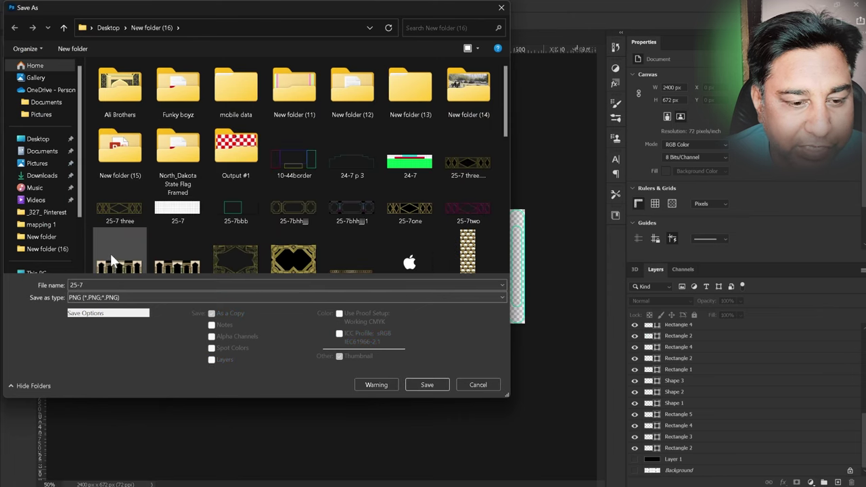
double_click(104, 284)
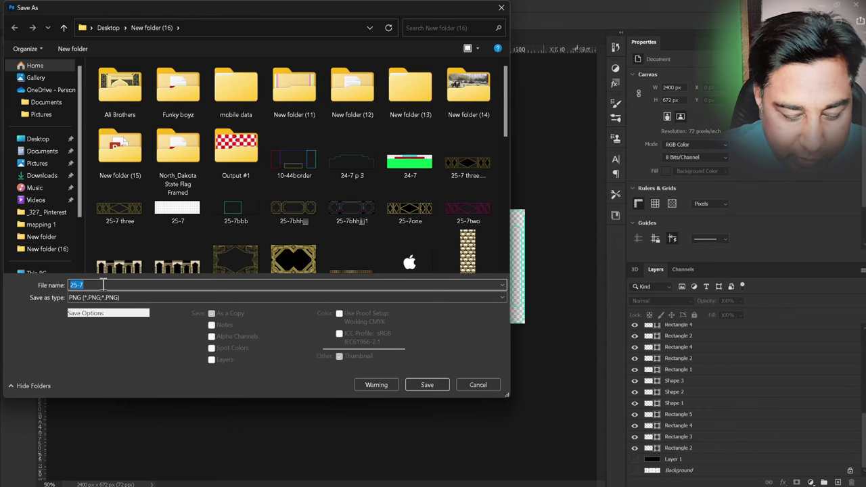
text(d)
text(class 2)
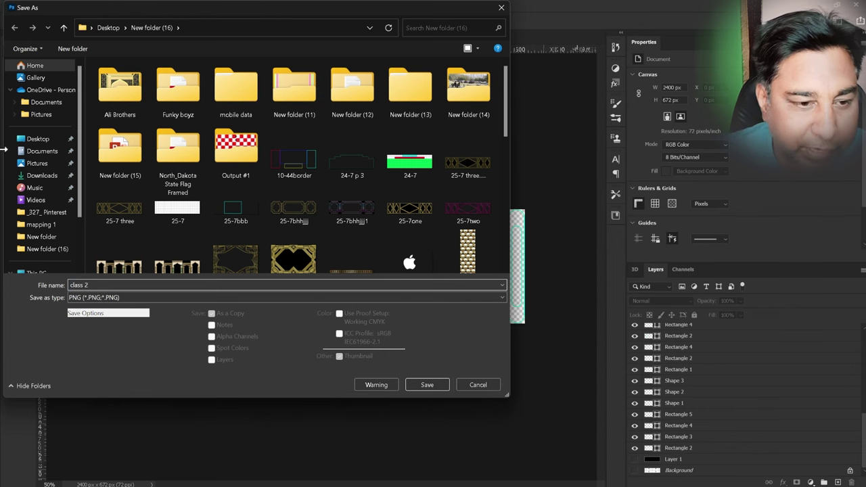
key(alt+Up)
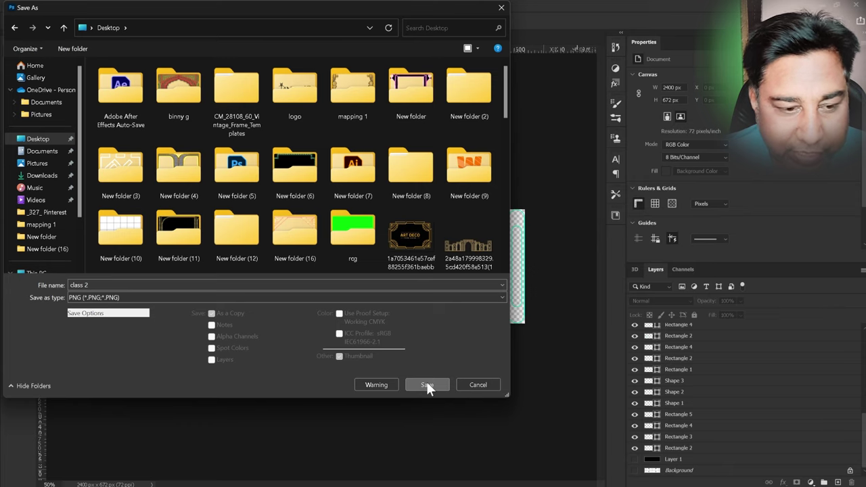
click(426, 384)
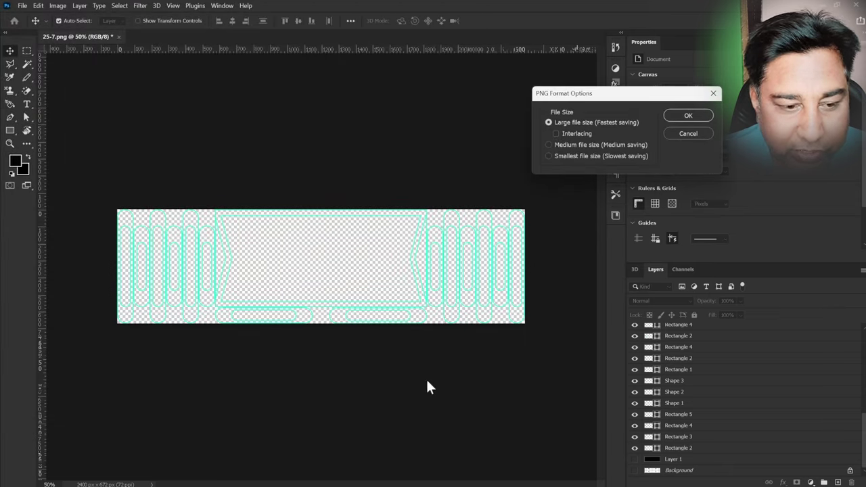
click(685, 117)
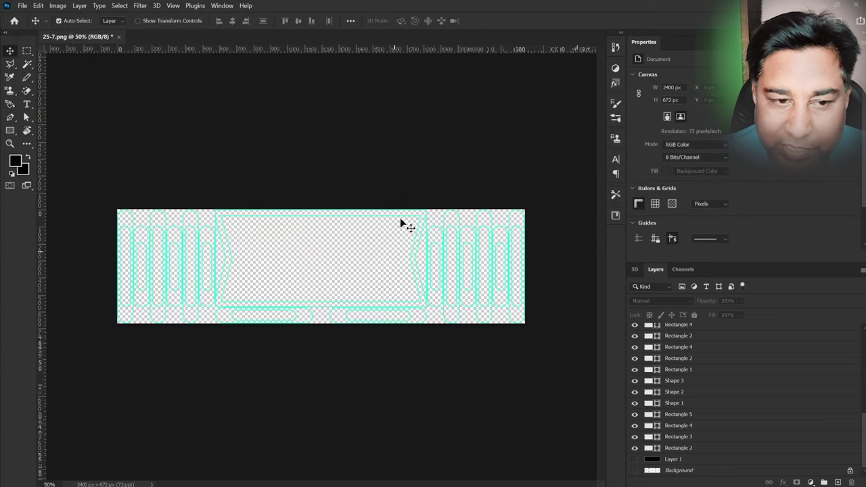
Step: Delete the black Layer 1 and show the white grid Background behind the outlines
click(635, 460)
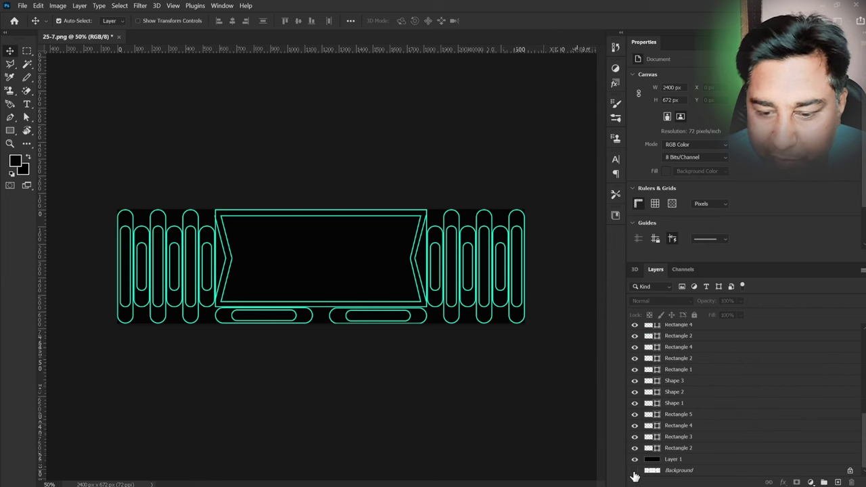
click(634, 473)
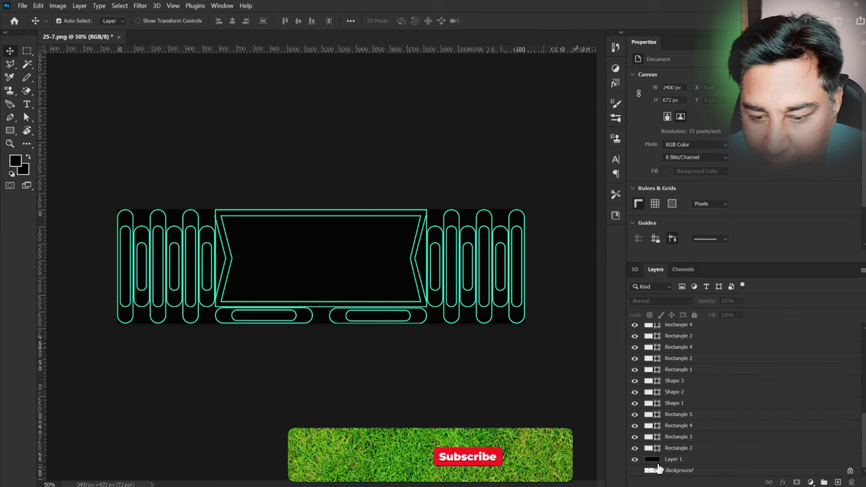
click(676, 463)
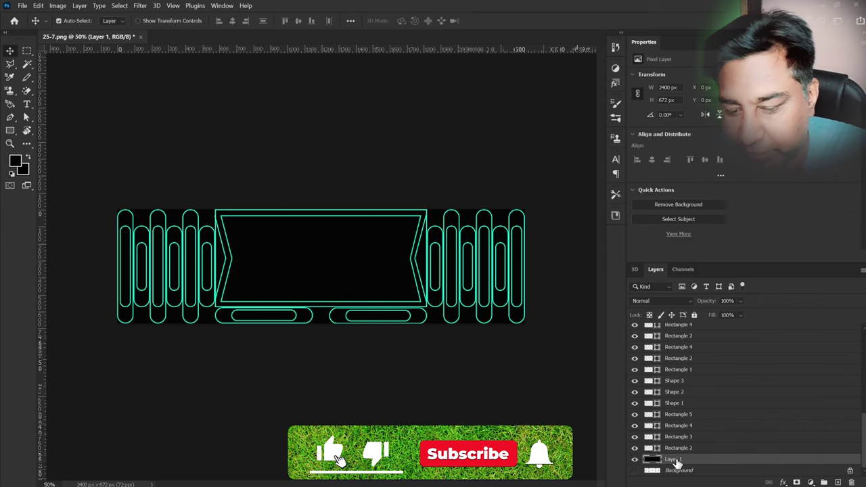
key(Delete)
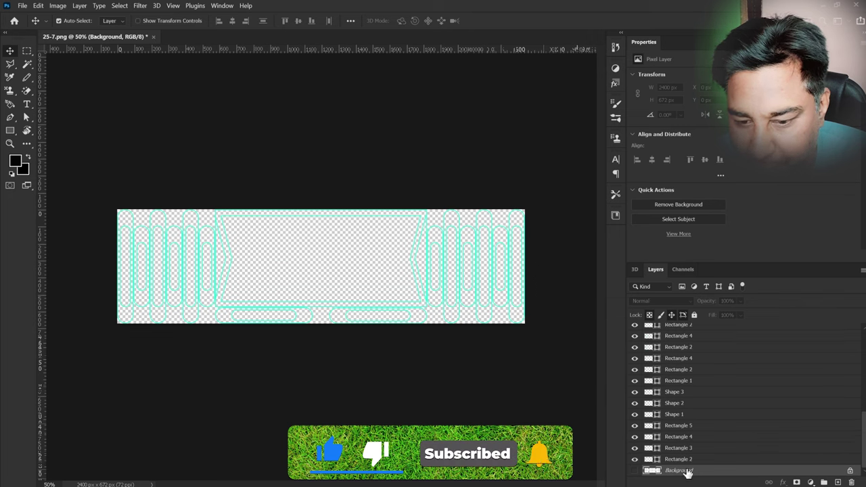
click(635, 470)
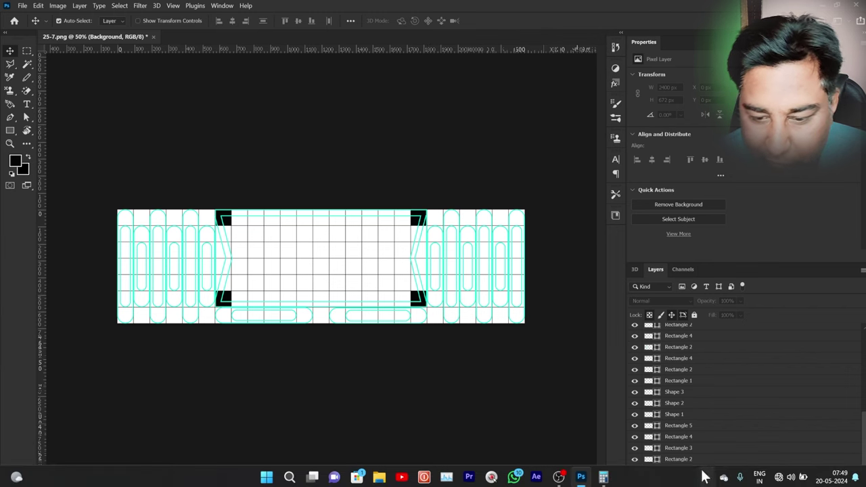
Step: Set the foreground colour to 000000 and fill the Background layer with black
click(16, 161)
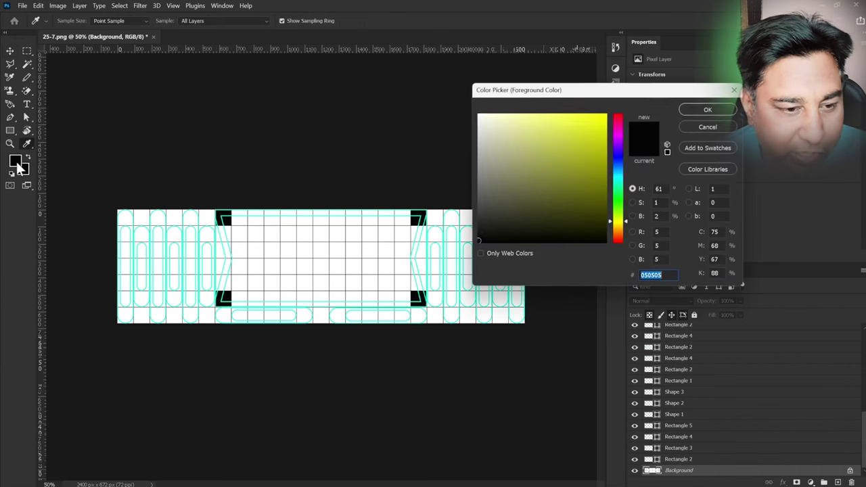
click(482, 242)
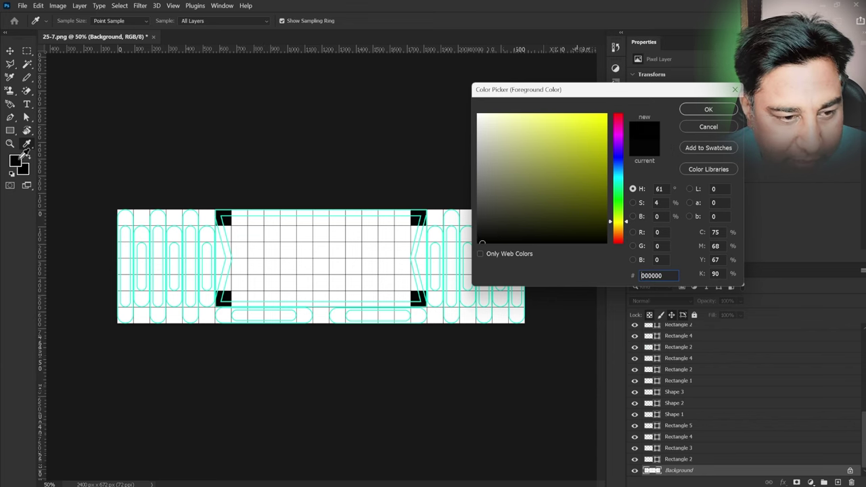
click(710, 111)
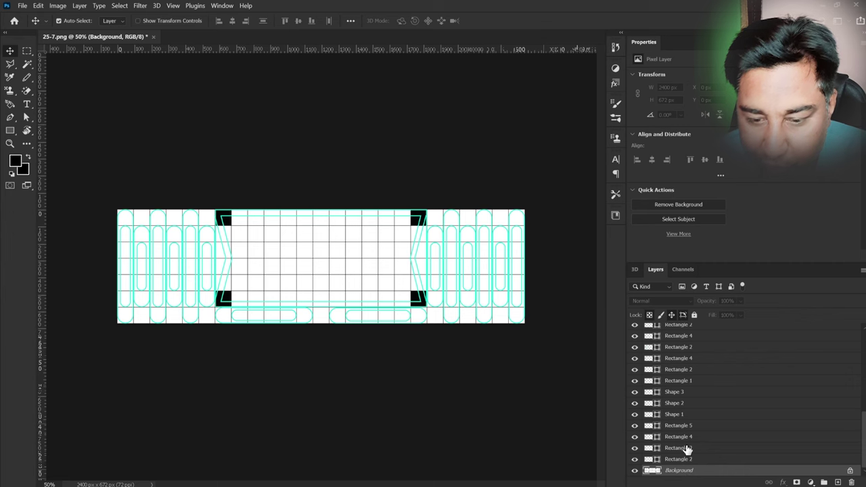
key(alt+BackSpace)
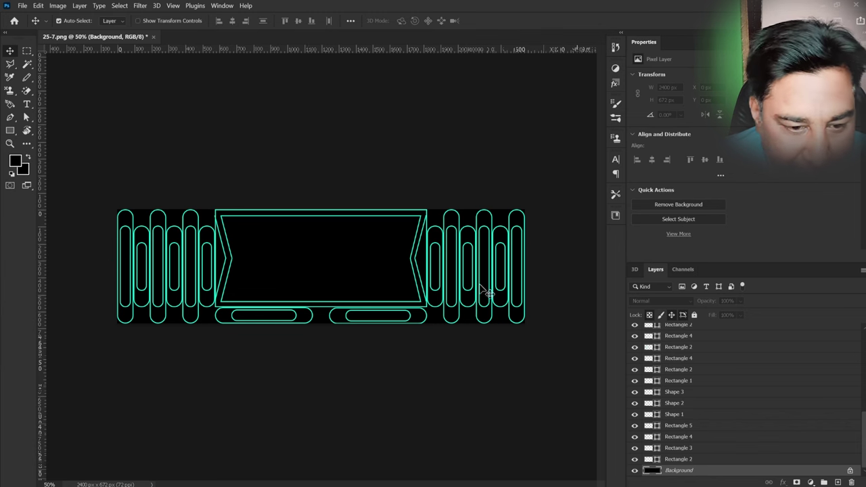
Step: Save As a PNG named 'class 2' in the Desktop folder
click(22, 7)
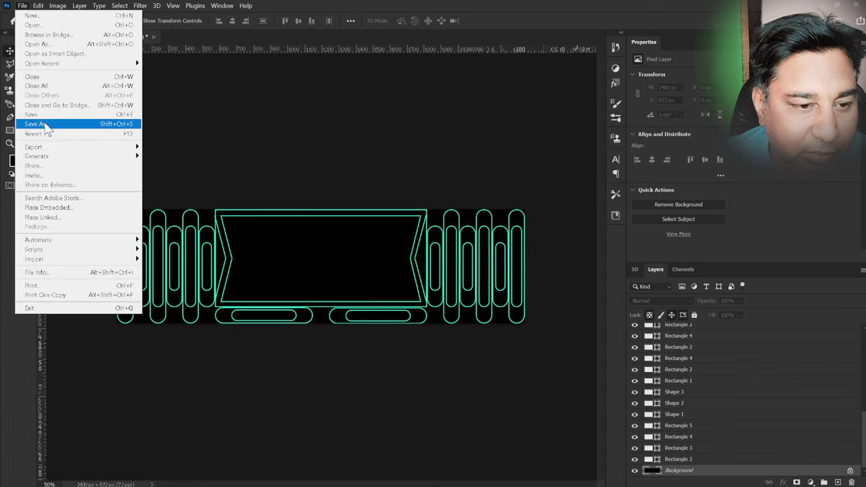
click(35, 124)
click(206, 300)
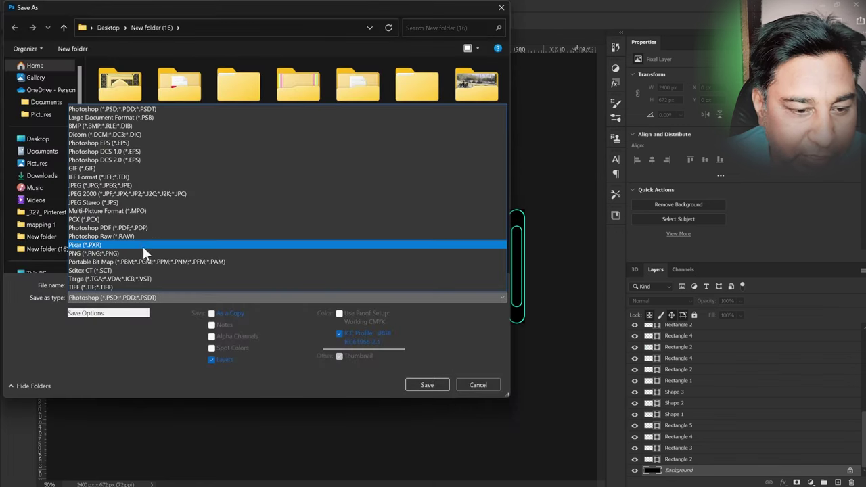
click(125, 253)
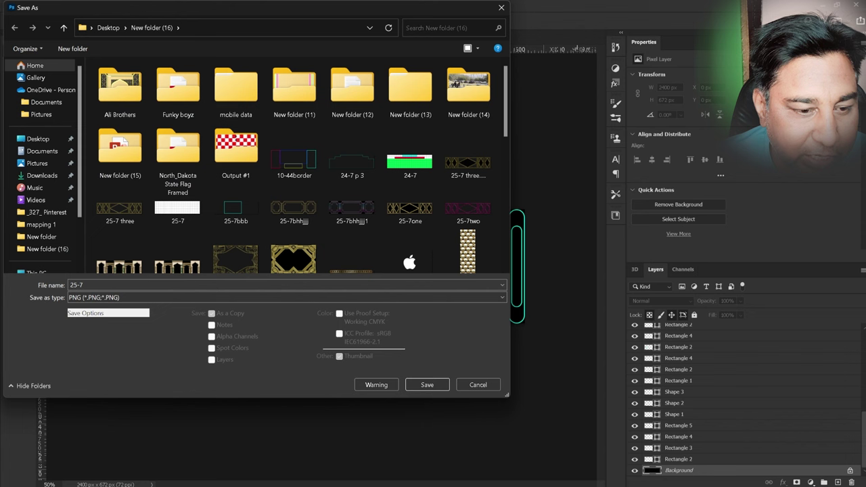
double_click(96, 284)
text(c)
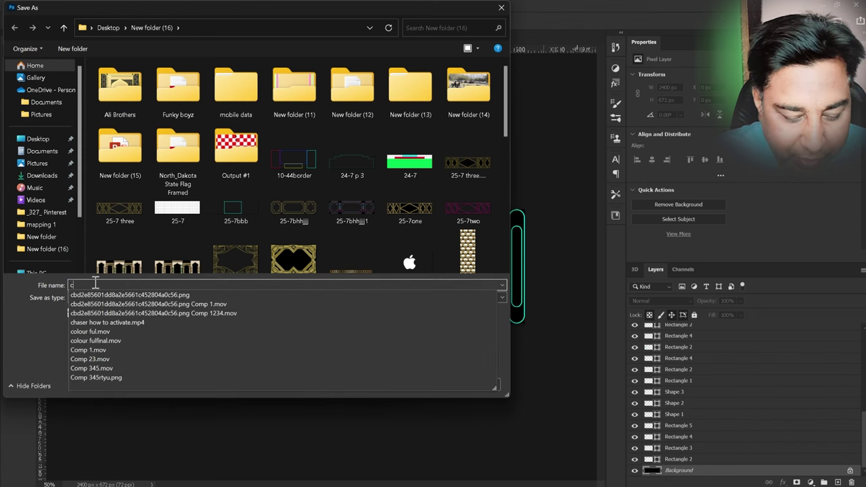
text(lass)
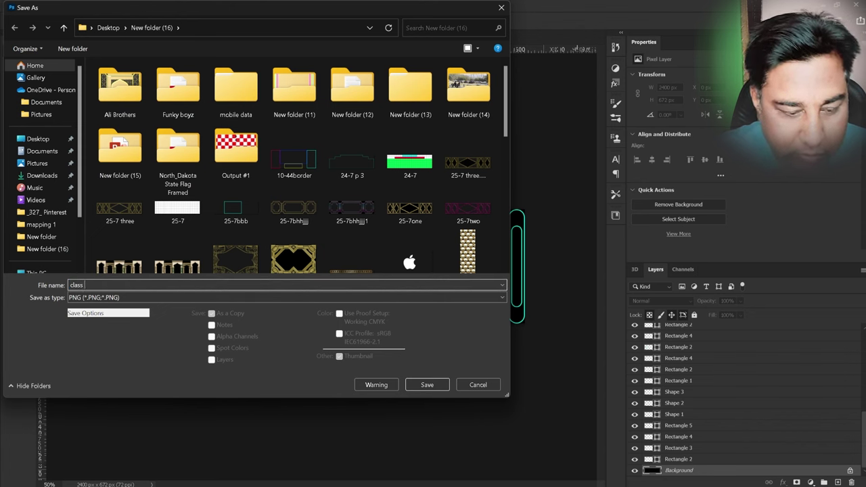
text( 2)
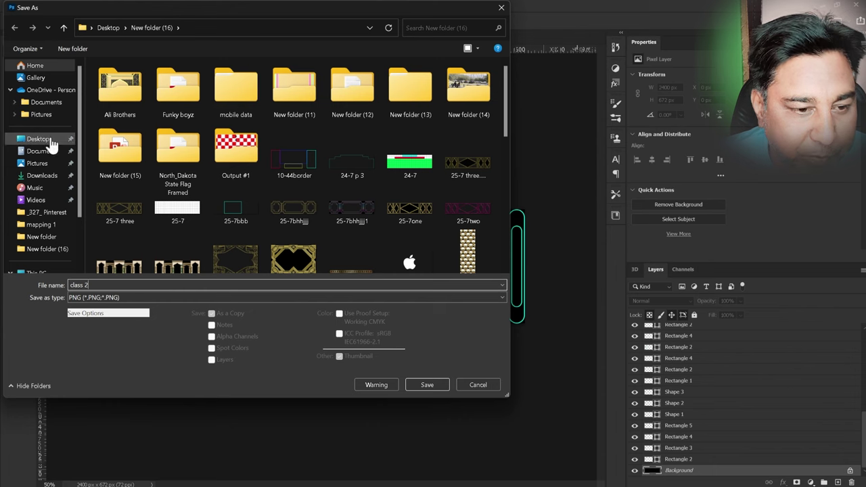
click(47, 139)
click(430, 383)
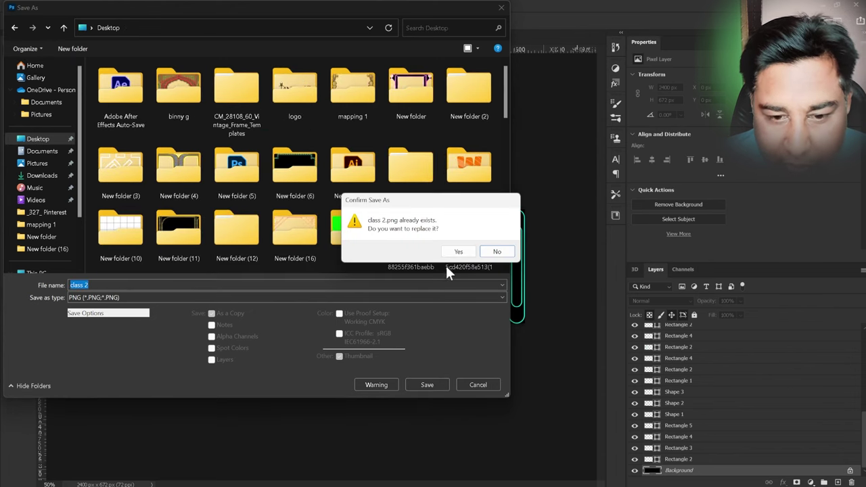
Step: Decline replacing class 2.png and save the banner as 'class 3' instead
click(499, 253)
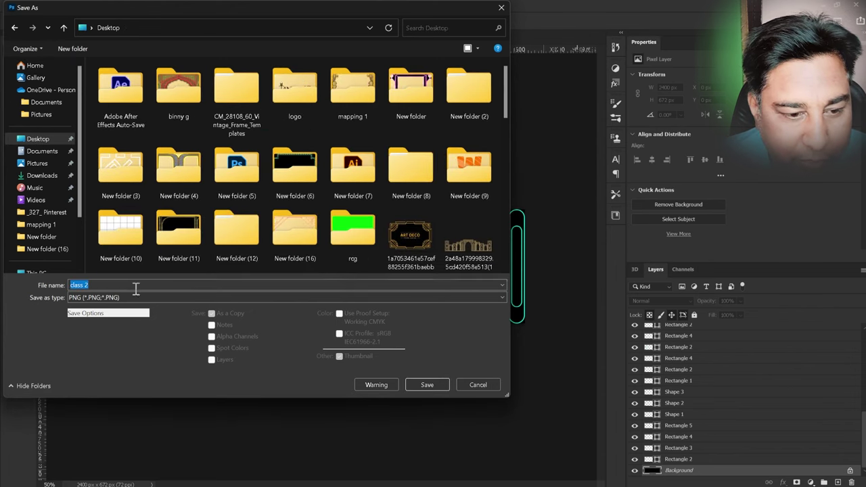
double_click(102, 285)
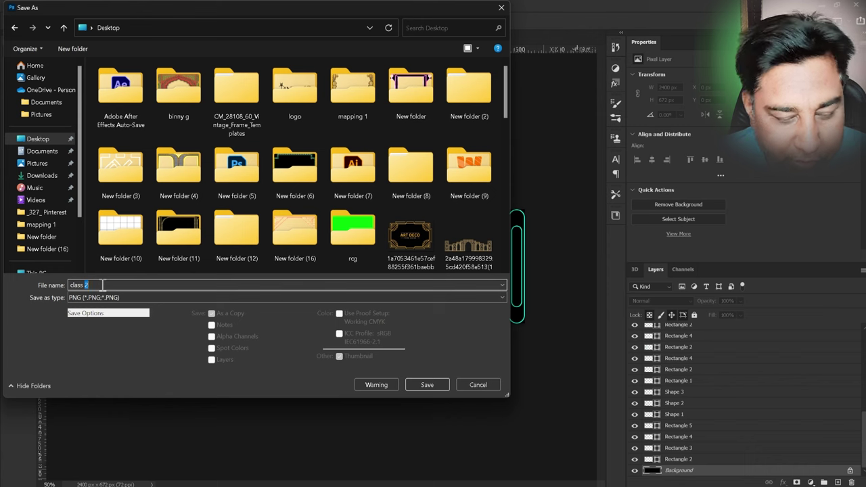
text(3)
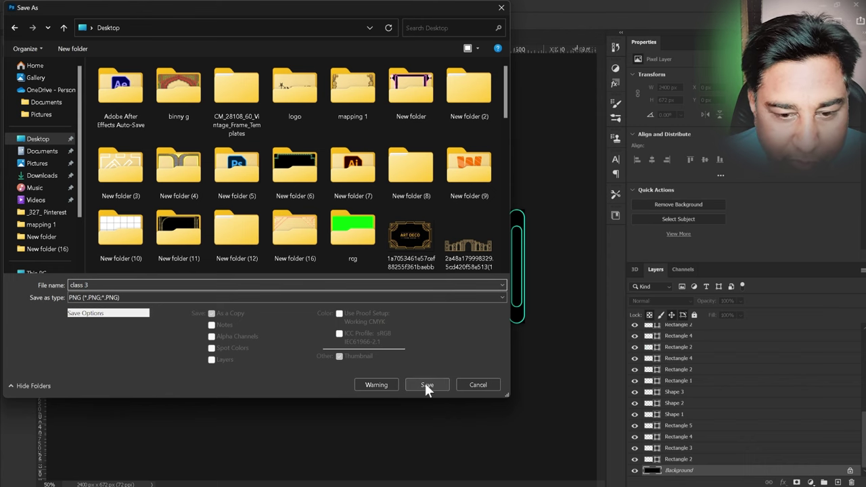
click(427, 384)
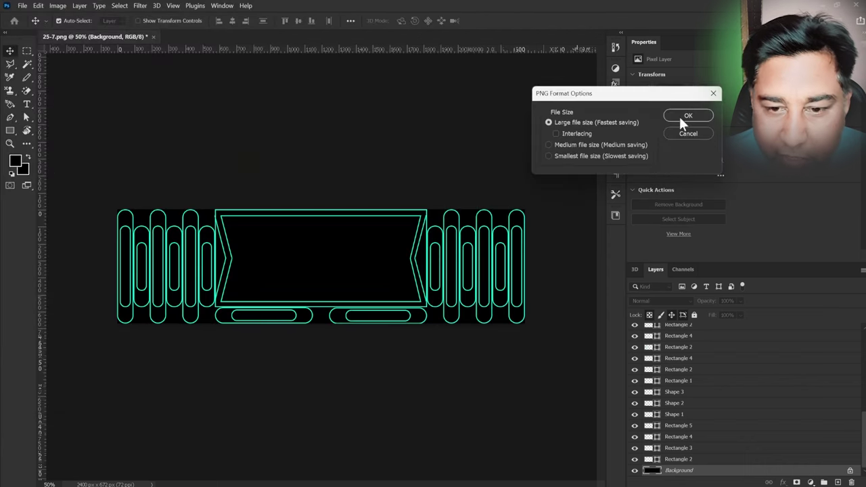
Step: Confirm the PNG options, then close the document without saving changes
click(688, 115)
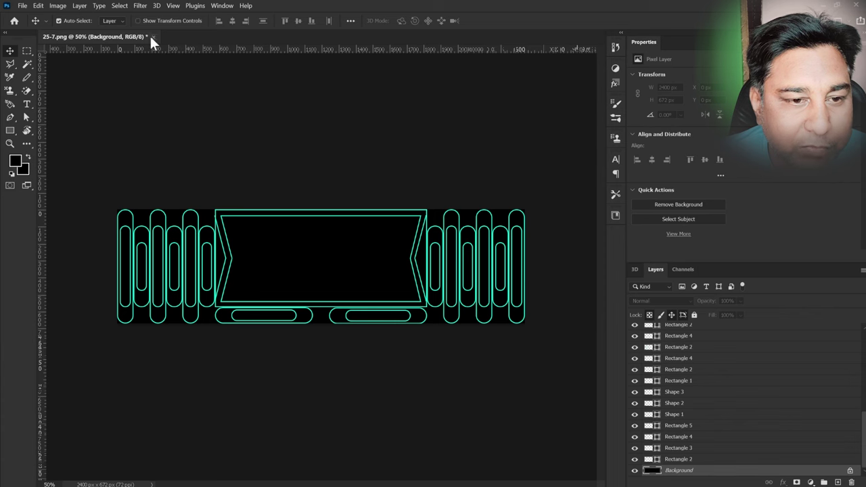
click(152, 38)
click(465, 196)
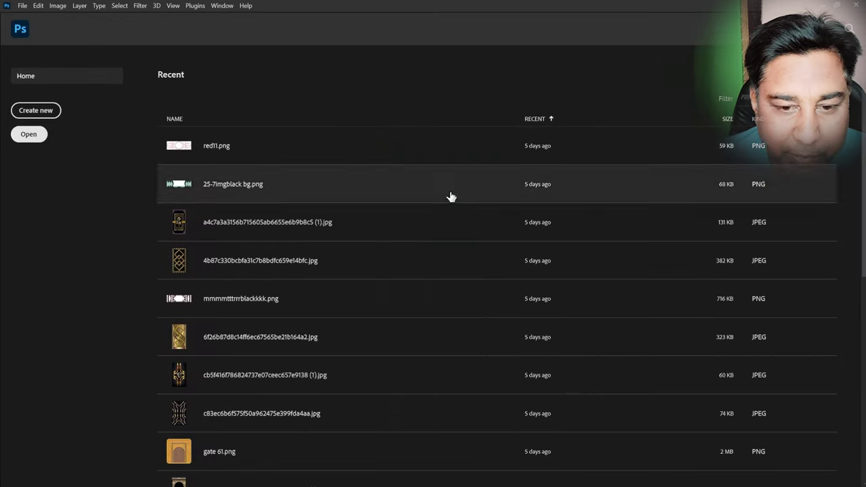
Step: Open class 3.png from the Desktop
click(30, 134)
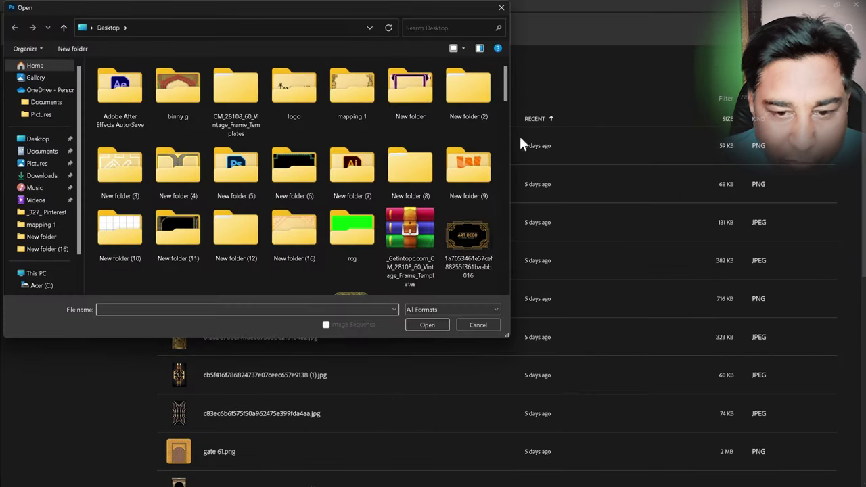
drag(508, 93, 509, 181)
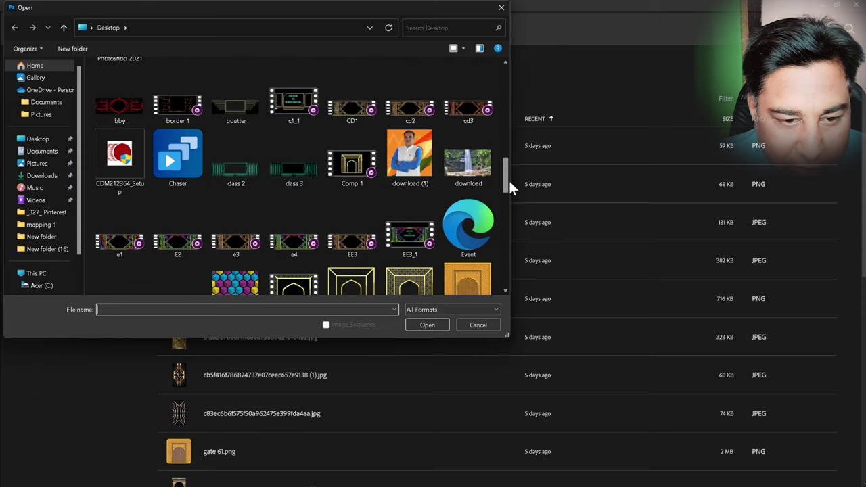
click(289, 173)
click(427, 326)
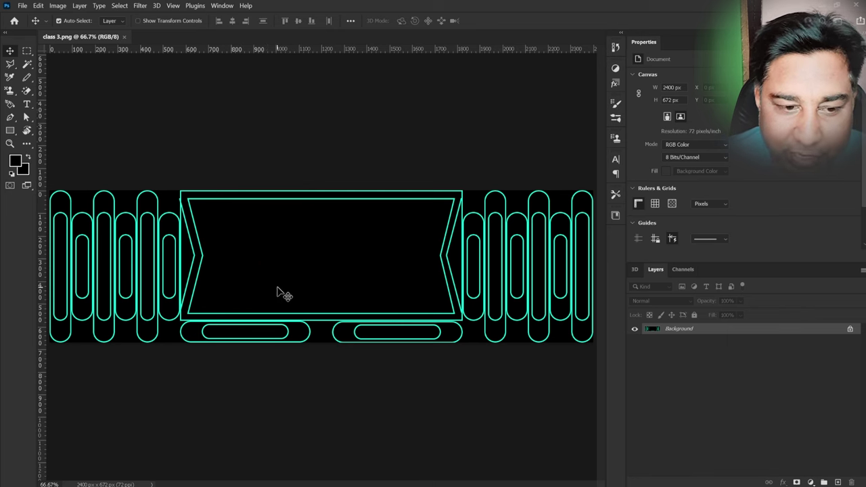
Step: Select the black inner chevron panel, invert the selection, and add a layer mask hiding the panel
click(28, 64)
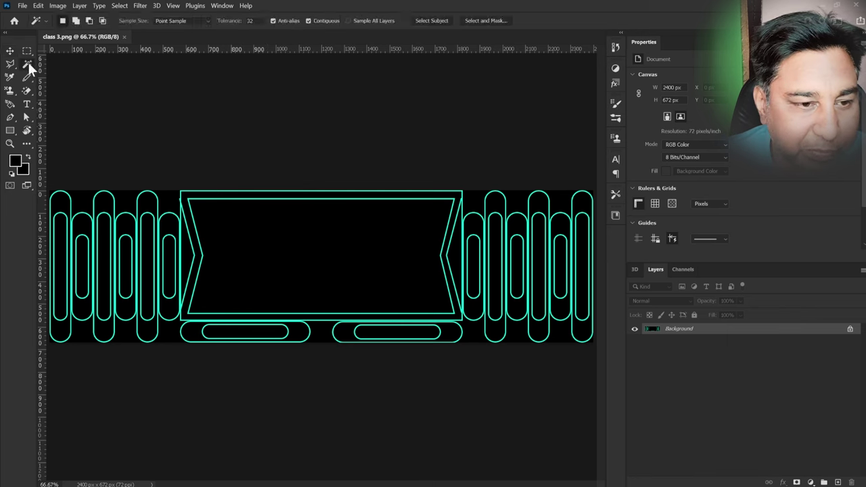
click(340, 250)
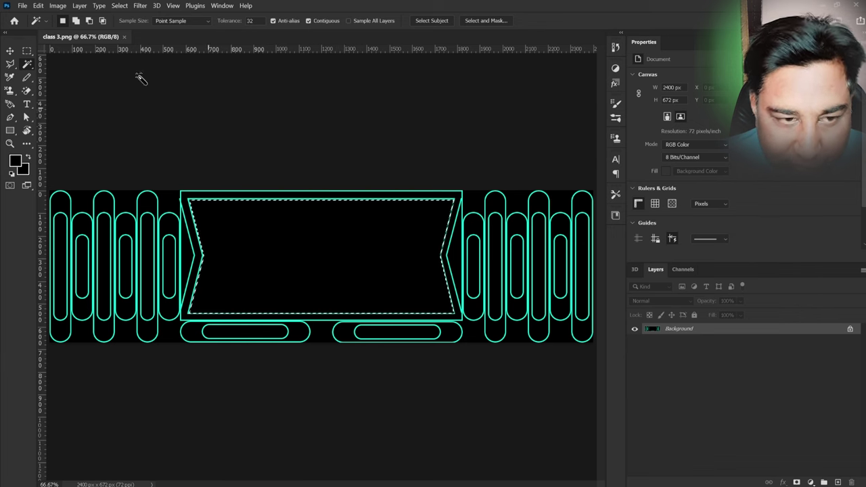
click(119, 6)
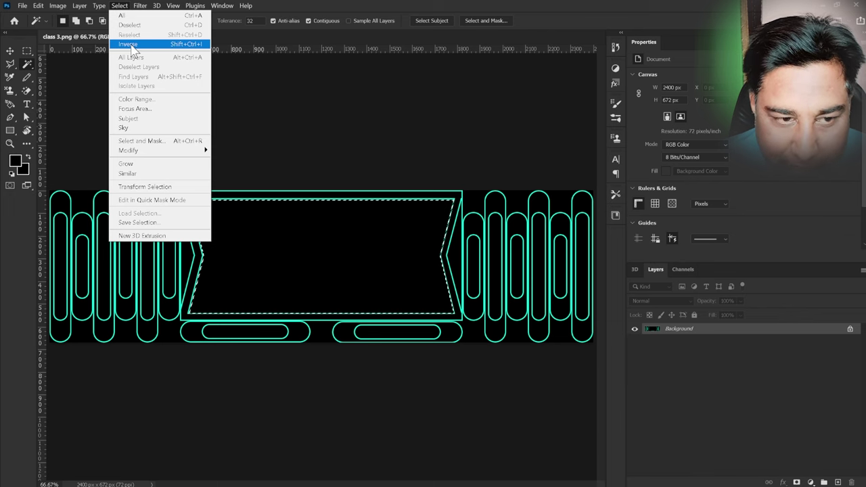
click(131, 45)
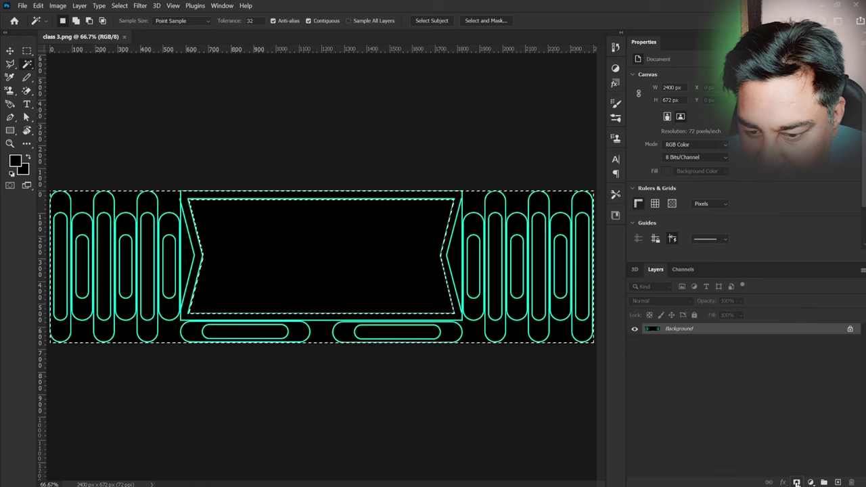
click(797, 482)
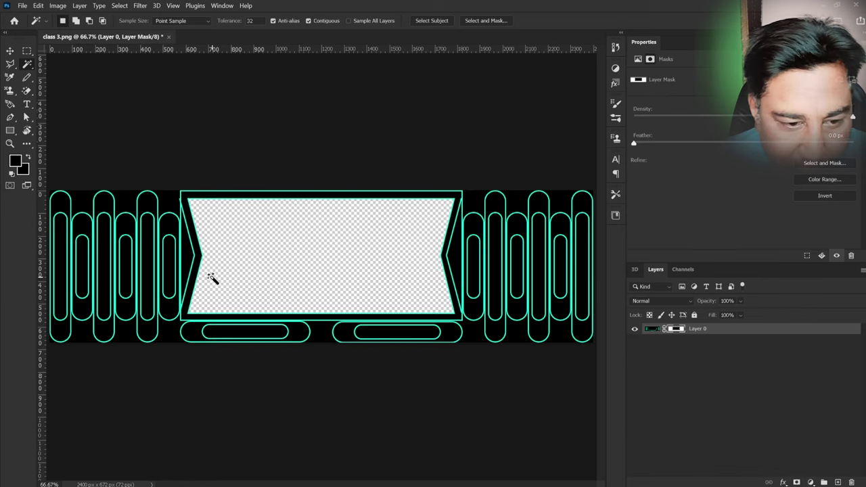
Step: Cut out the six inner pill openings on the right side through the mask
click(473, 271)
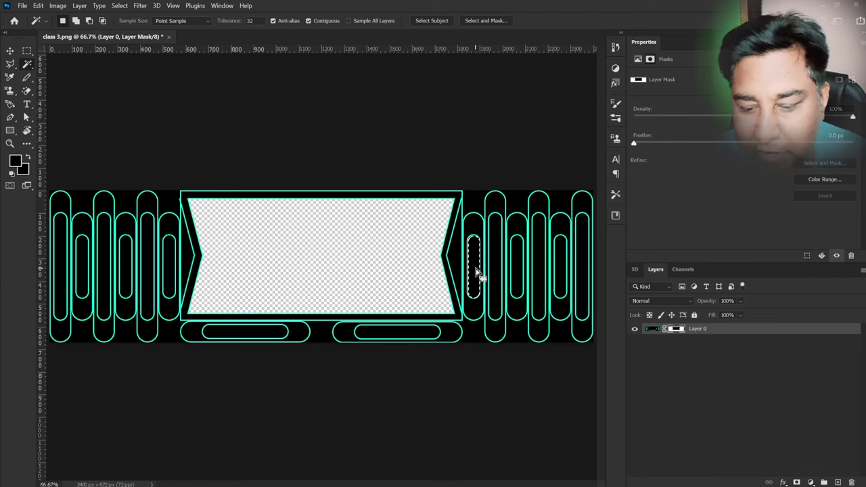
key(alt+BackSpace)
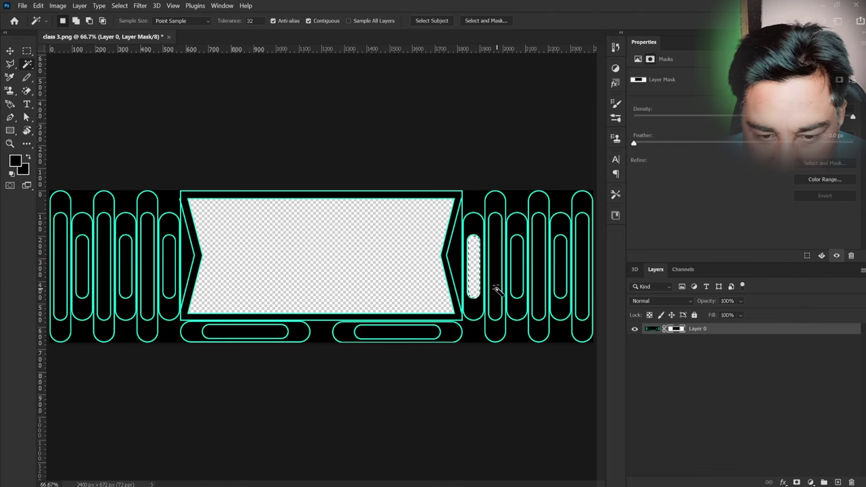
click(498, 292)
key(alt+BackSpace)
click(517, 279)
key(alt+BackSpace)
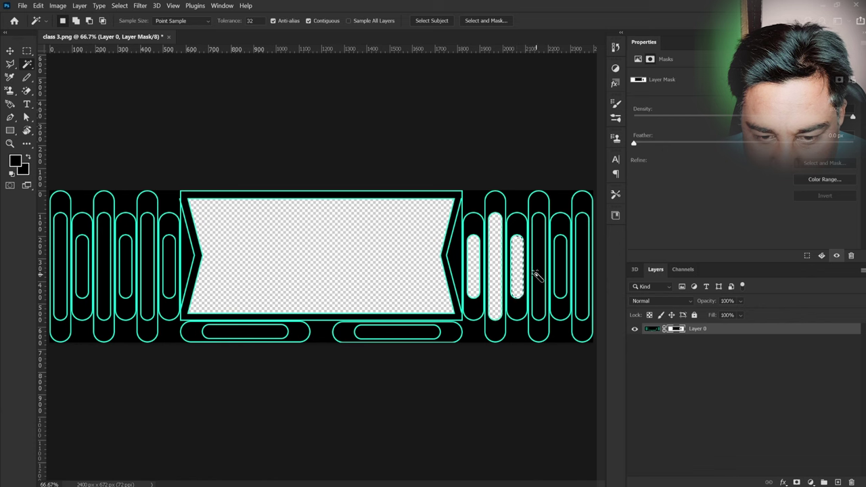
click(541, 270)
key(alt+BackSpace)
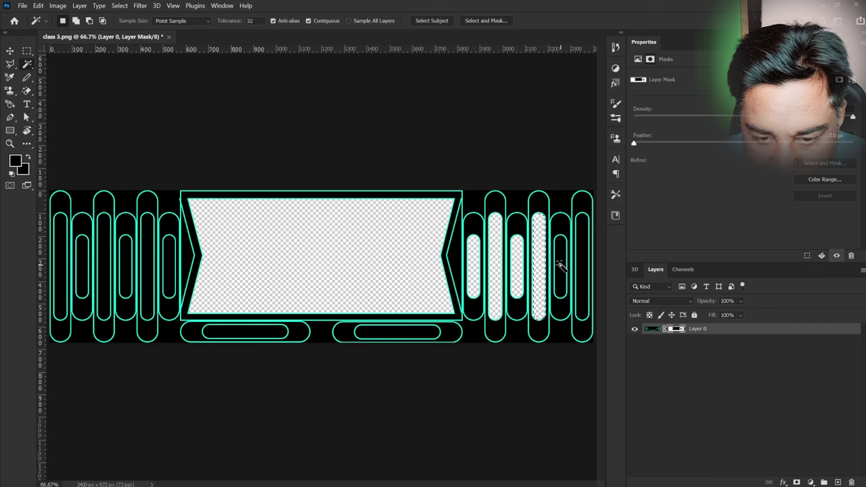
click(560, 267)
key(alt+BackSpace)
click(583, 270)
key(alt+BackSpace)
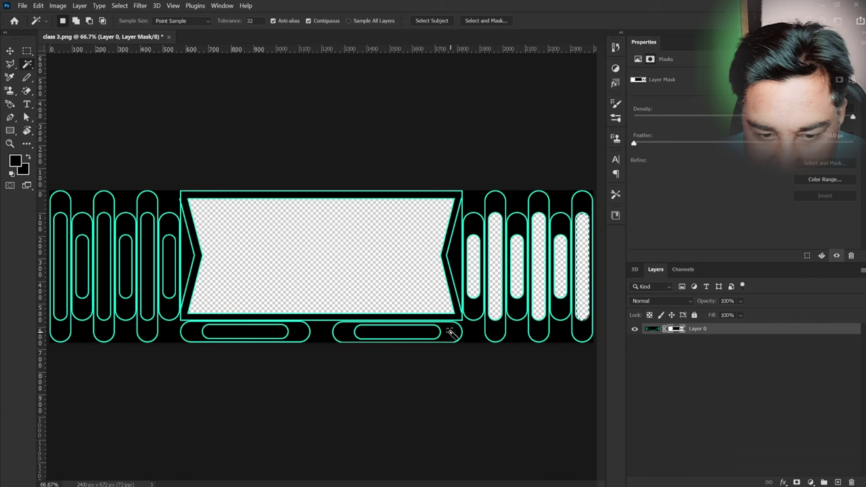
Step: Make the insides of both bottom pills transparent on the mask
click(416, 333)
key(alt+BackSpace)
click(275, 332)
key(alt+BackSpace)
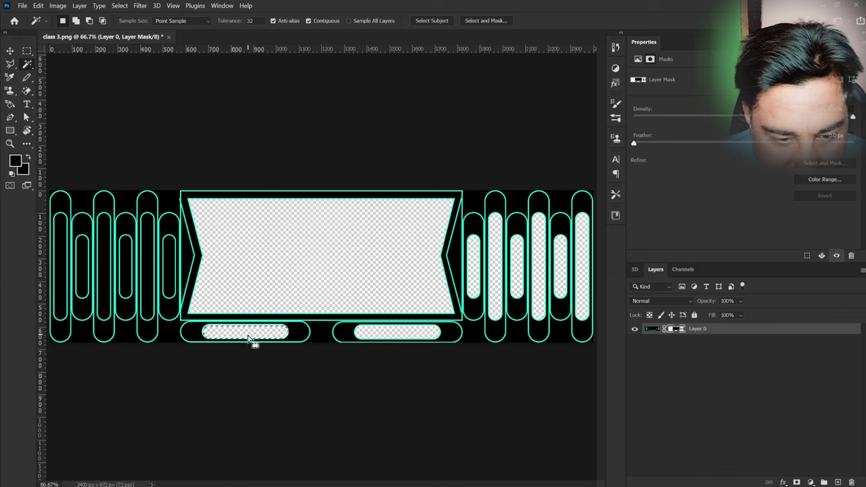
Step: Cut out the six inner pill openings on the left side through the mask
key(alt+BackSpace)
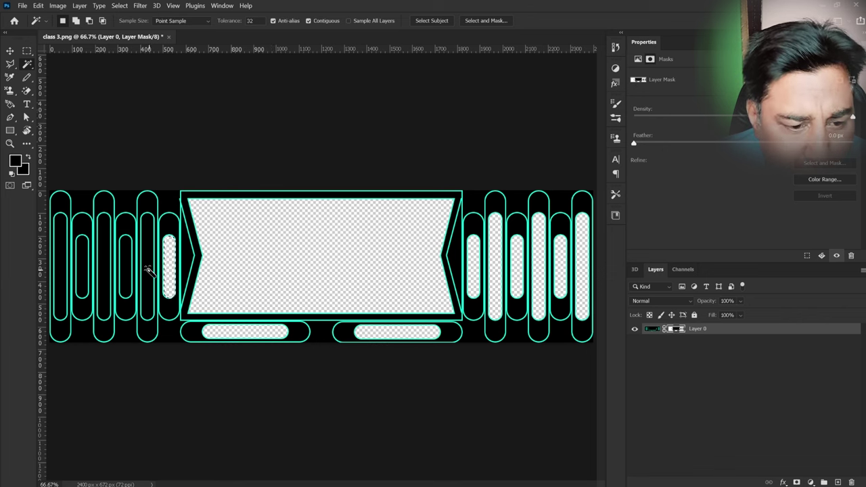
click(147, 271)
key(alt+BackSpace)
click(125, 269)
key(alt+BackSpace)
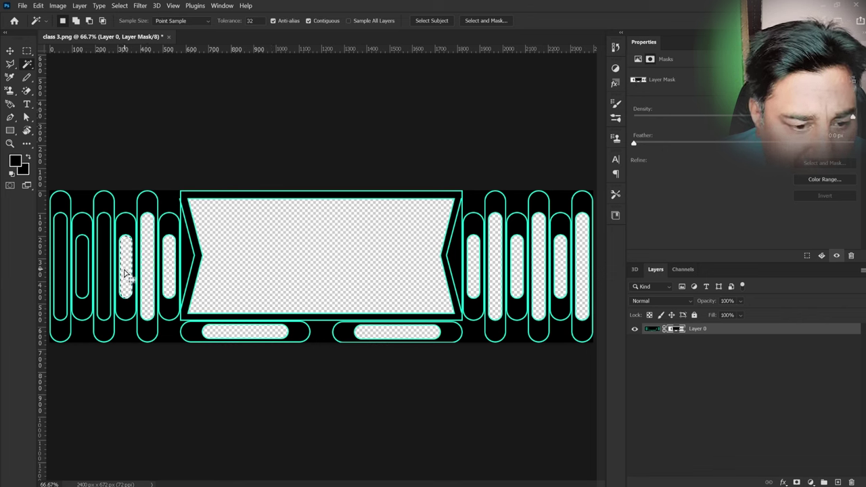
click(105, 269)
key(alt+BackSpace)
click(82, 276)
key(alt+BackSpace)
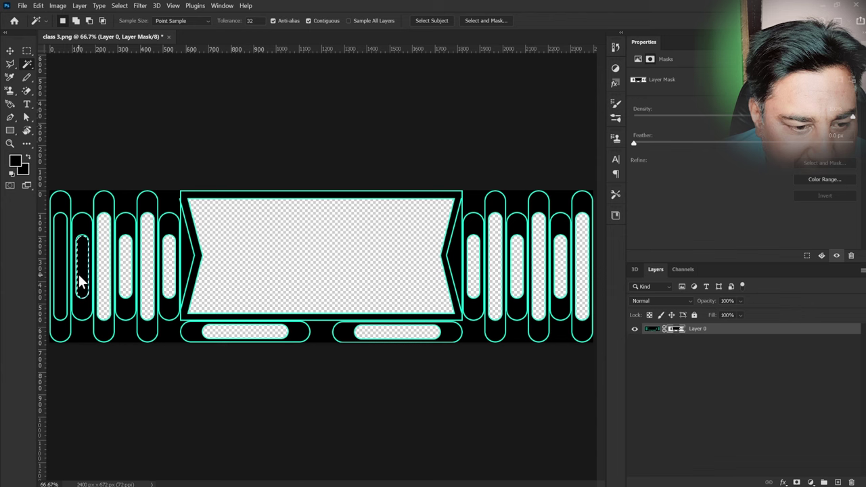
click(59, 266)
key(alt+BackSpace)
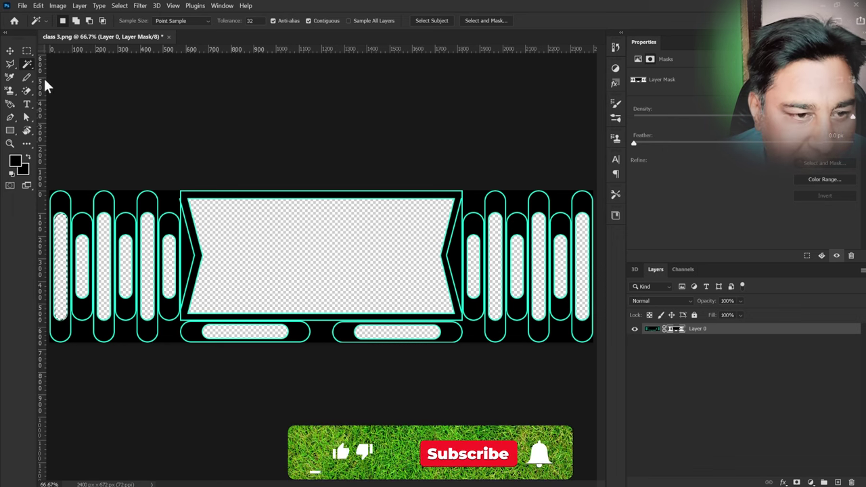
Step: Save the banner to the Desktop as PNG 'class 3 copy', accepting default PNG options
click(26, 6)
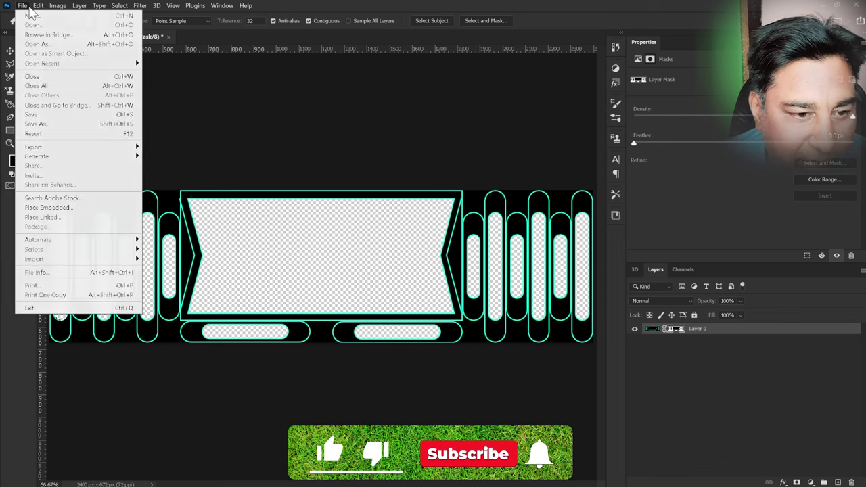
click(31, 124)
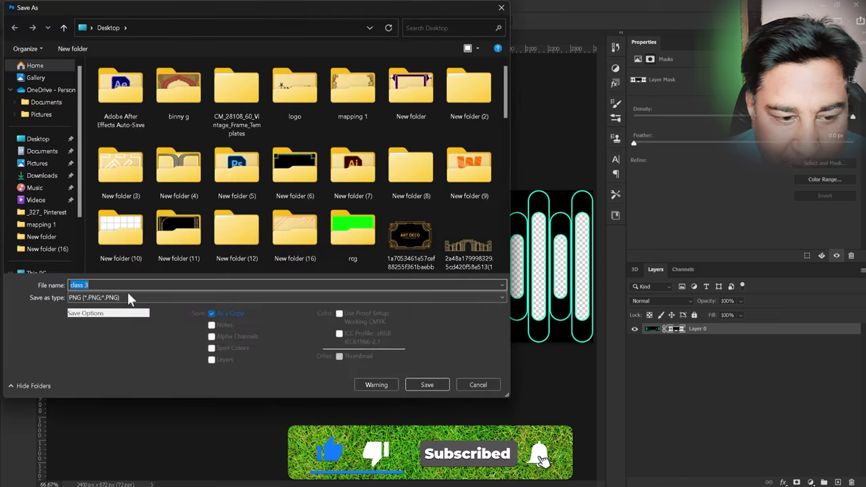
click(428, 384)
click(429, 384)
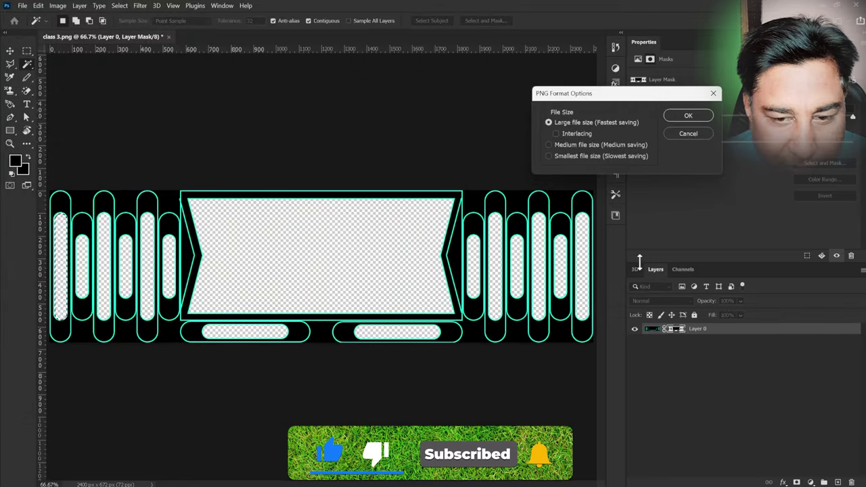
click(688, 116)
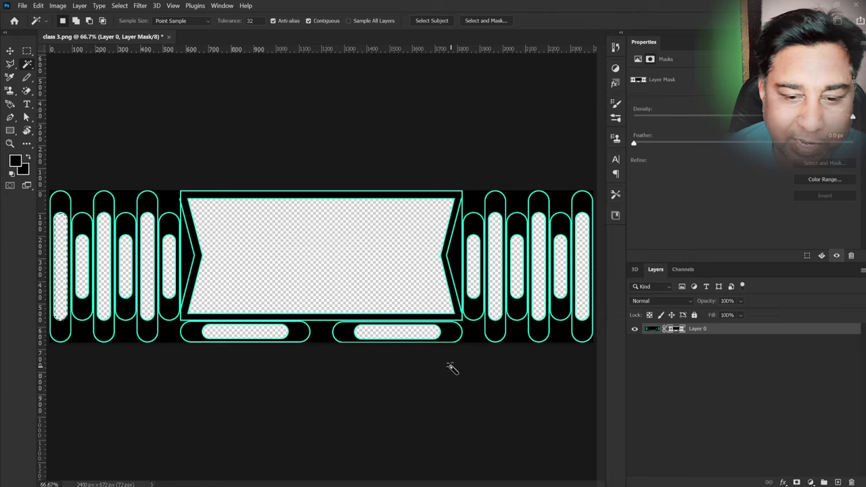
key(ctrl+plus)
key(ctrl+plus)
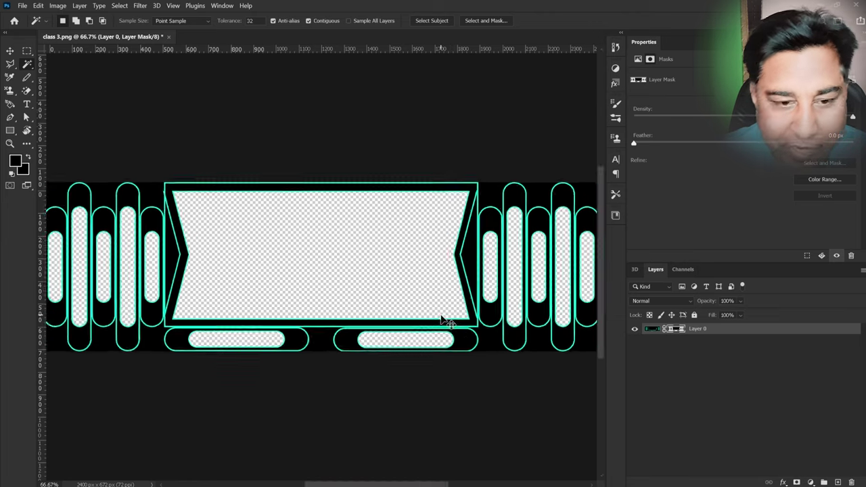
scroll(420, 315, left, 5)
scroll(386, 298, left, 5)
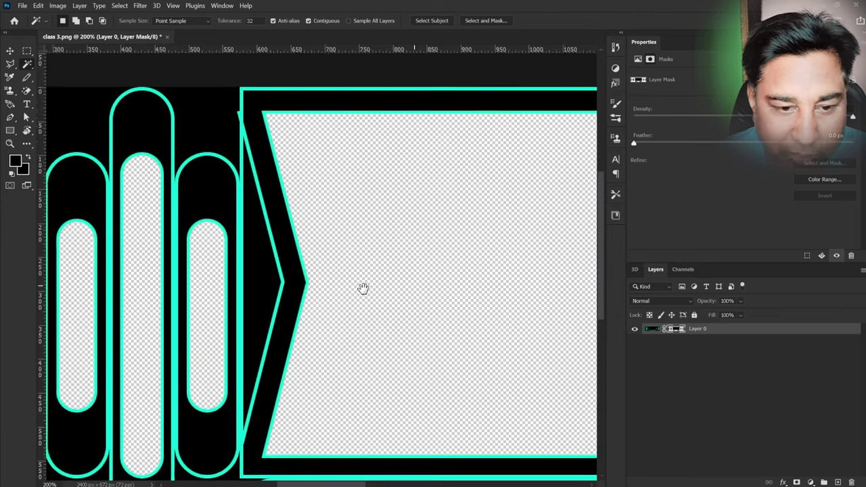
scroll(364, 304, up, 2)
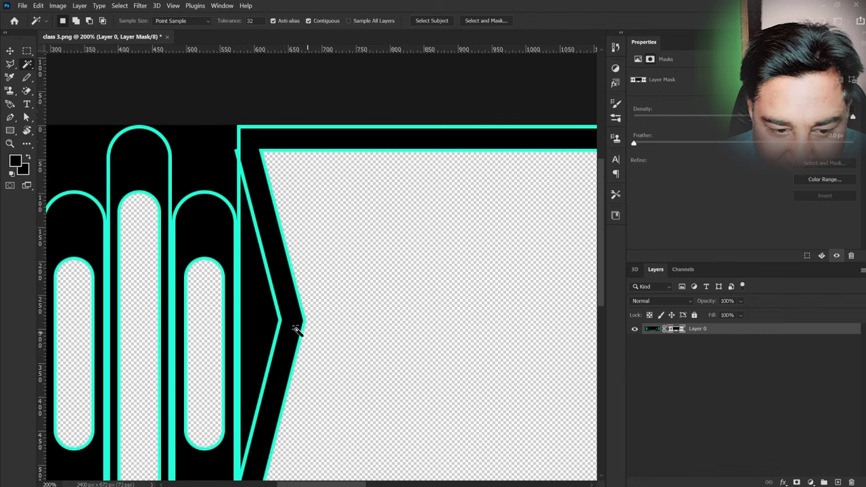
scroll(262, 237, down, 2)
scroll(319, 377, up, 1)
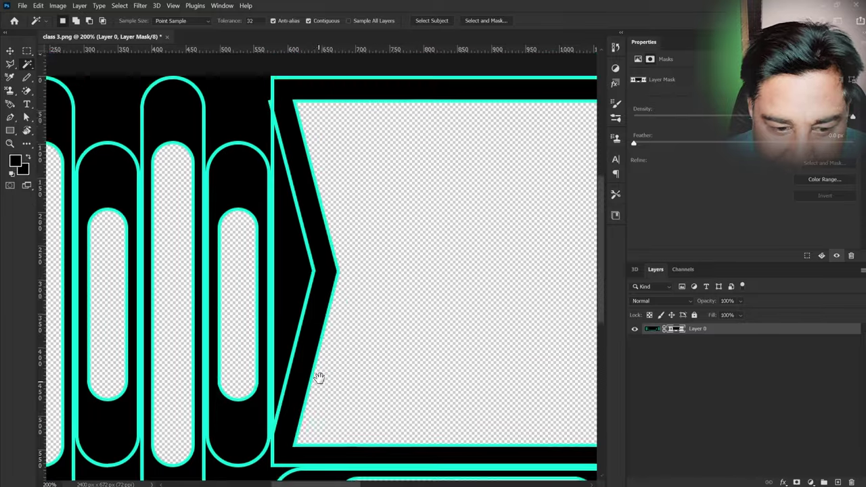
scroll(299, 308, up, 3)
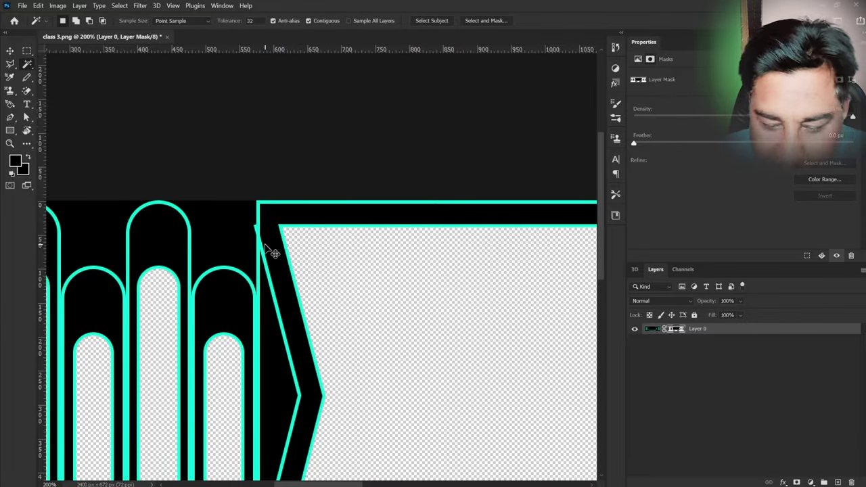
key(ctrl+plus)
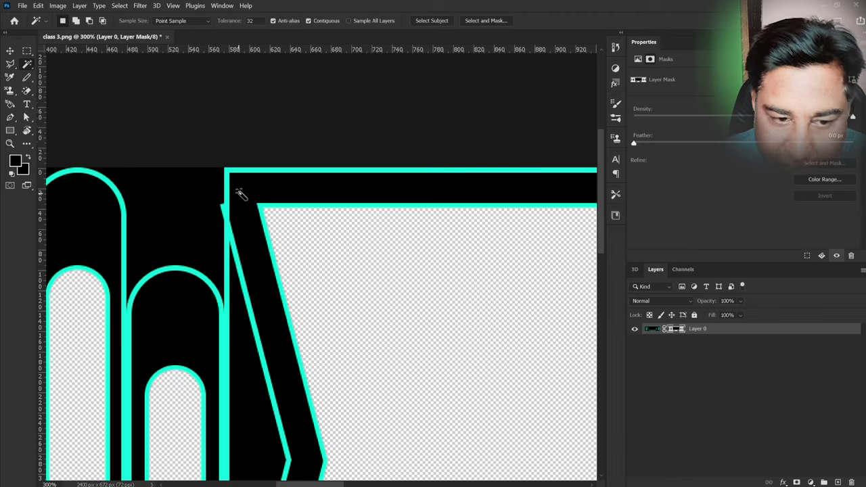
drag(325, 348, 194, 238)
drag(247, 262, 285, 298)
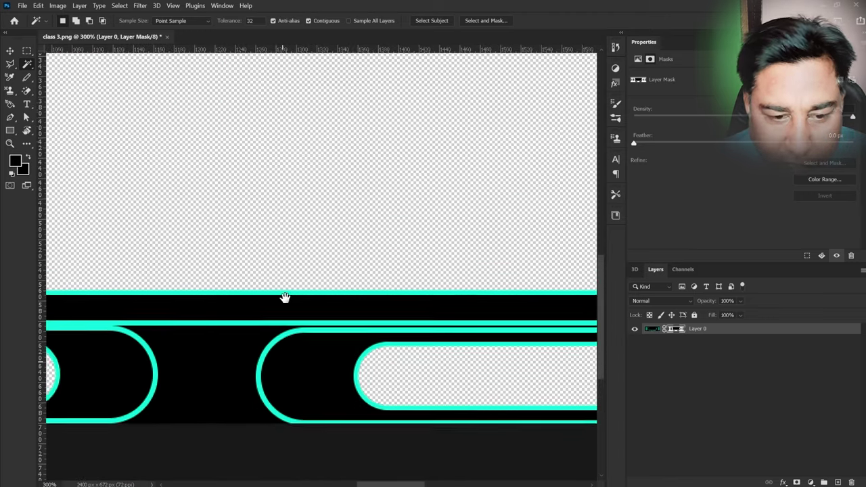
scroll(285, 298, down, 1)
scroll(285, 298, down, 1)
scroll(285, 298, down, 2)
scroll(285, 298, down, 1)
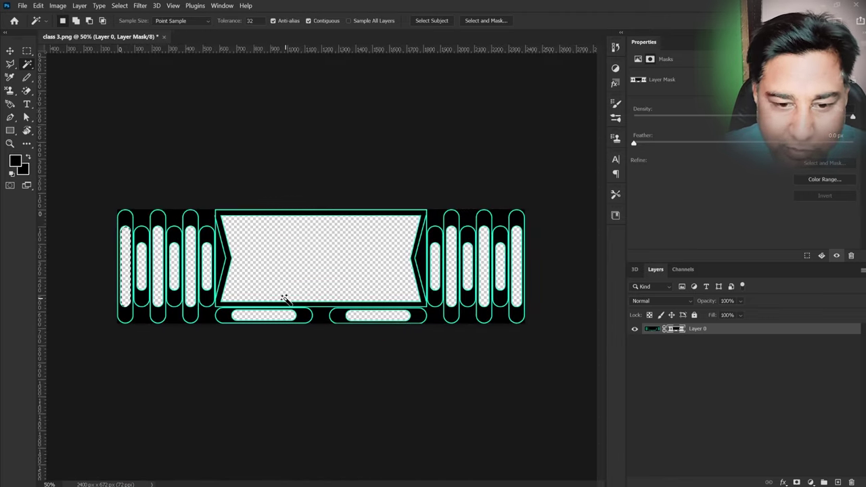